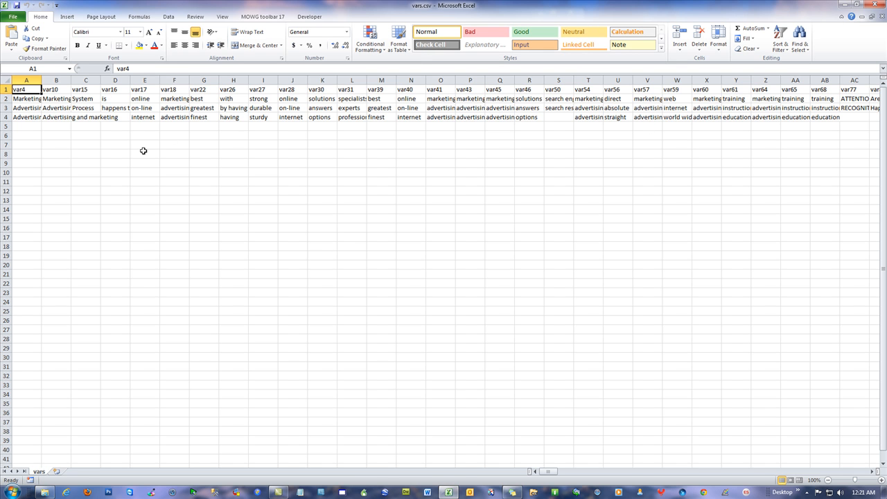
Trace one possible word combination across the variable columns through cells A2, B3, C2, D3, E4, G2 and H3
click(24, 99)
click(56, 108)
click(79, 99)
click(115, 107)
click(144, 118)
click(195, 97)
click(238, 108)
click(360, 200)
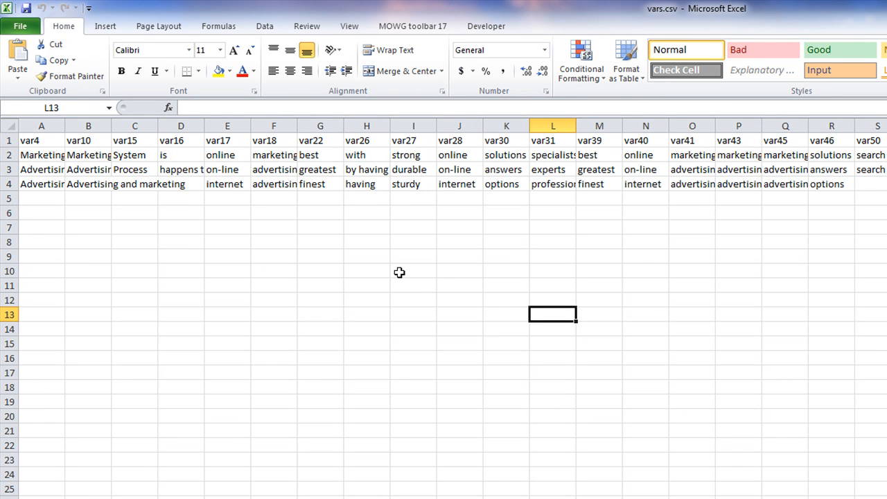
Compare the alternative words listed under the var4, var10 and var41 headers
drag(41, 157, 42, 182)
drag(78, 152, 79, 184)
drag(28, 156, 33, 182)
drag(92, 154, 93, 183)
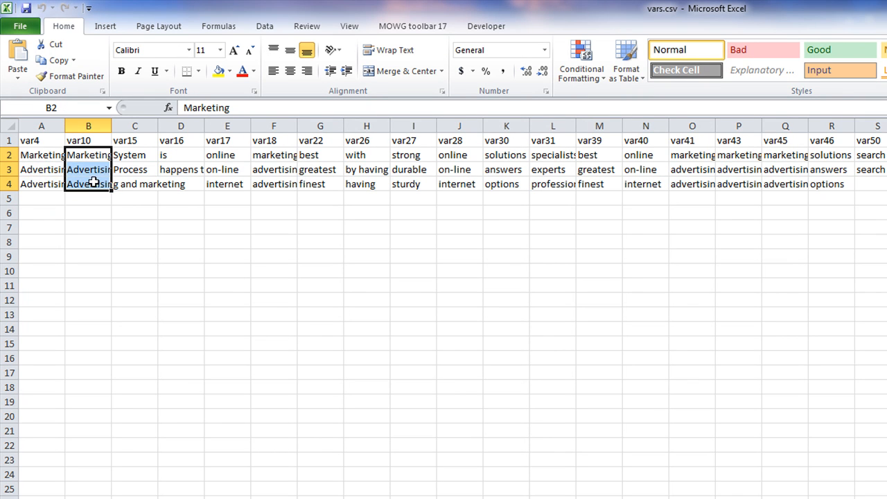
drag(44, 155, 44, 256)
drag(104, 156, 97, 258)
click(232, 294)
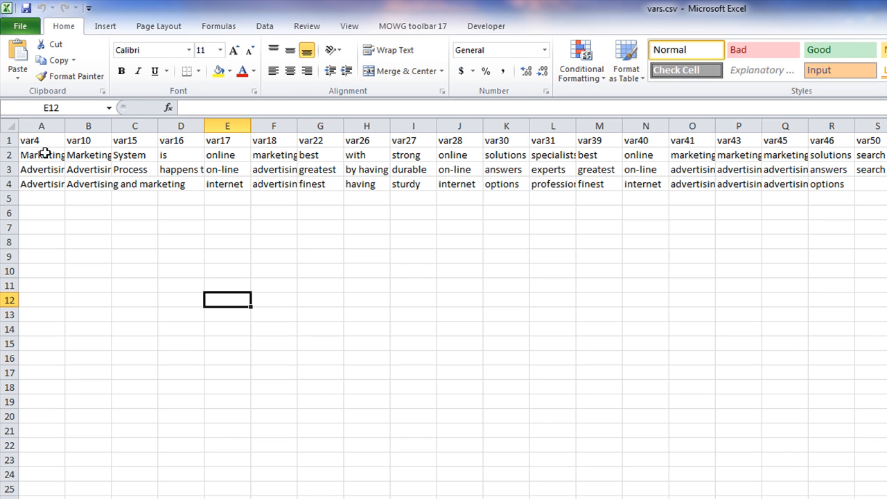
drag(43, 154, 44, 170)
drag(694, 154, 696, 185)
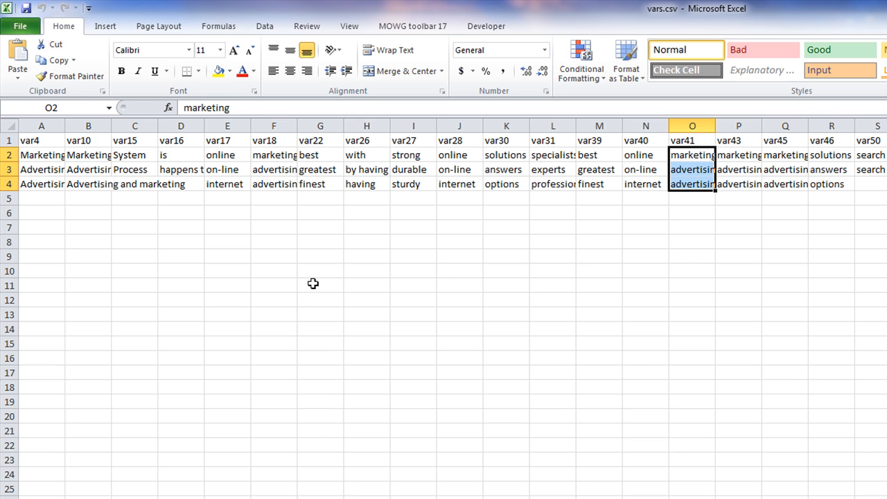
Examine how the words under var4, var10 and var15 combine across row 2 and across row 3
click(36, 158)
click(142, 156)
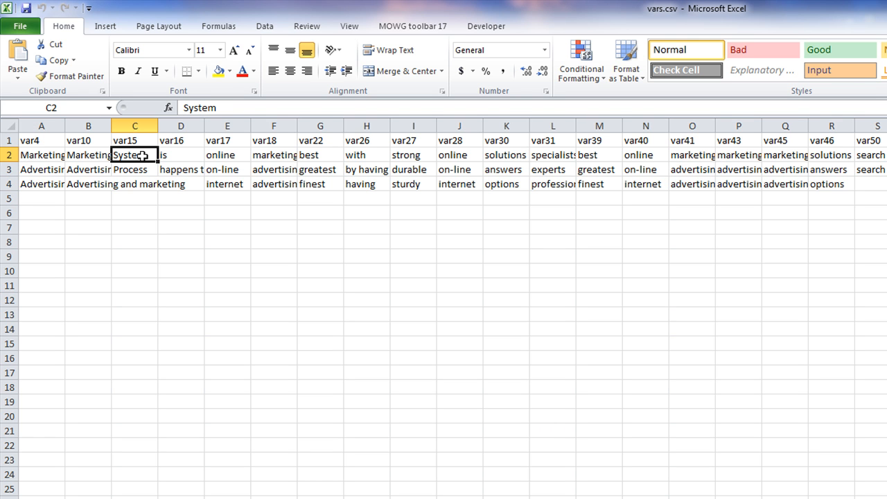
click(46, 154)
click(136, 154)
drag(99, 157, 98, 181)
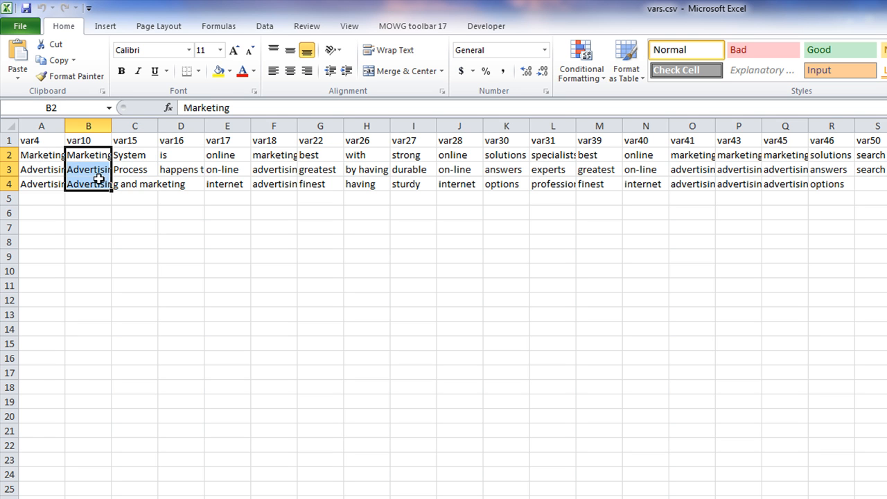
click(46, 154)
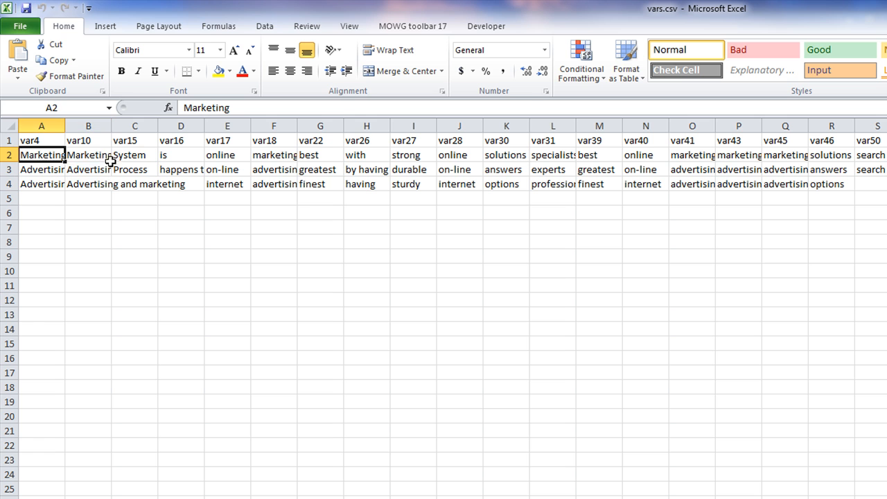
click(98, 157)
click(135, 154)
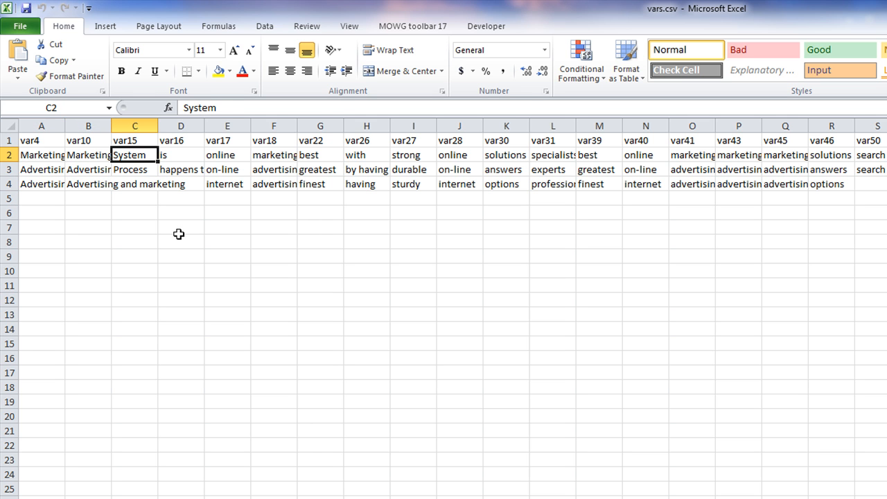
click(52, 171)
click(86, 173)
click(143, 170)
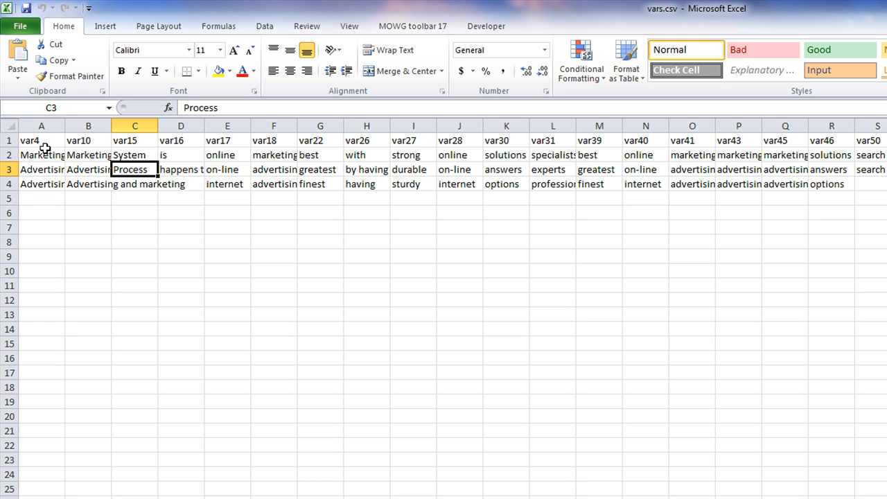
Review the alternatives in A2:A4 and B2:B4, and survey the variable columns farther along the sheet
drag(44, 151, 42, 181)
drag(75, 151, 84, 181)
drag(47, 155, 42, 183)
drag(78, 154, 97, 184)
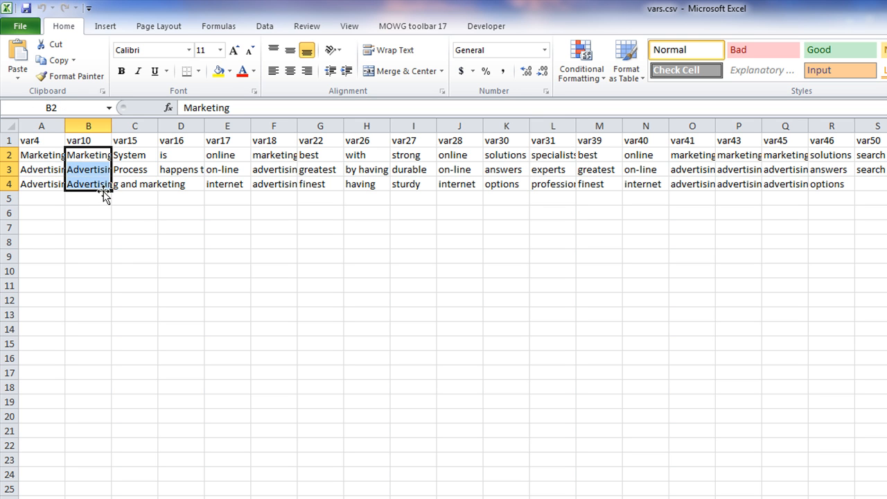
click(444, 270)
scroll(444, 305, right, 20)
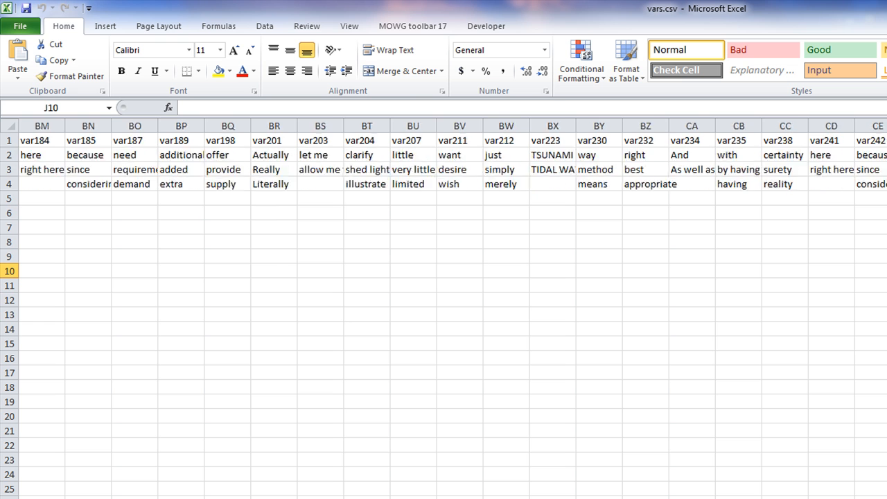
scroll(444, 305, right, 20)
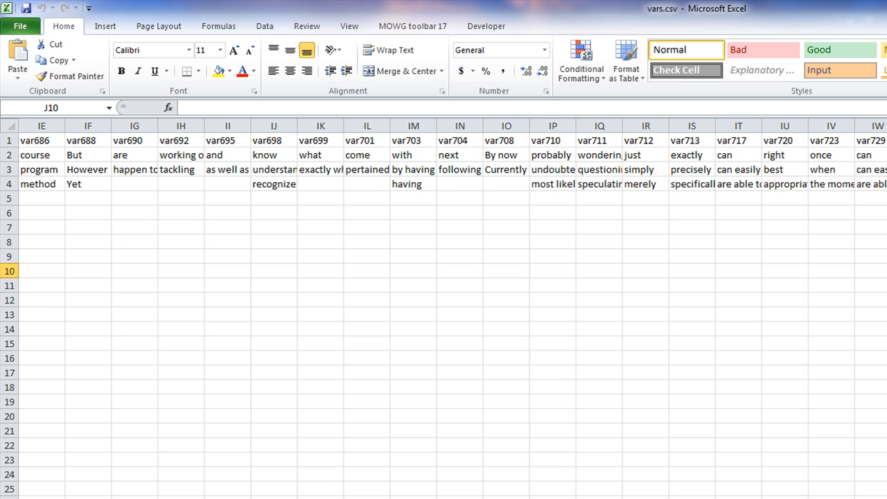
scroll(444, 305, left, 20)
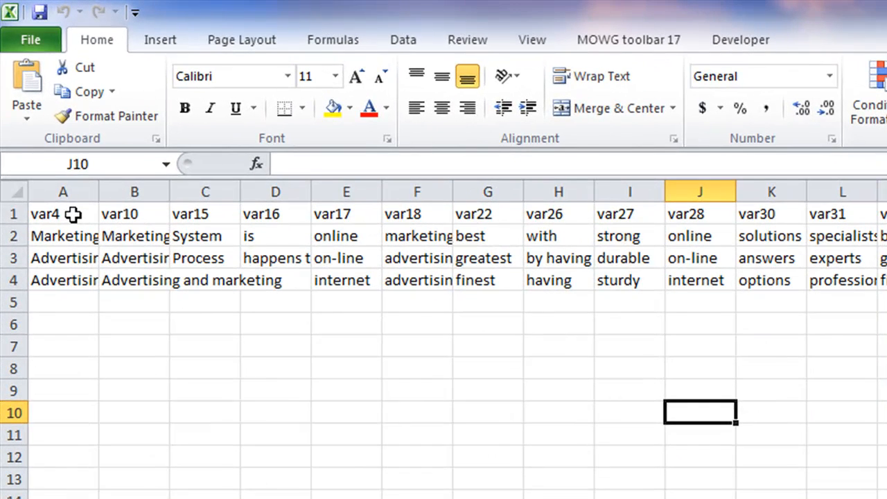
Enclose the var4 header in cell A1 in square brackets so it reads [var4]
double_click(49, 140)
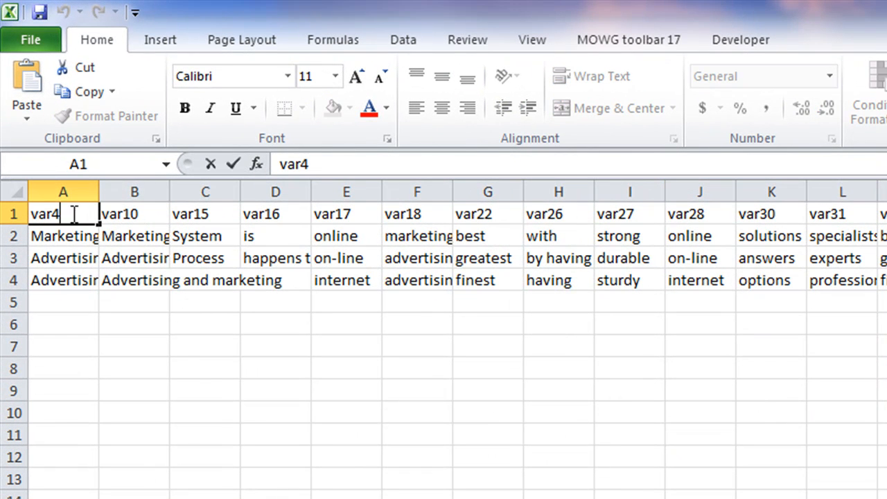
text(])
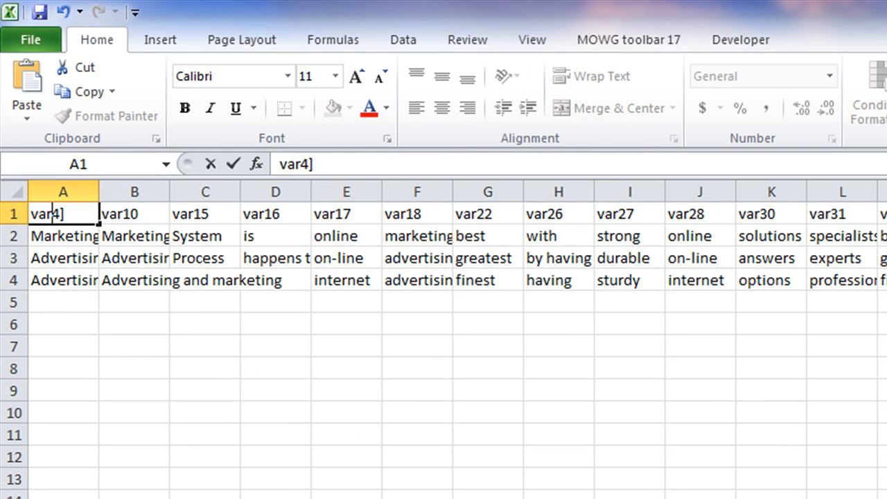
click(32, 214)
text([)
click(629, 498)
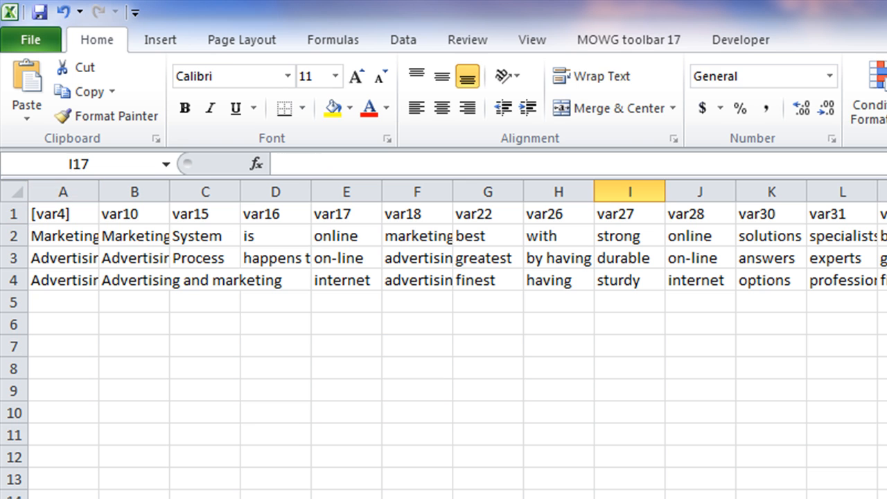
click(77, 210)
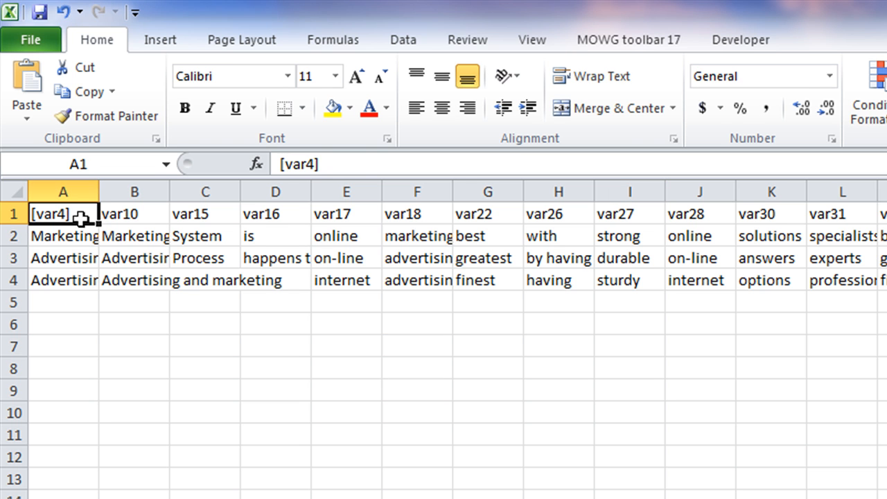
click(361, 161)
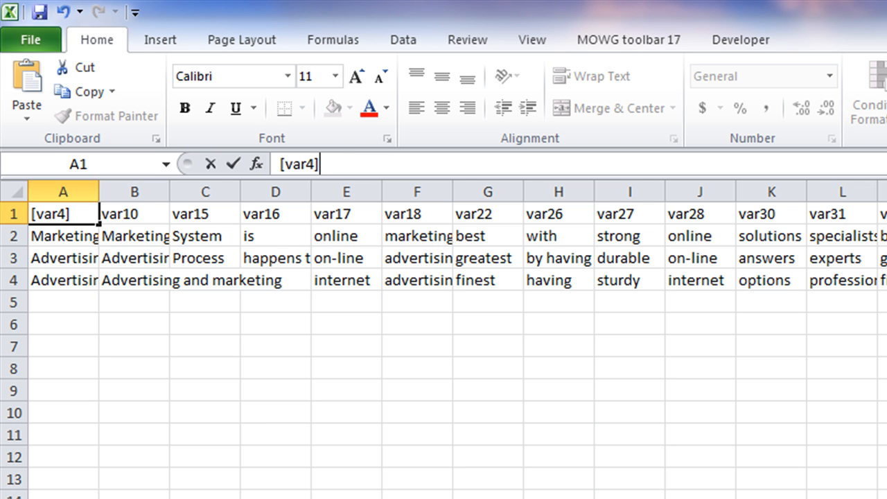
key(BackSpace)
key(Right)
key(BackSpace)
key(BackSpace)
click(417, 498)
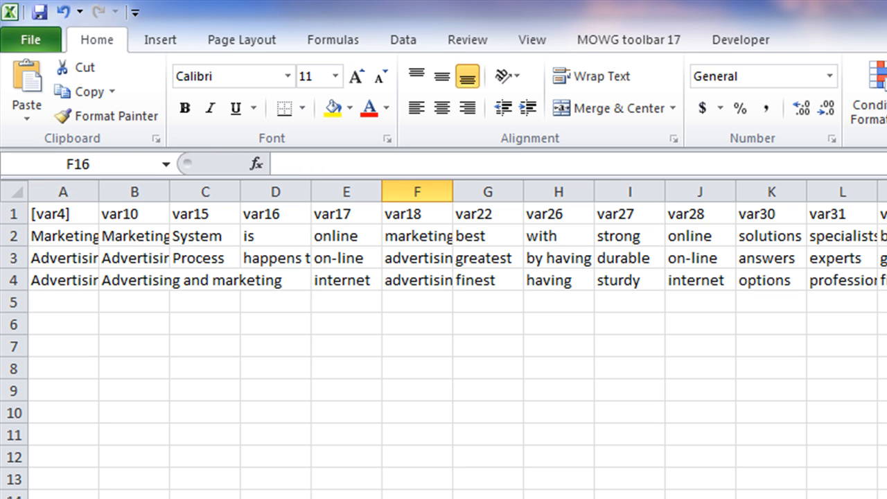
Examine the [var4] header in A1 and the replacement words beneath it in cells A2 to A4
click(65, 215)
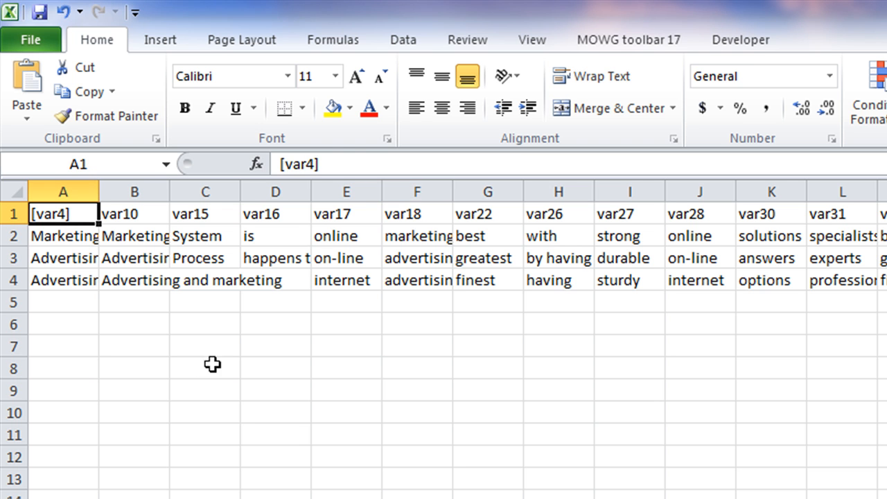
drag(353, 161, 184, 172)
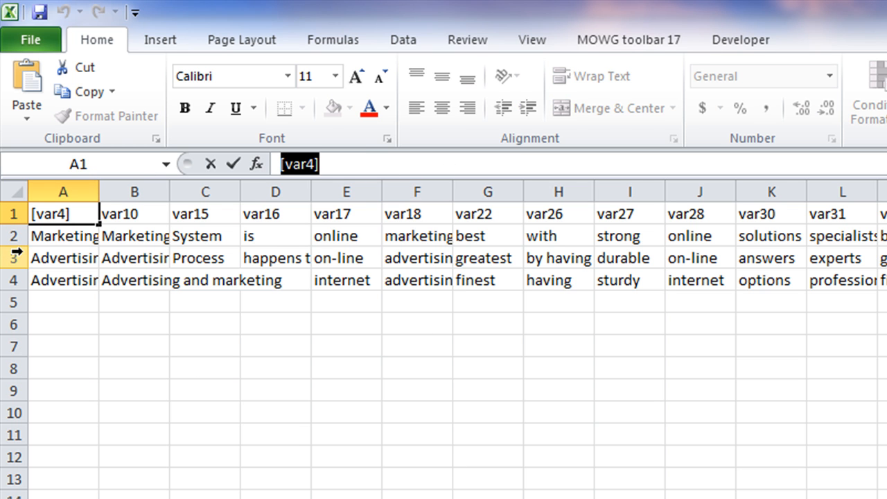
click(217, 427)
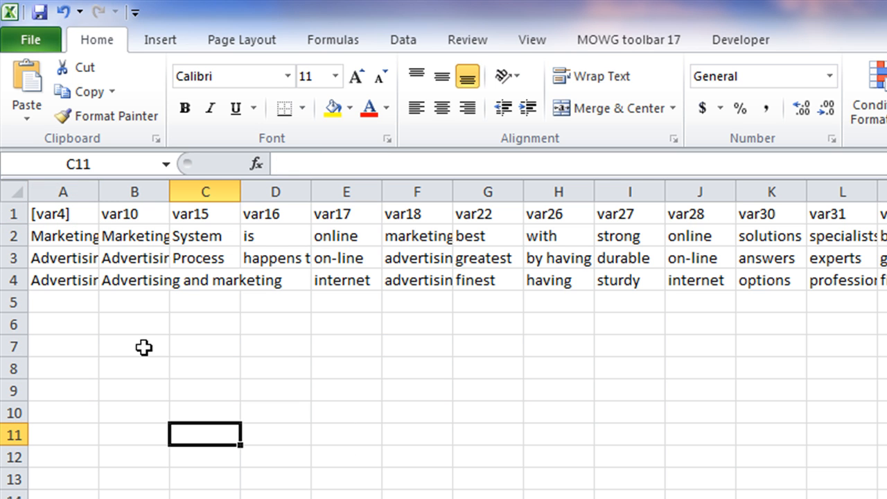
click(74, 237)
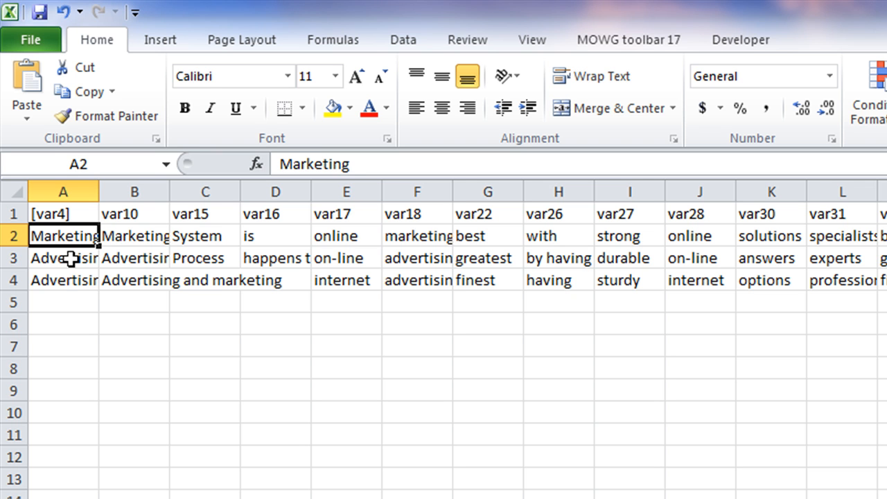
click(73, 258)
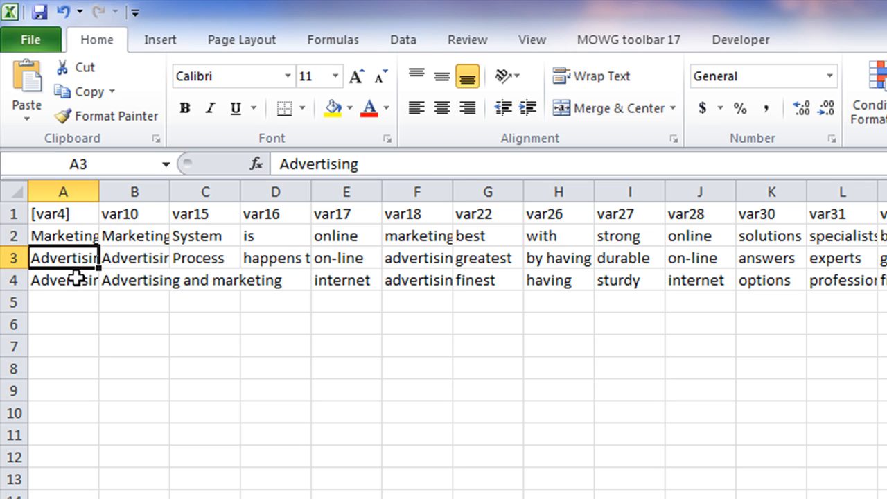
click(76, 278)
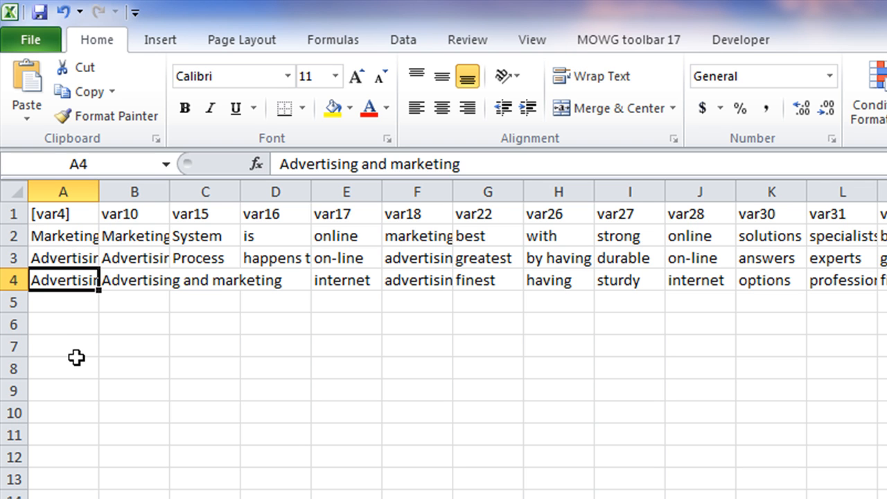
click(68, 240)
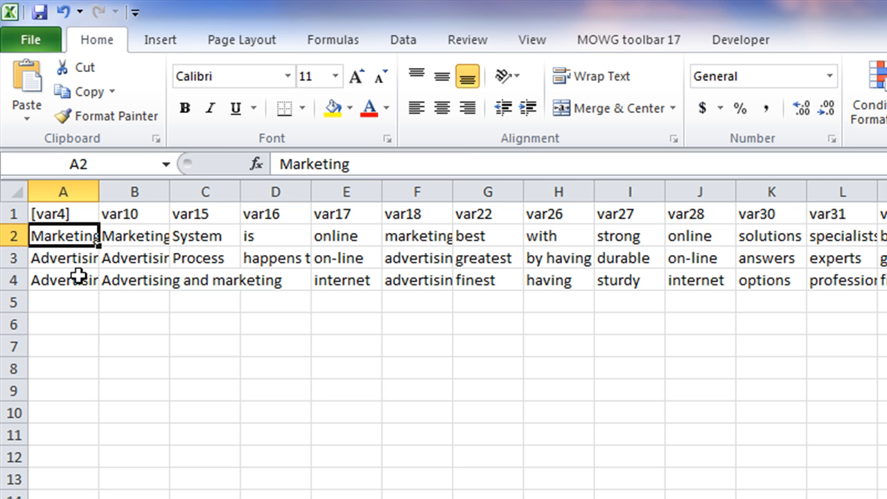
click(84, 302)
click(81, 324)
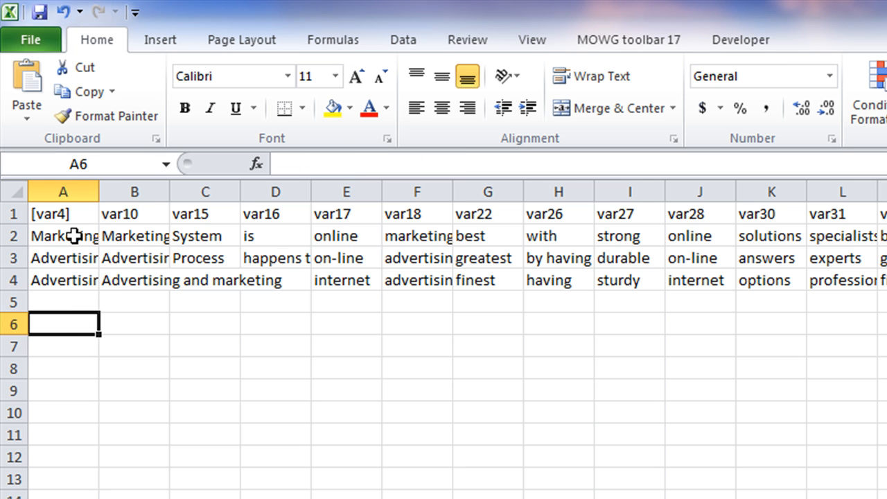
click(73, 235)
click(74, 259)
click(74, 279)
click(73, 236)
click(76, 258)
click(78, 277)
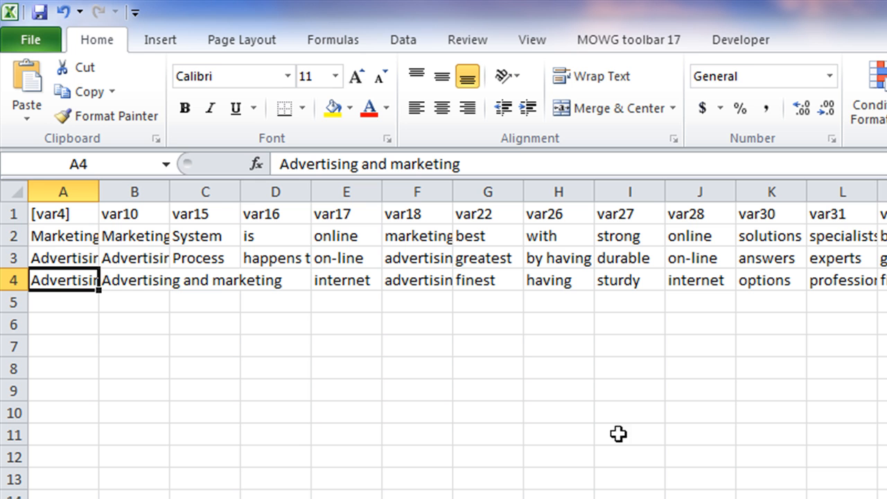
drag(83, 235, 71, 269)
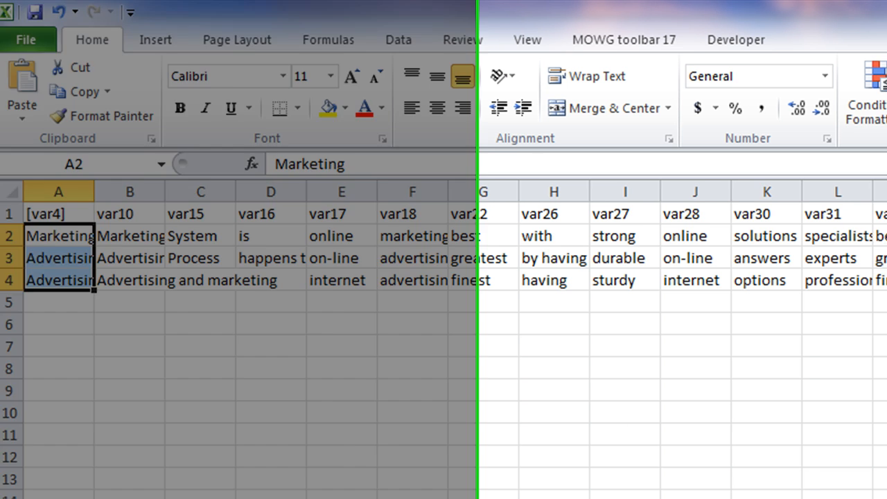
Enclose the var41 header in cell O1 in square brackets so it reads [var41]
drag(575, 234, 573, 272)
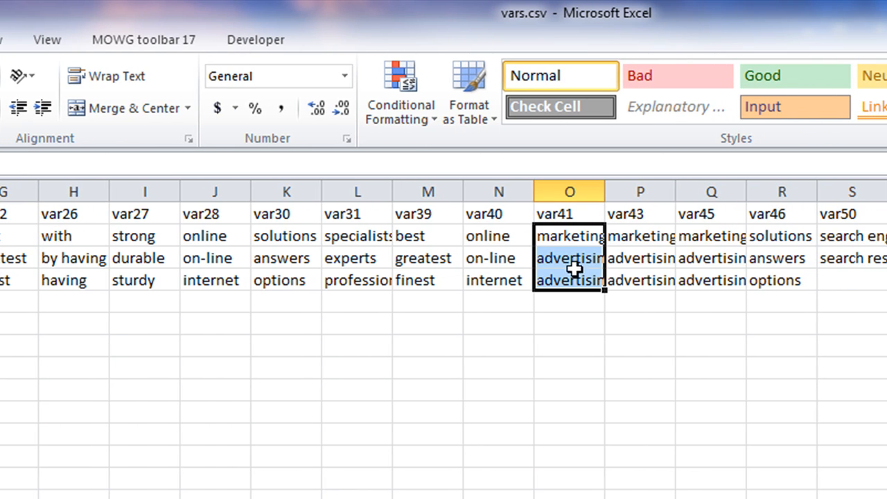
double_click(578, 213)
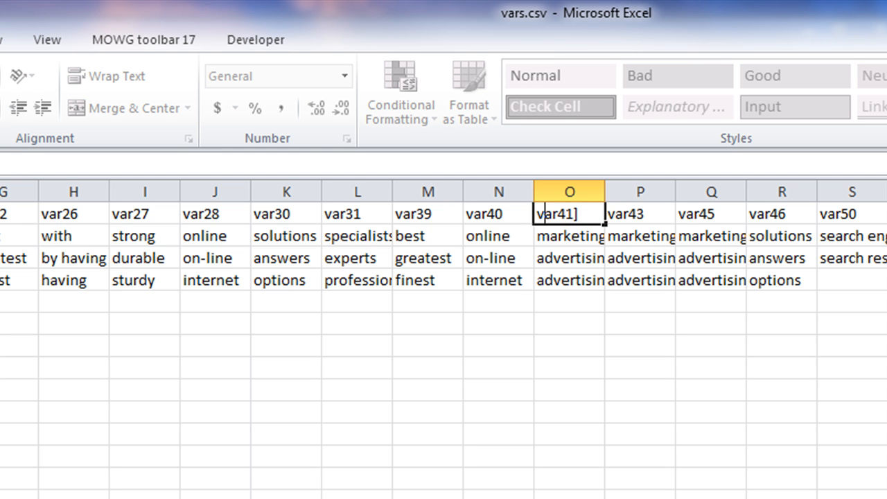
text([)
click(711, 495)
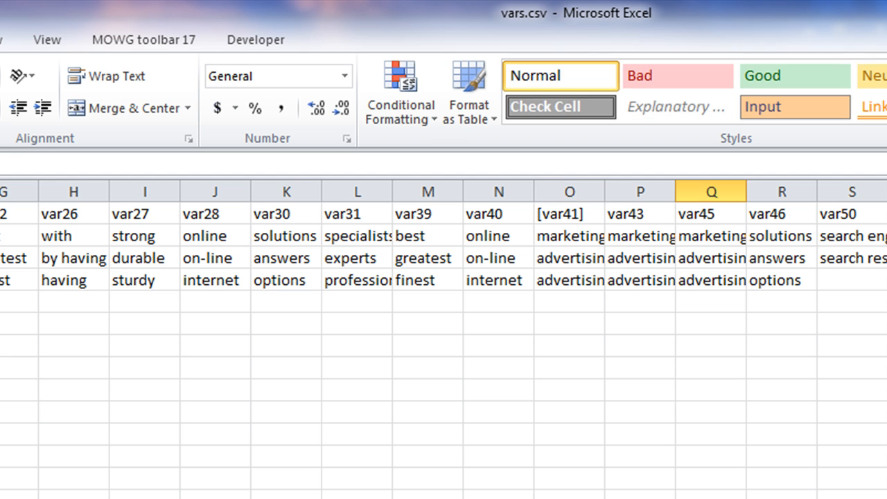
click(884, 495)
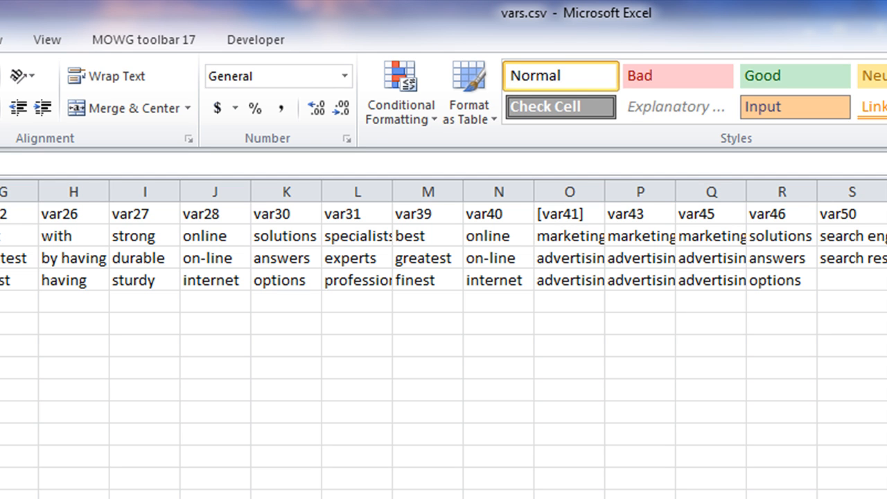
Examine the alternative words beneath the [var41] header in O2 to O4 and the variable headers between var27 and var50
click(565, 239)
click(885, 494)
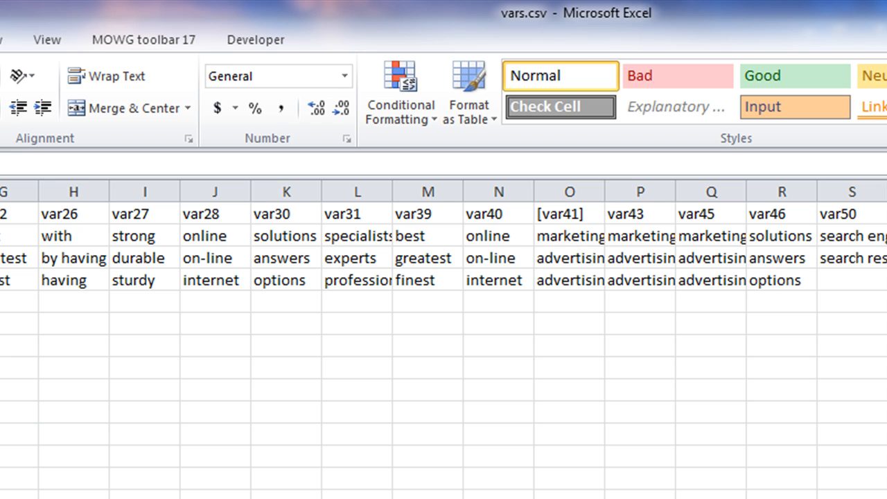
click(568, 262)
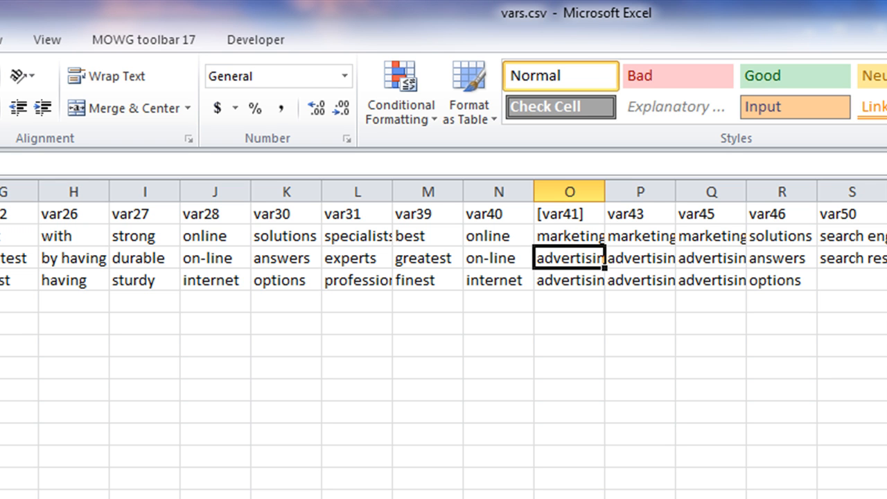
click(3, 346)
click(561, 280)
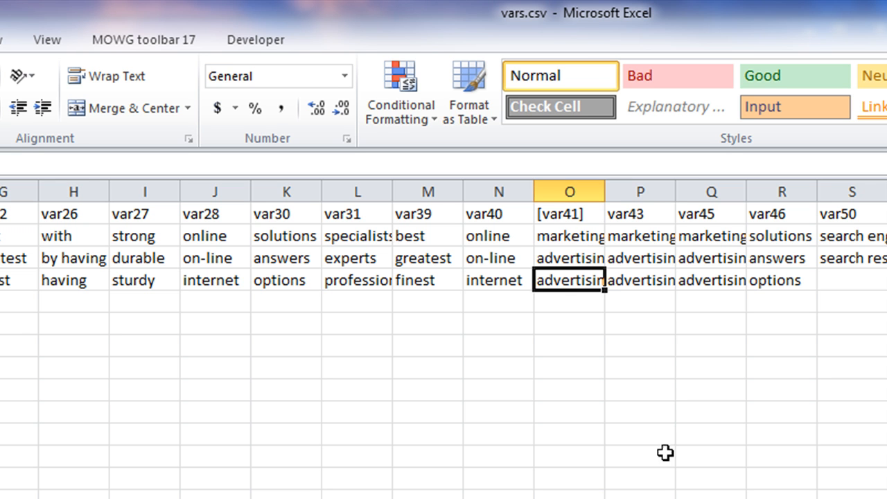
click(670, 404)
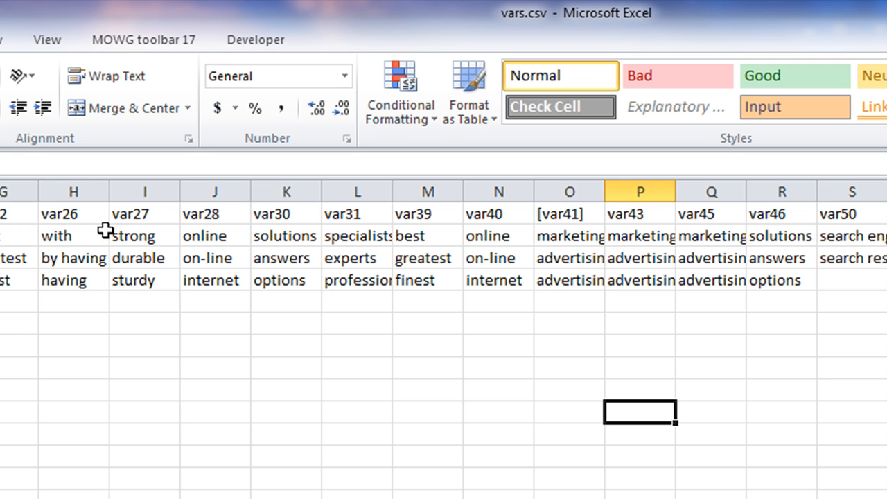
click(147, 213)
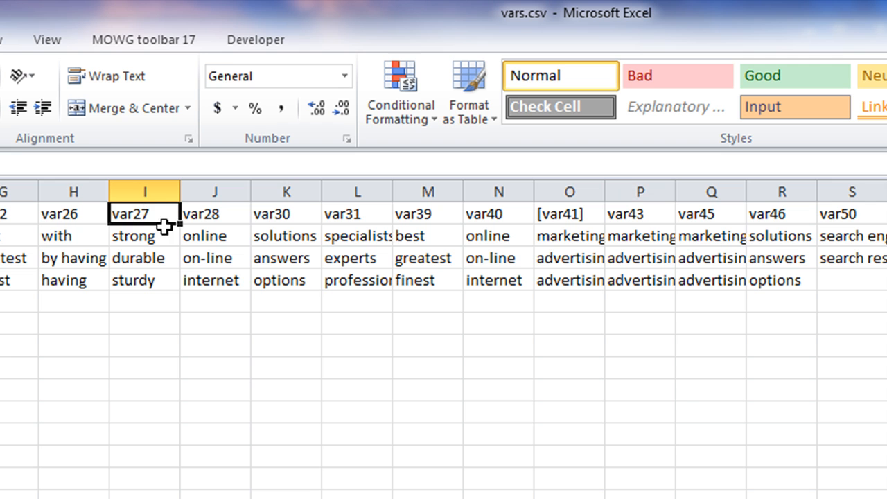
click(852, 216)
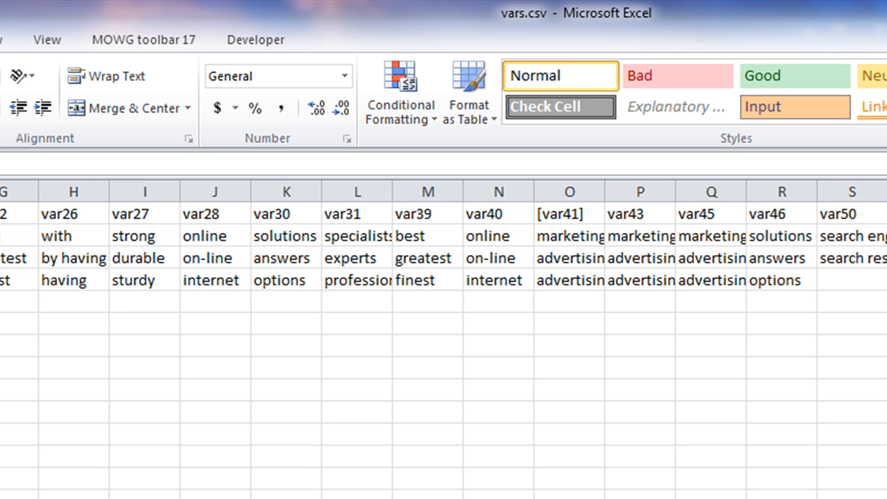
click(784, 412)
click(587, 232)
click(831, 461)
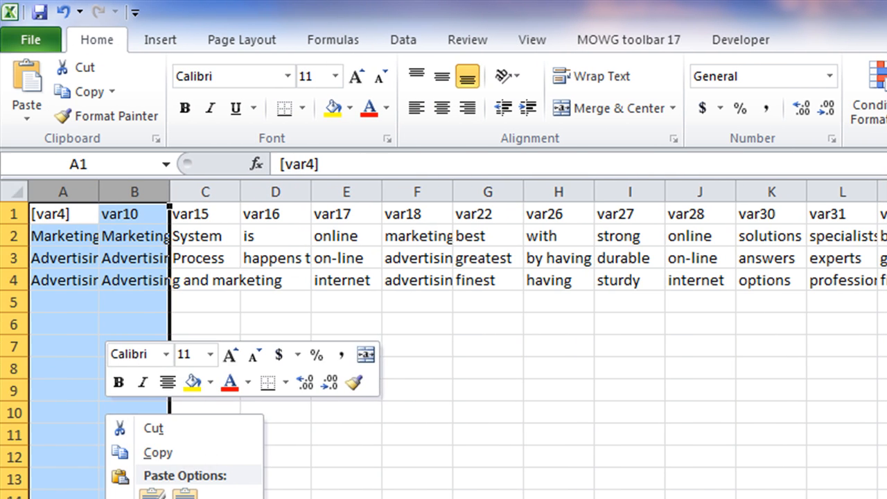
Insert two blank columns before the [var4] column and enter var876 as the header in cell B1
click(154, 498)
click(630, 498)
click(117, 216)
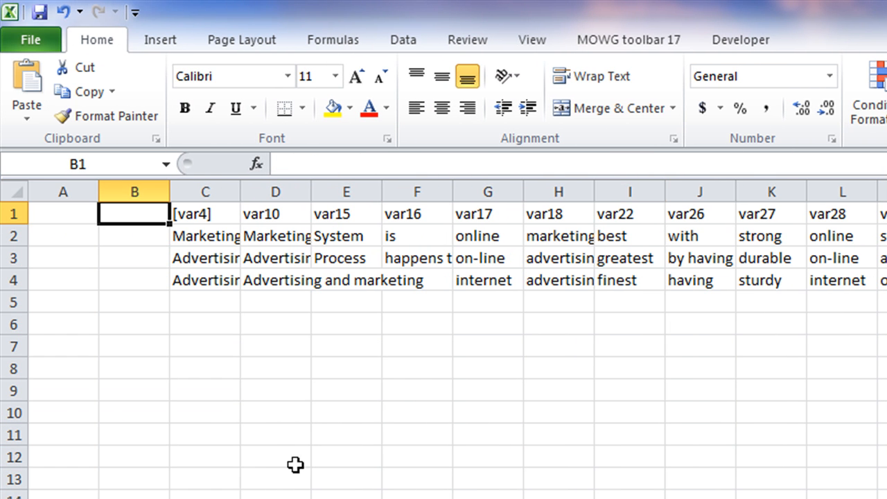
text(var)
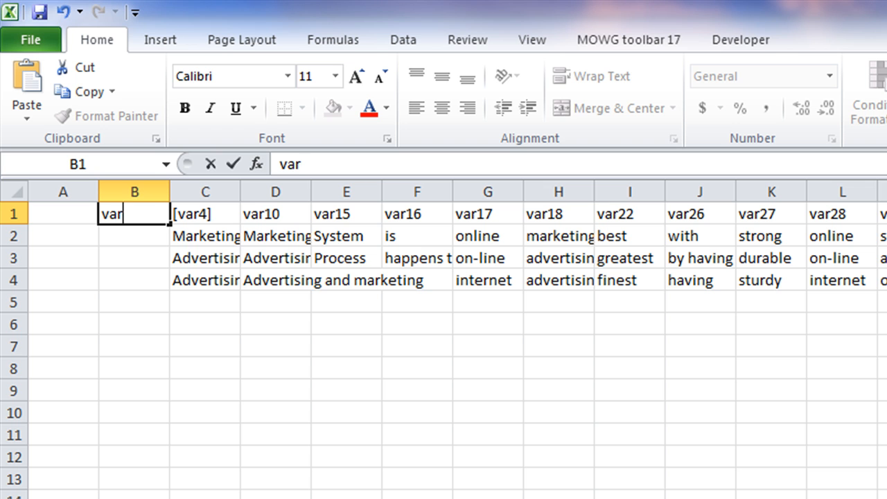
text(9999)
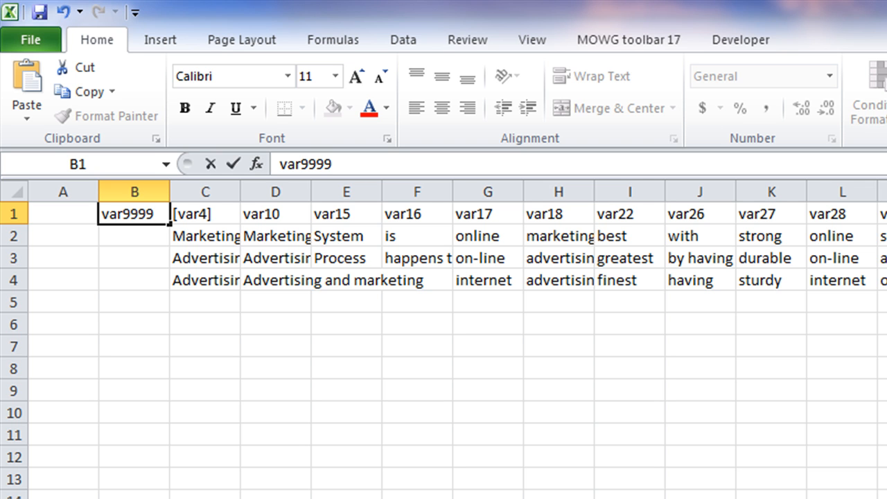
key(BackSpace)
key(BackSpace)
key(BackSpace)
key(BackSpace)
text(876)
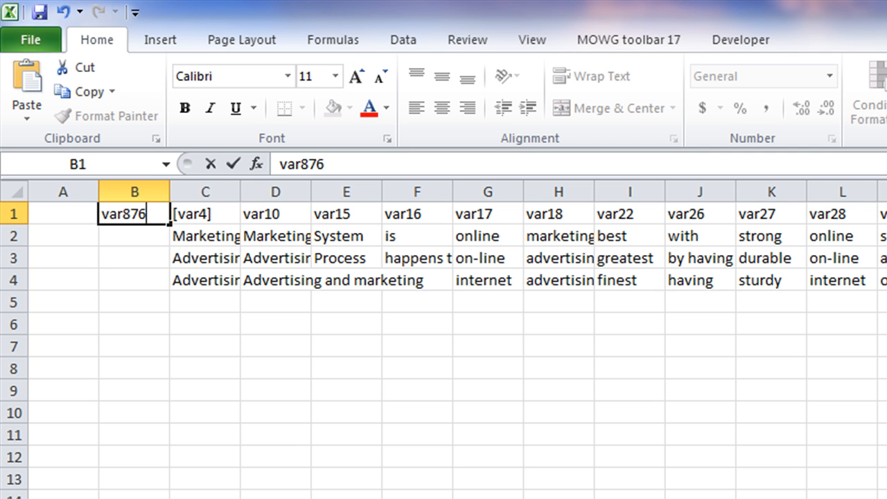
click(133, 277)
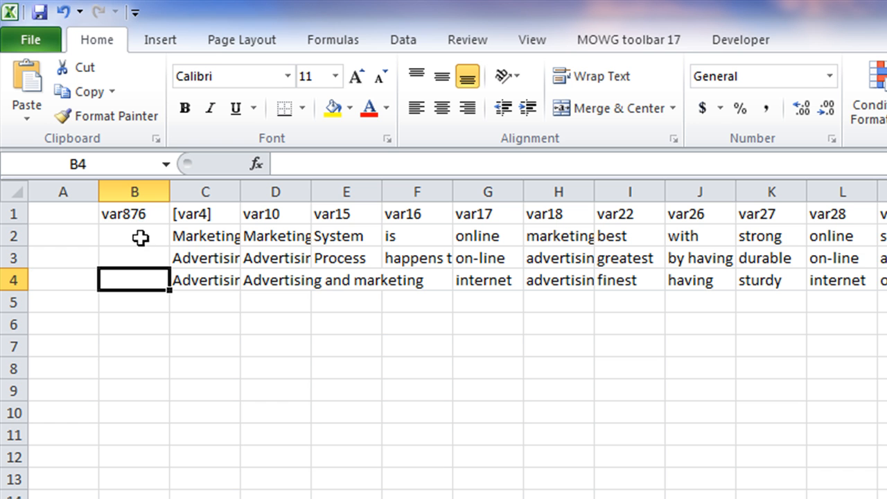
Search the sheet for an existing var876 header and check the variable numbers next to it in row 1
click(139, 212)
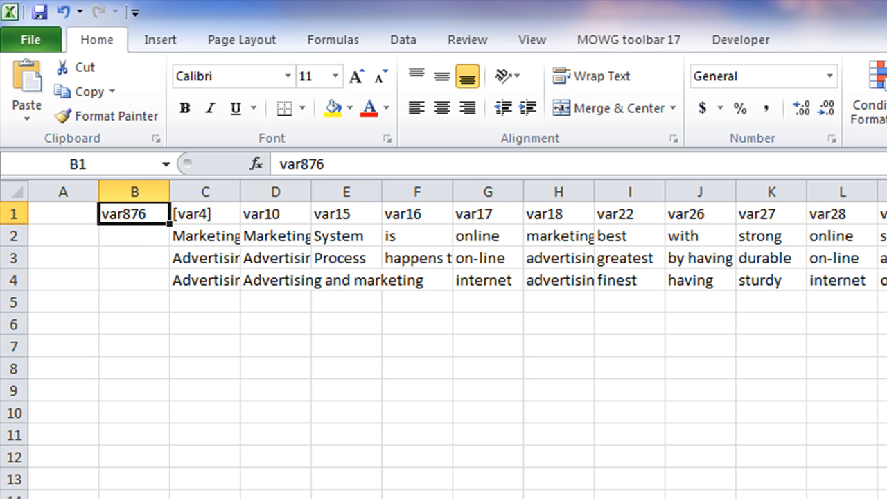
key(ctrl+f)
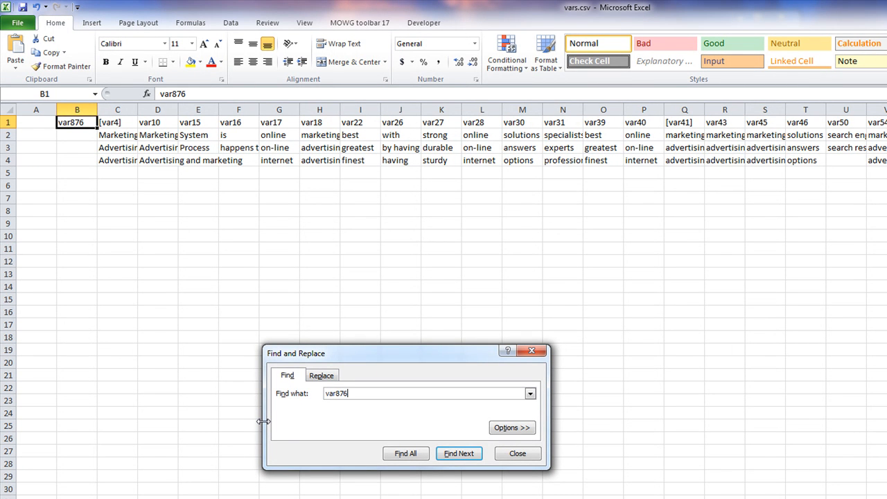
key(Return)
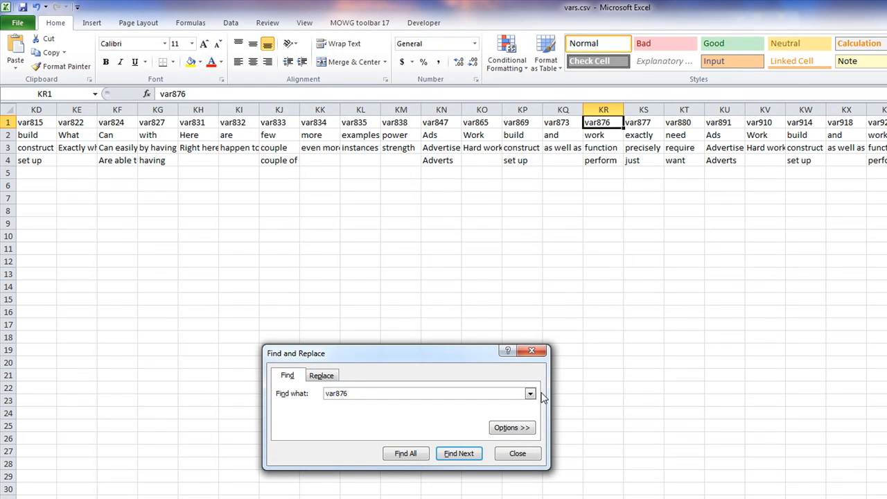
click(518, 455)
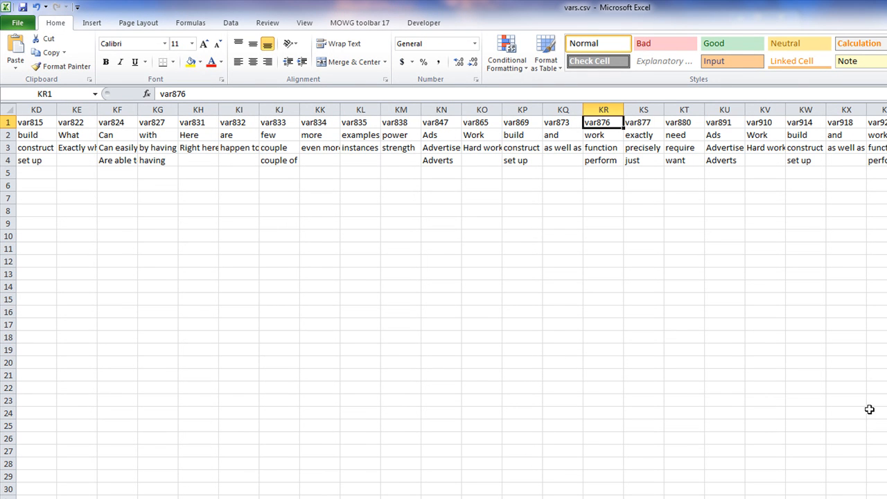
click(557, 124)
click(616, 121)
click(564, 123)
click(635, 215)
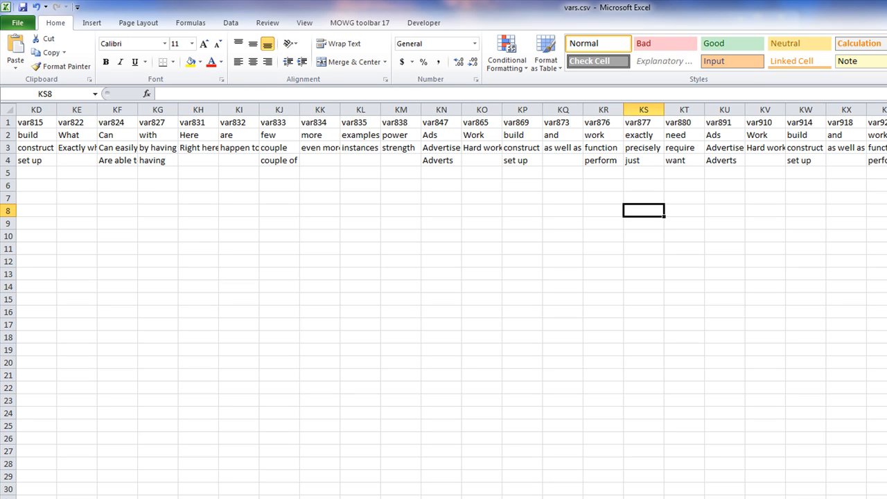
Change the header in cell B1 to var874
scroll(444, 305, left, 20)
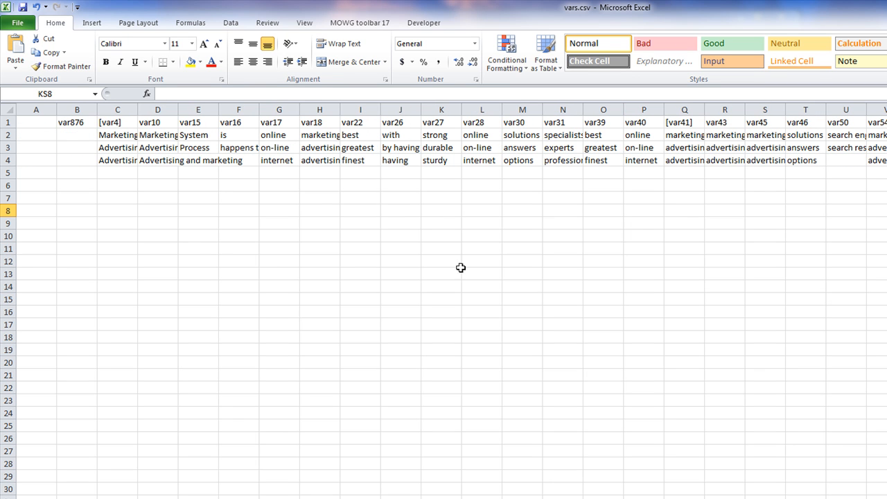
double_click(85, 123)
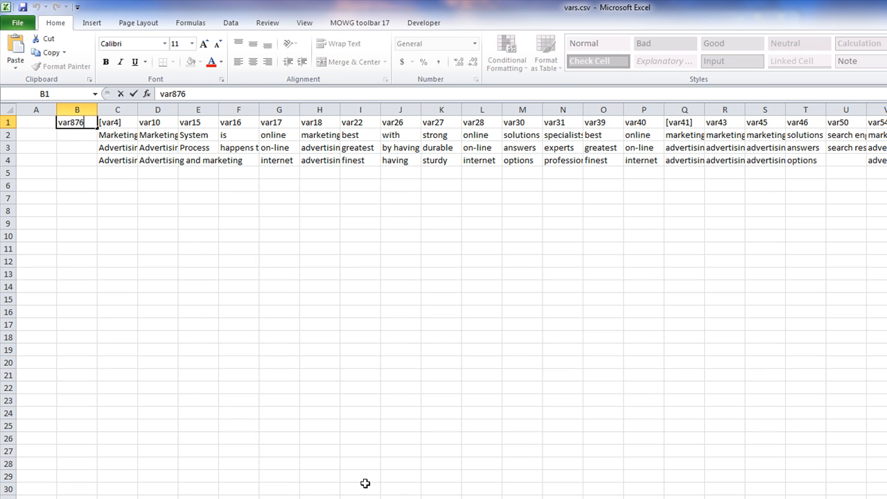
key(BackSpace)
text(4)
click(288, 322)
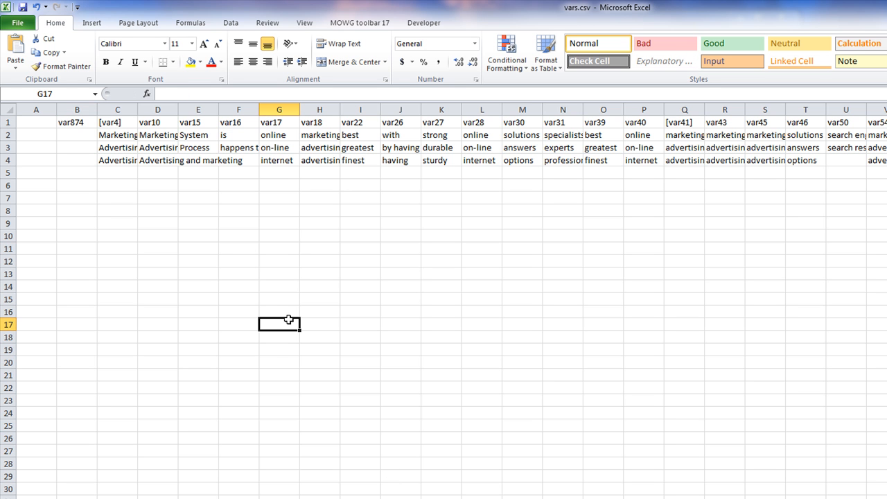
Enter Chicago IL in B2 and Atlanta GA in B3, and fit the width of column B to its contents
click(69, 132)
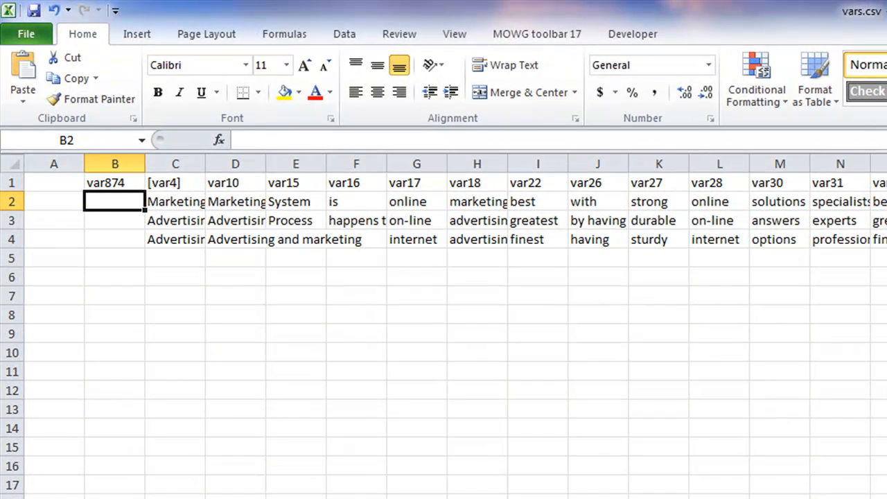
text(Chi)
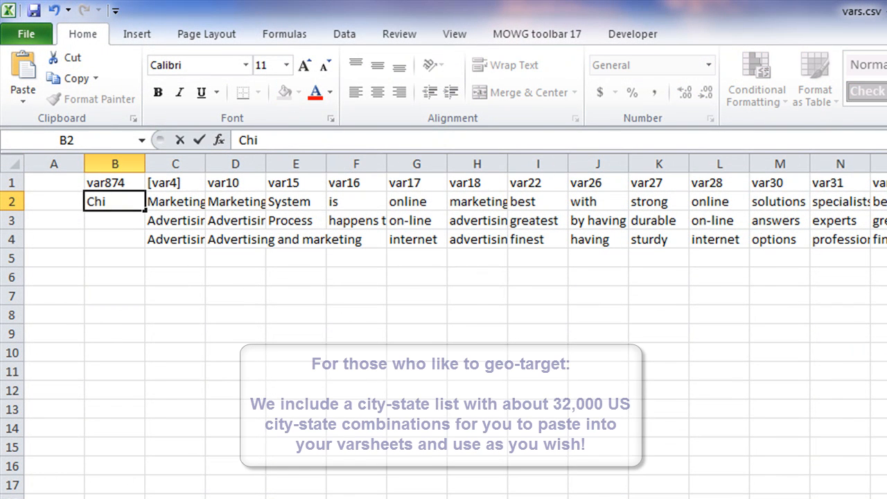
text(cago IL)
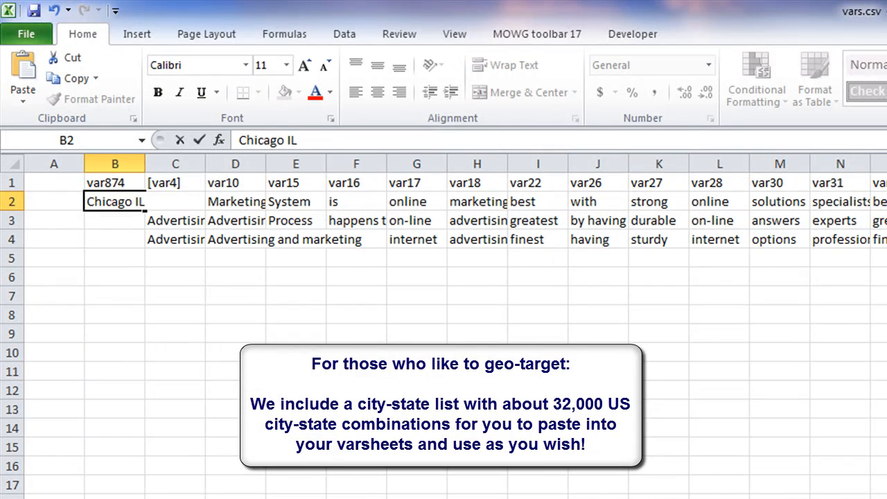
key(Return)
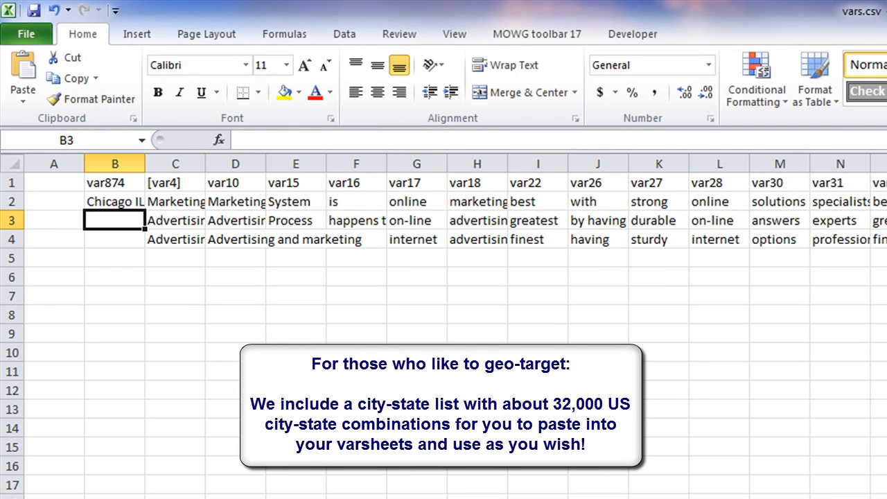
text(Atlanga)
key(BackSpace)
key(BackSpace)
text(ta GE)
key(BackSpace)
text(A)
click(356, 447)
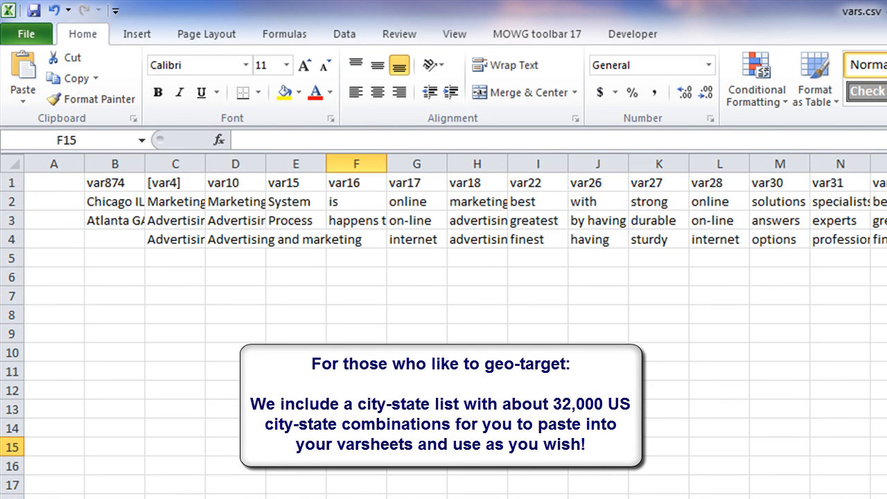
double_click(145, 163)
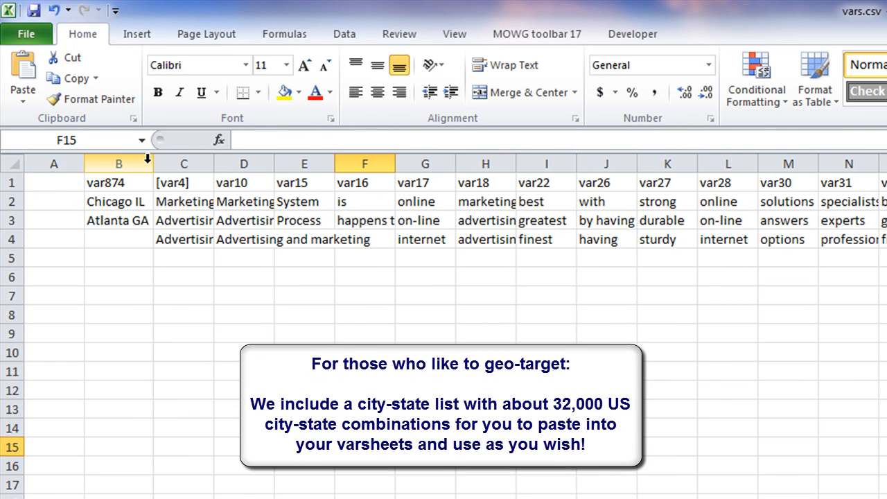
Enclose the var874 header in cell B1 in square brackets so it reads [var874]
drag(116, 204, 125, 498)
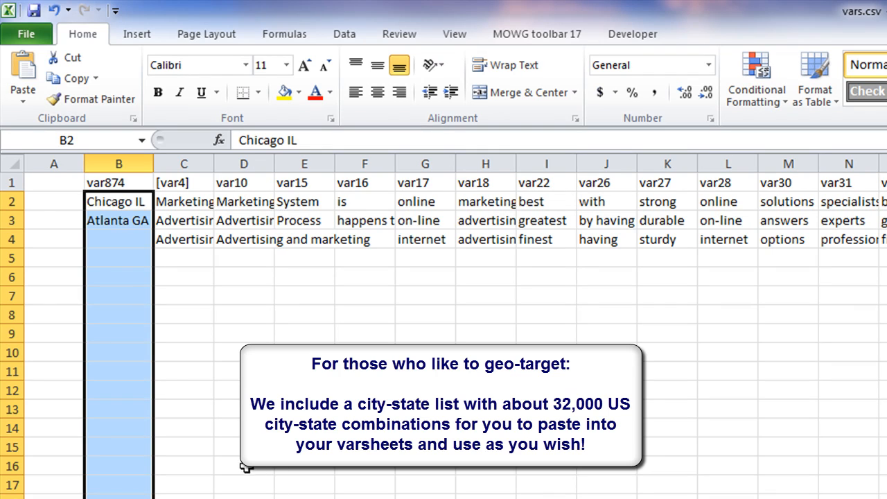
click(141, 179)
key(F2)
text(])
key(Home)
text([)
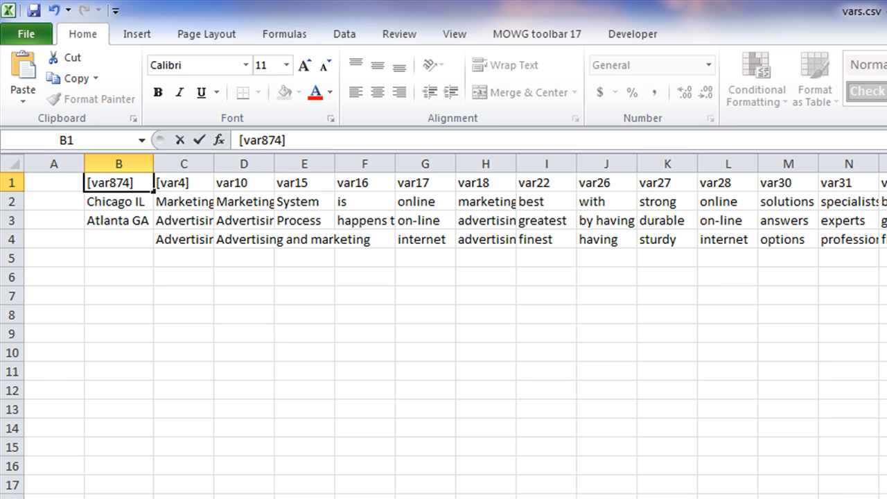
click(344, 495)
Review the city entries beneath the [var874] header from cell B2 downward
drag(126, 201, 122, 498)
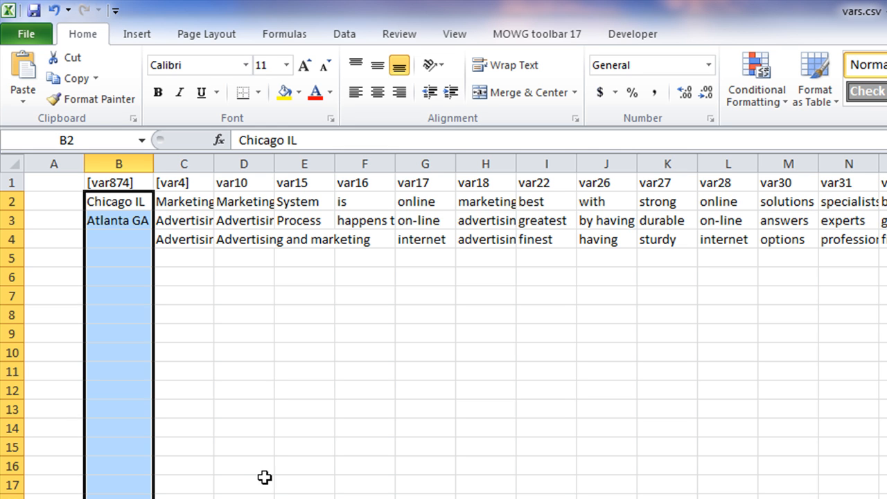
click(251, 493)
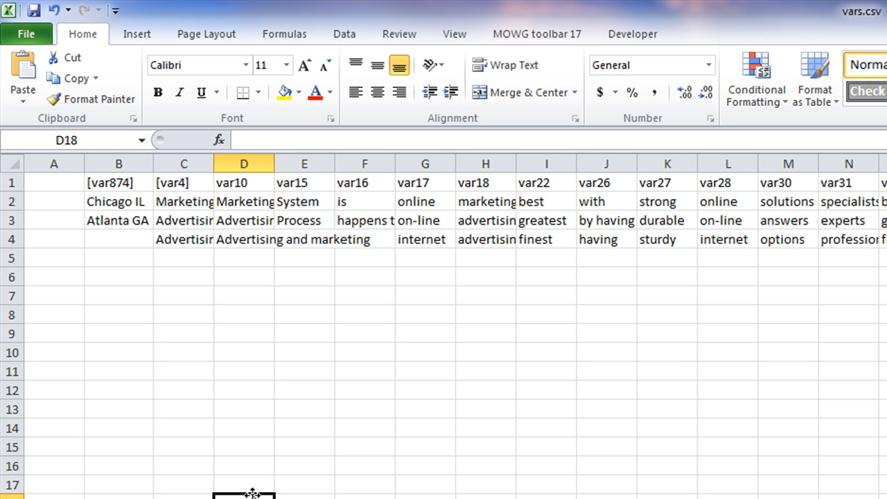
click(124, 201)
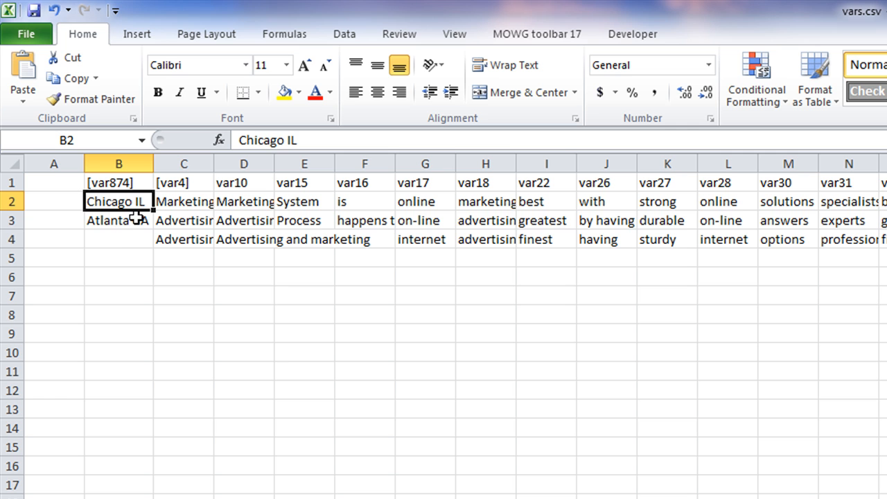
click(135, 219)
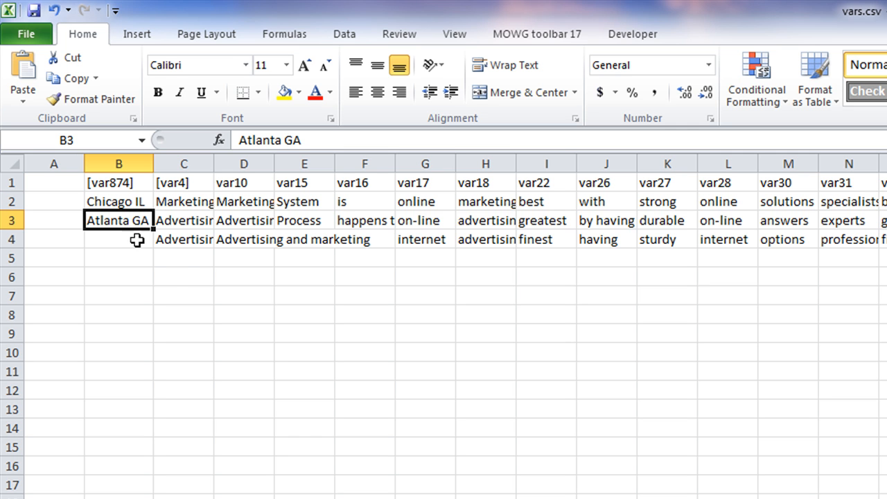
click(129, 202)
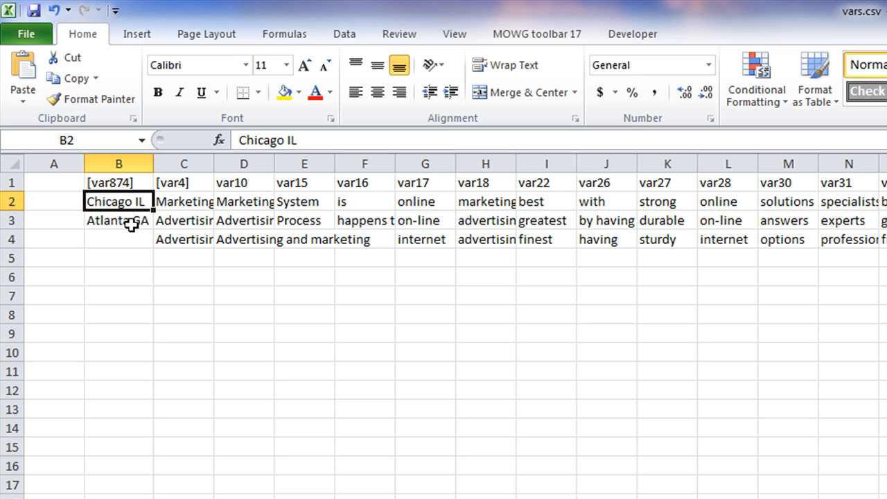
click(131, 224)
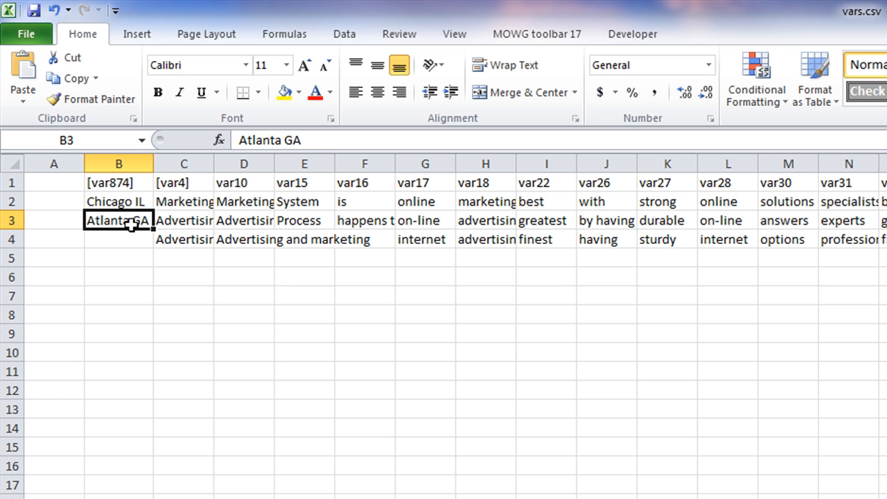
click(137, 242)
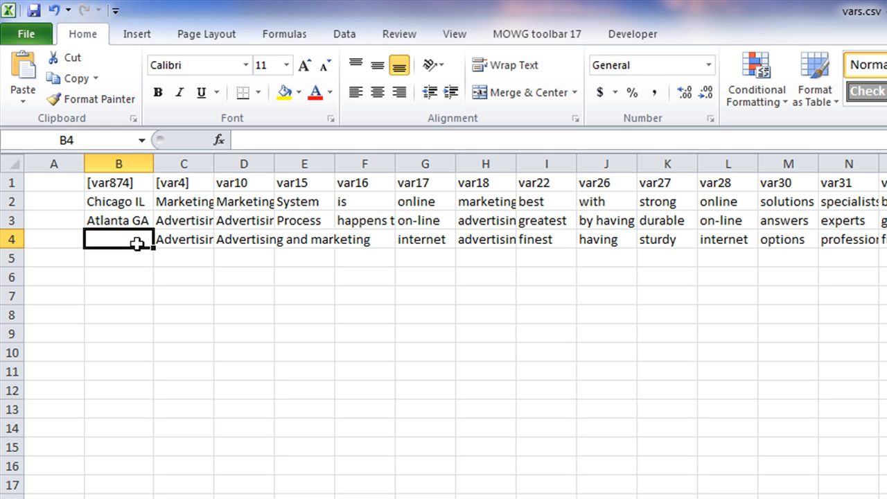
Examine the Chicago IL and Atlanta GA entries in B2 and B3 beneath the [var874] header
click(137, 203)
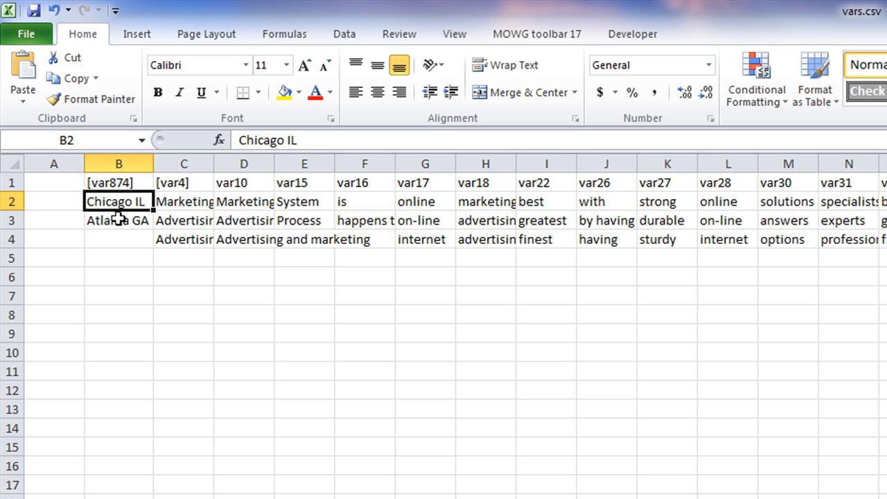
click(116, 219)
click(124, 201)
click(123, 240)
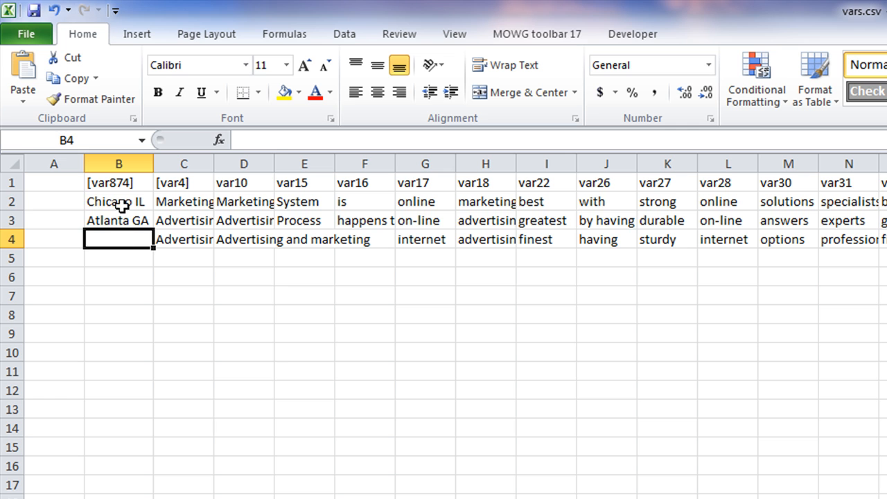
click(122, 205)
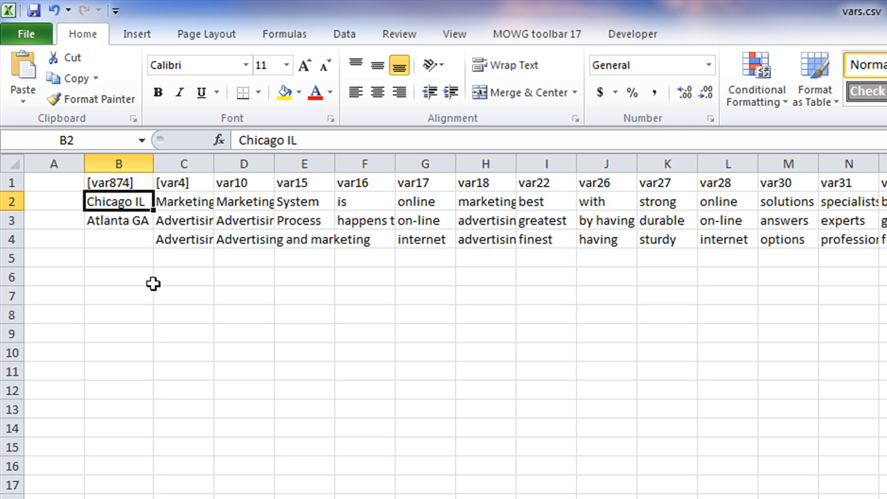
click(121, 240)
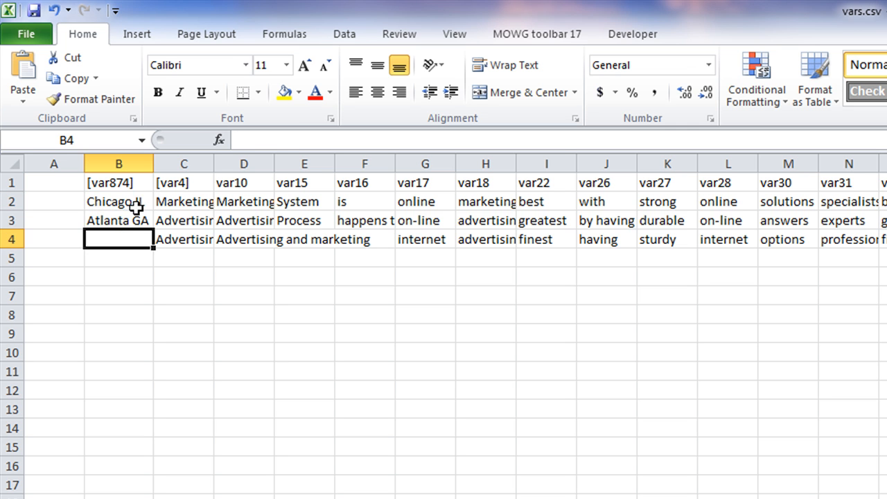
drag(123, 204, 121, 222)
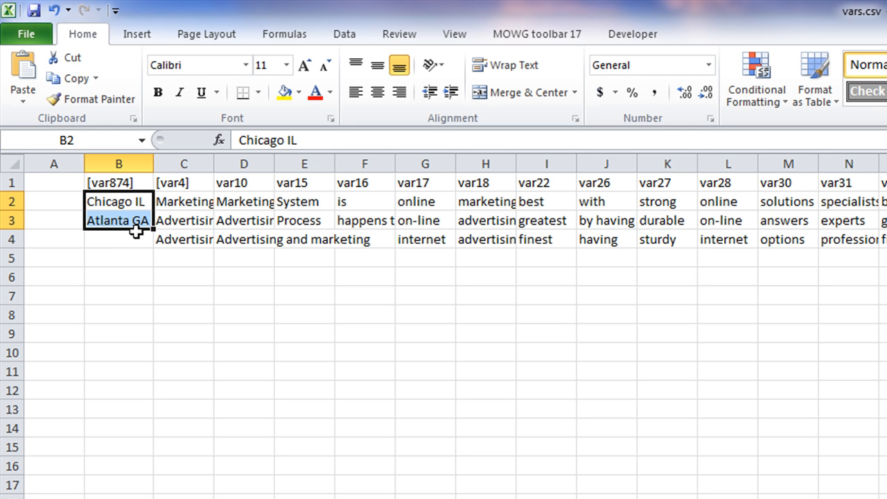
click(123, 204)
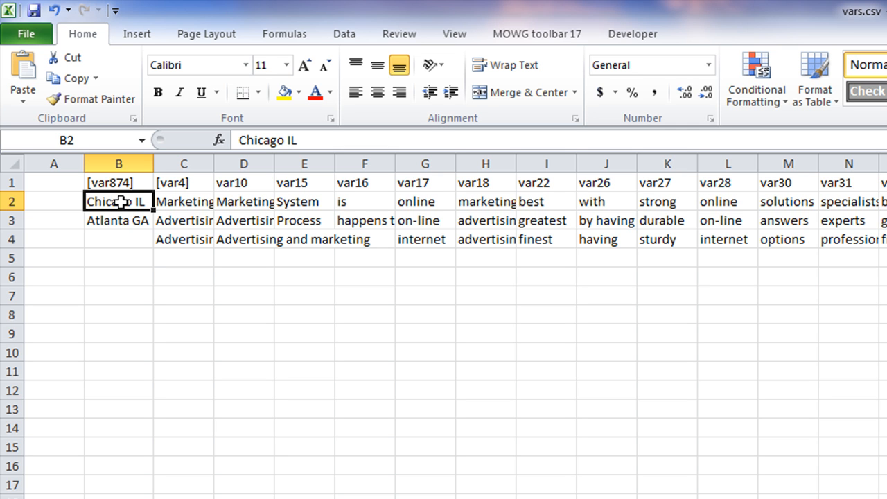
click(130, 296)
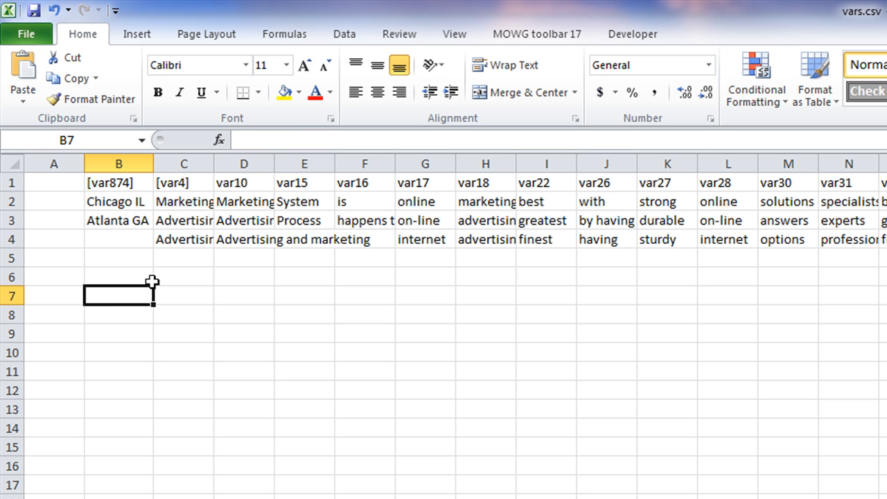
Examine the cells of the [var874] column one by one and as a whole range downward from B2
click(121, 201)
click(121, 220)
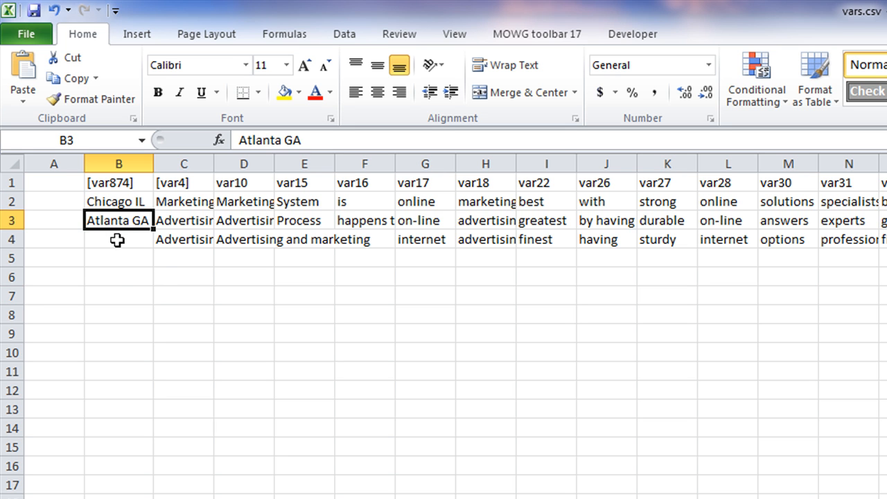
click(118, 239)
click(121, 264)
click(123, 278)
click(121, 298)
click(122, 314)
click(122, 335)
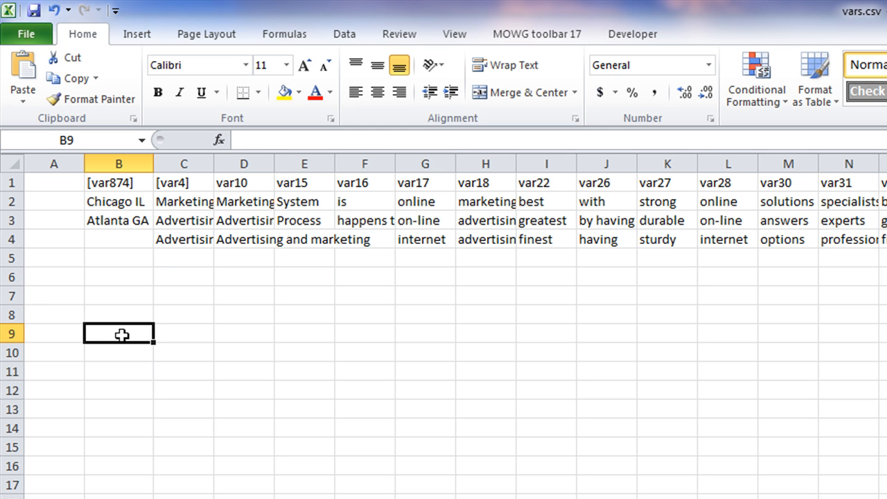
drag(131, 201, 127, 498)
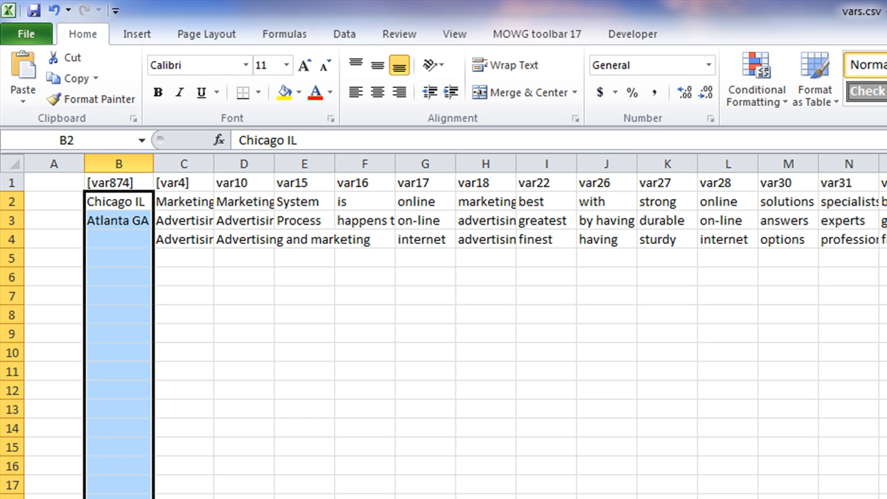
click(128, 203)
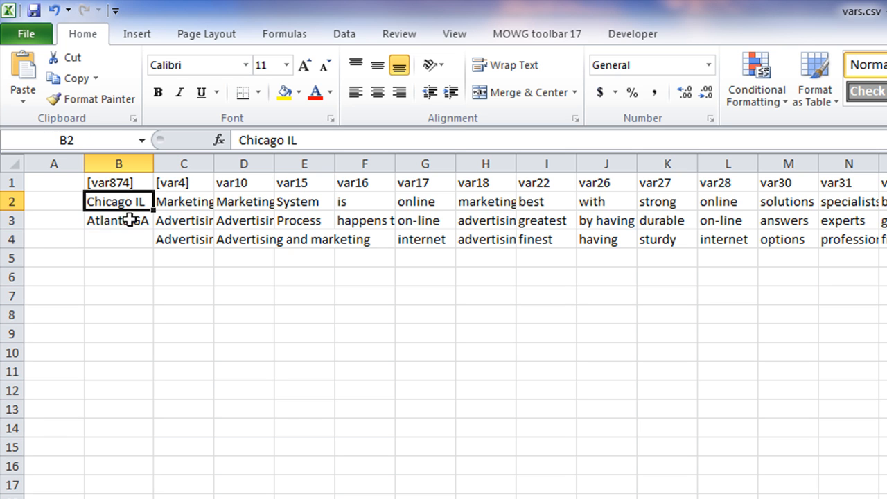
click(128, 225)
click(127, 237)
click(127, 263)
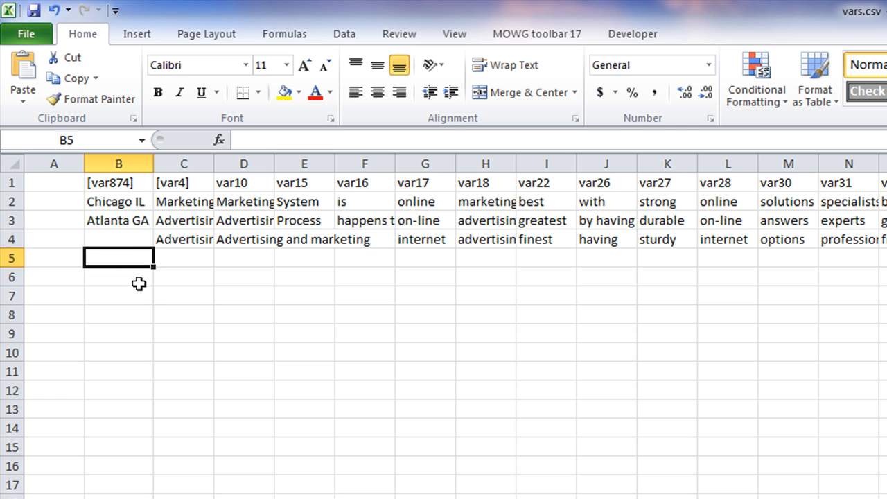
click(138, 281)
click(301, 316)
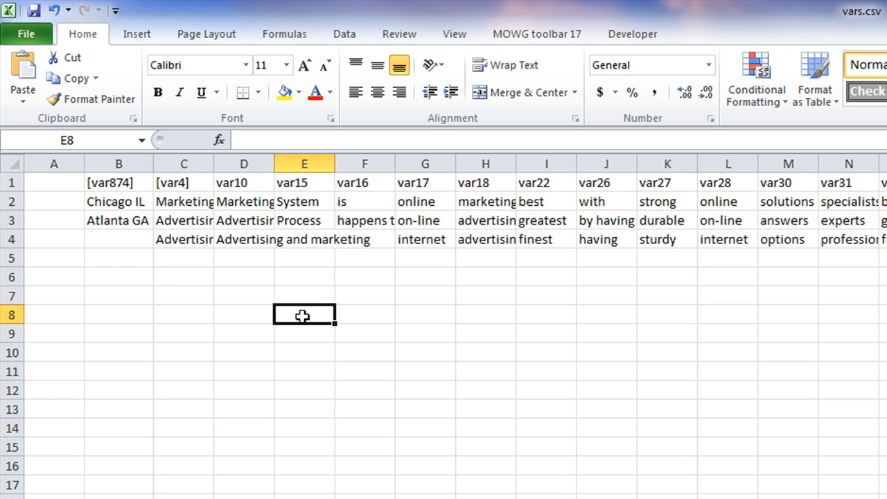
click(139, 184)
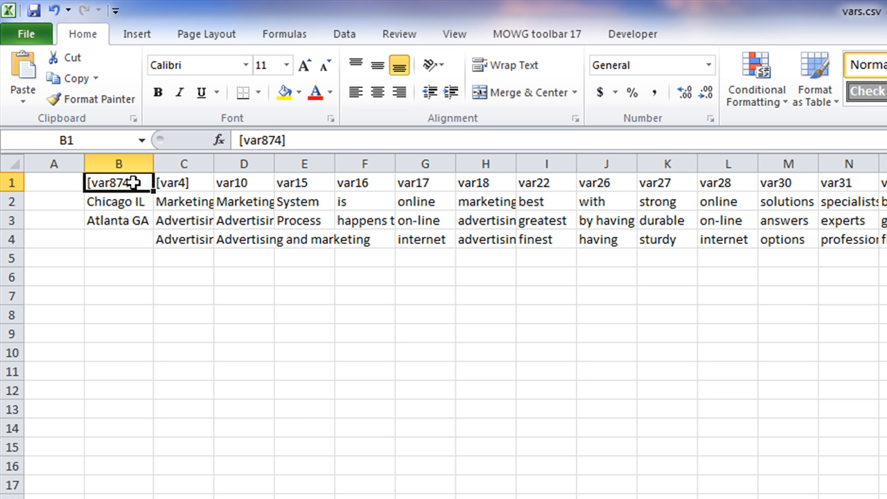
Insert a new column before column A, and enter the headers var1 in A1 and var2 in B1
click(52, 164)
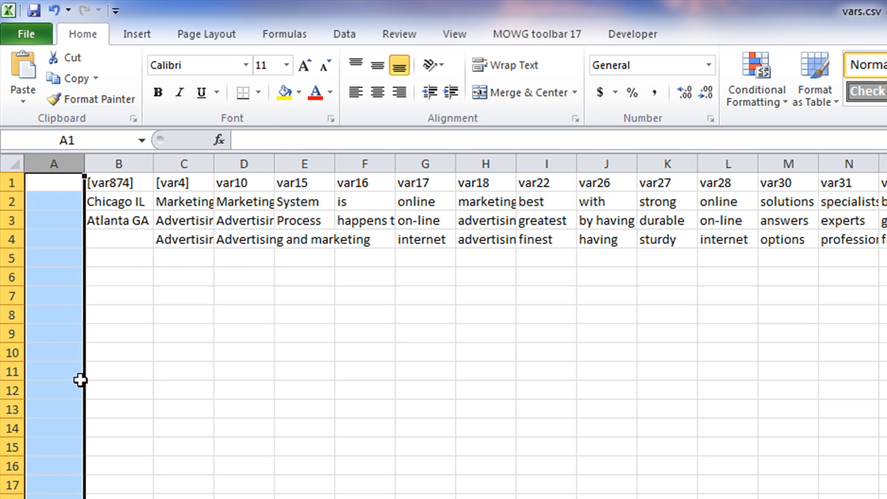
right_click(55, 294)
click(135, 421)
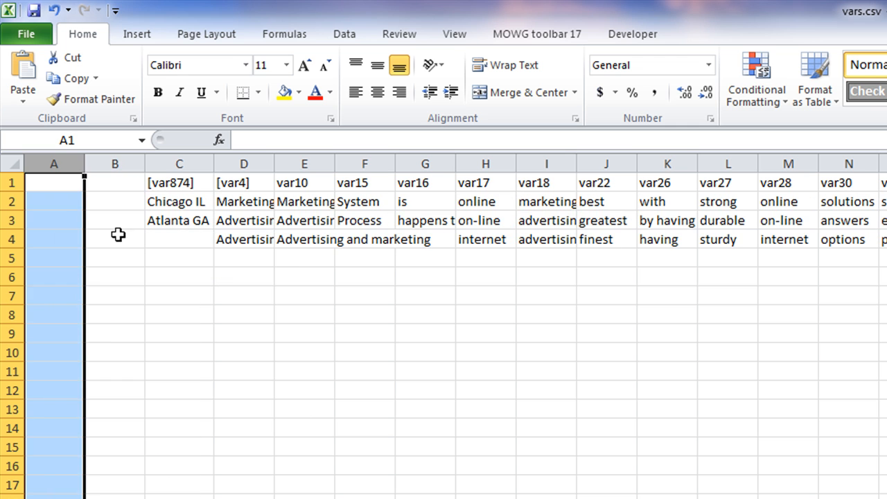
click(55, 178)
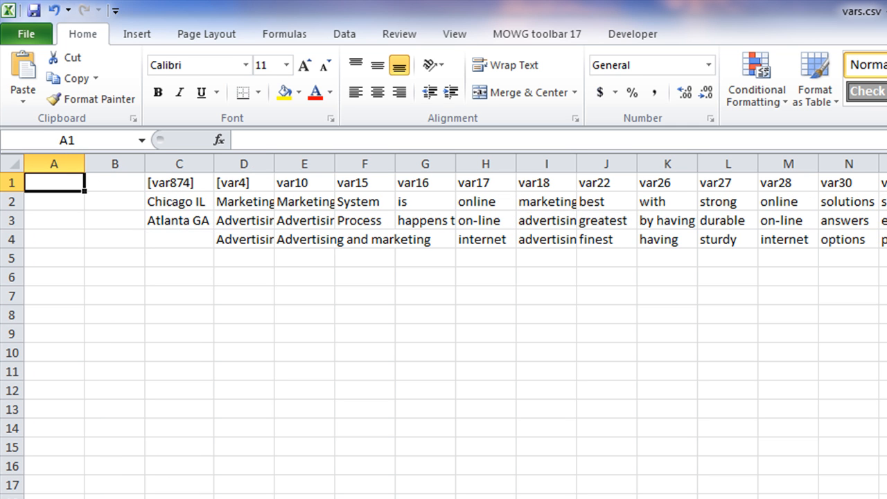
text(var1)
key(Tab)
text(var2)
key(Down)
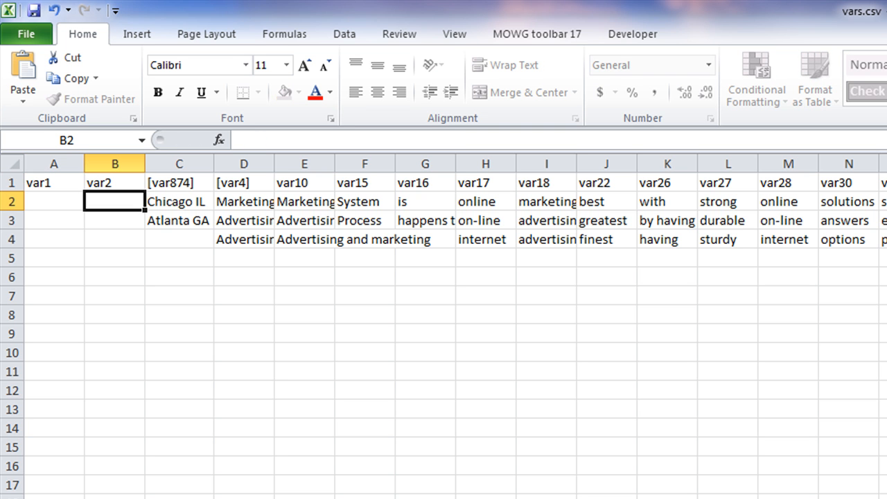
key(Left)
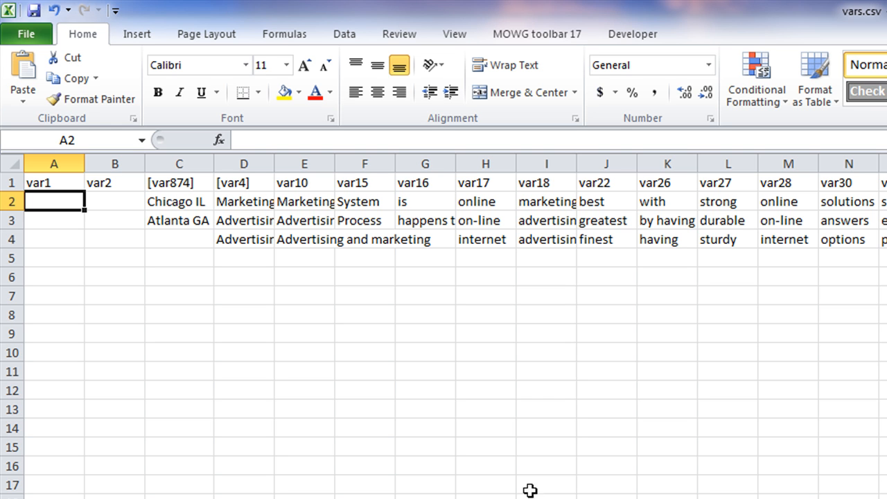
Switch to the Internet Explorer window and open the website the-info-about.com
key(alt+Tab)
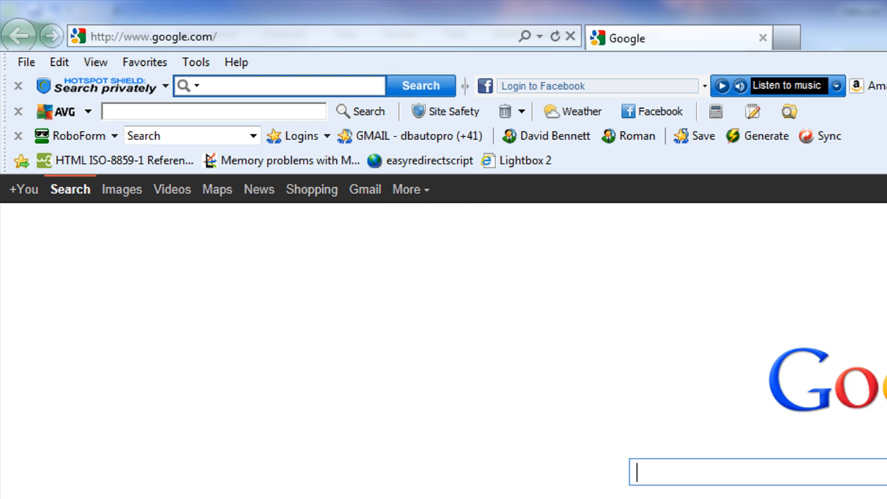
click(260, 36)
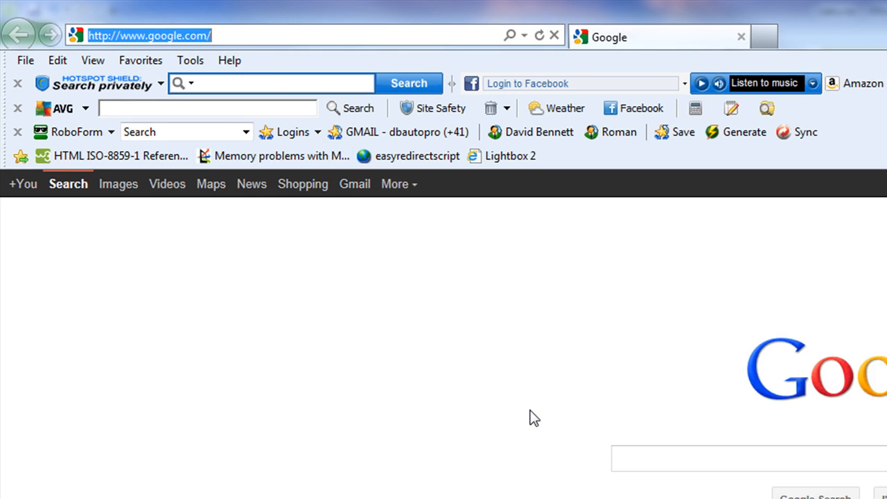
text(the-in)
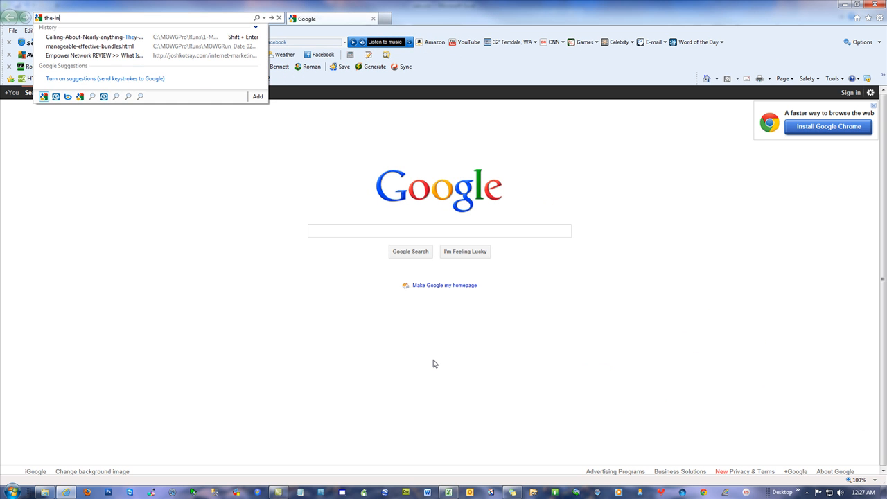
text(fo-about.com)
key(Return)
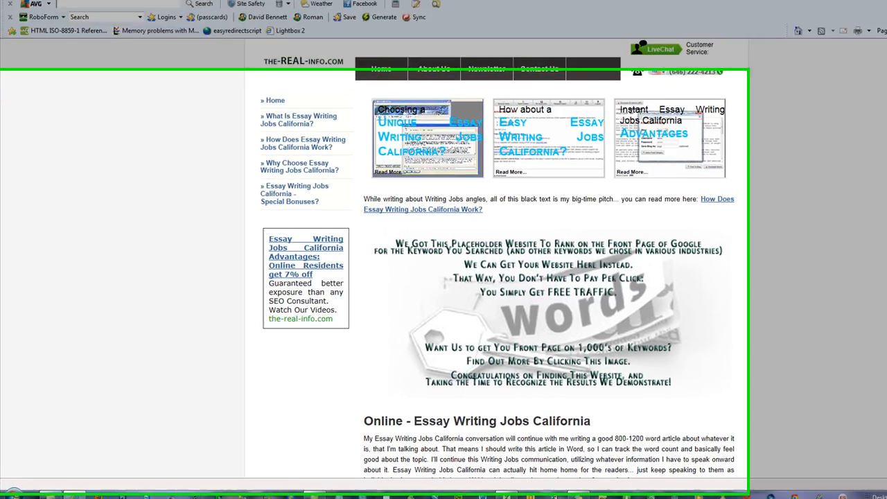
Examine the Los Angeles Alternative Energy link in the footer of the page
drag(883, 144, 884, 420)
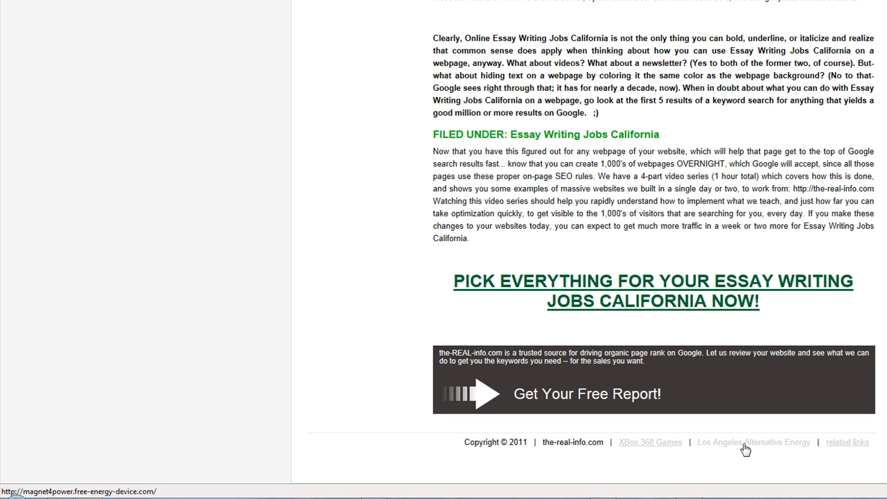
double_click(793, 447)
drag(793, 446, 707, 448)
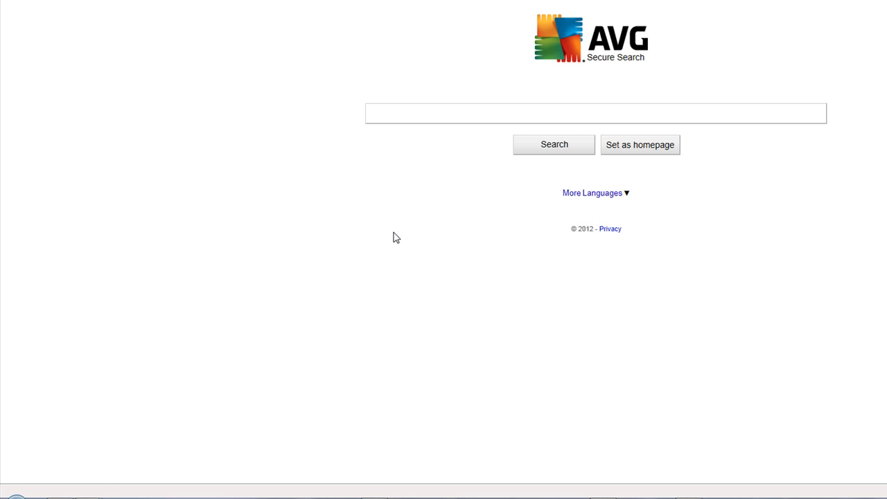
Search Google for "alternative energy" in the other browser tab and look through the first page of results
text(google.com/)
key(Return)
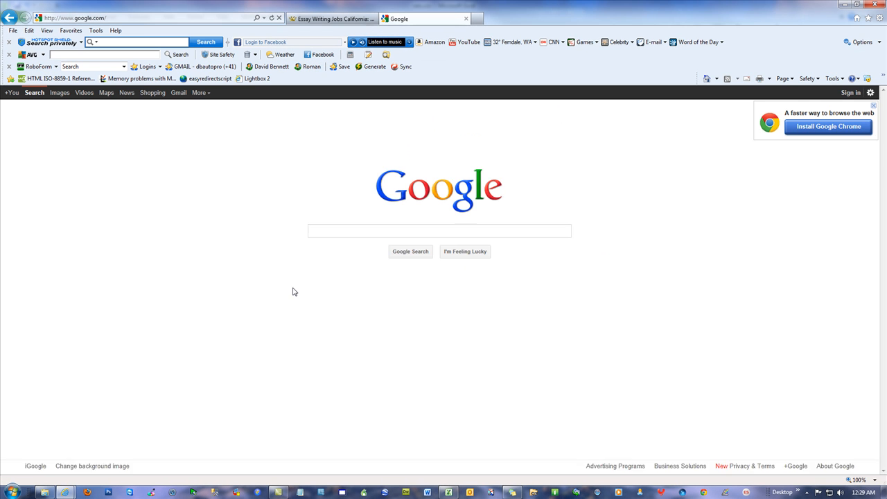
text(altern)
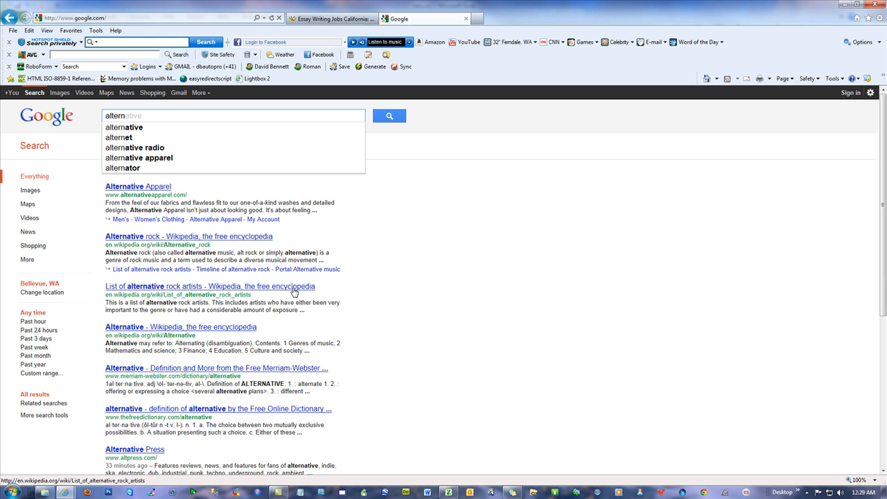
text(ative en)
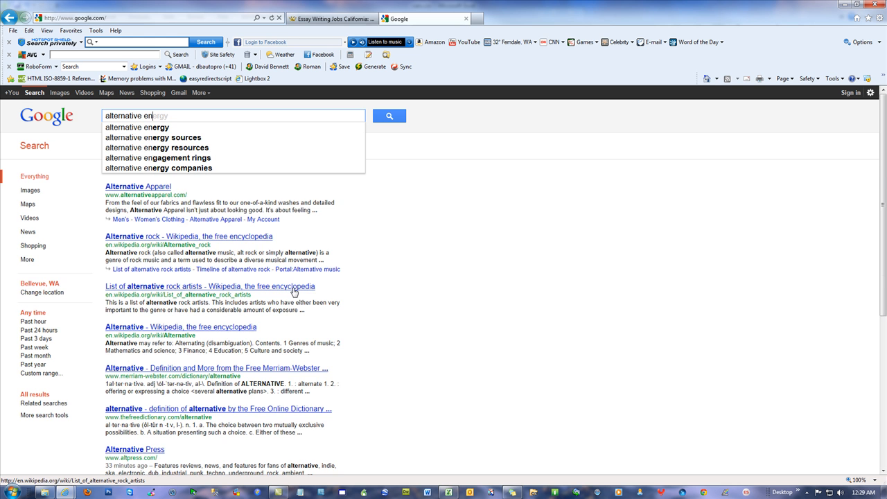
text(ergy)
key(Return)
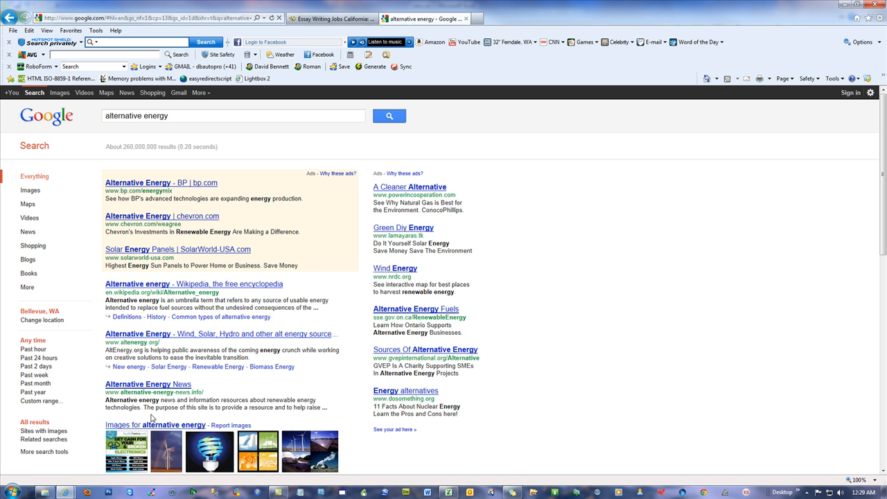
scroll(595, 370, down, 3)
scroll(592, 370, down, 3)
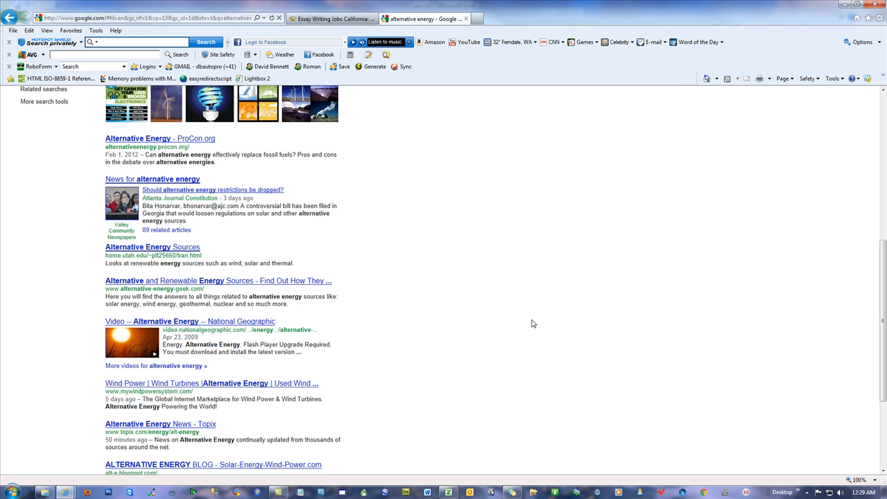
scroll(532, 323, down, 3)
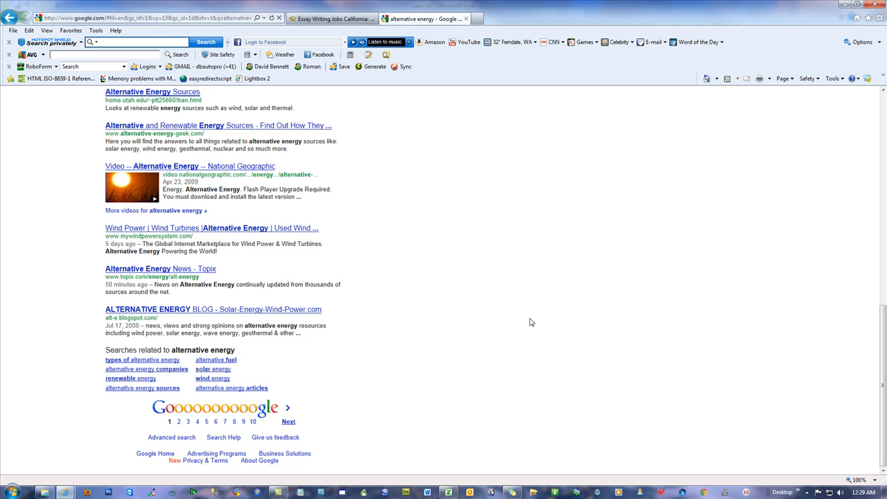
scroll(532, 323, up, 10)
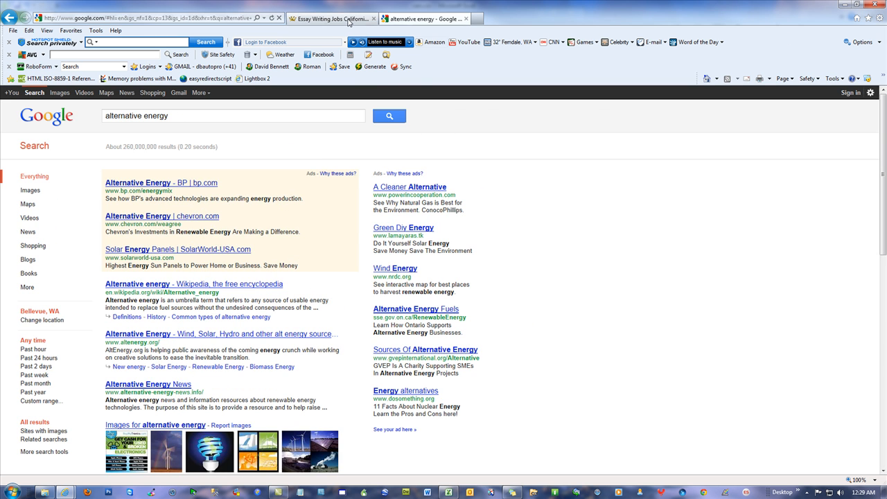
Compare the footer link text "Los Angeles Alternative Energy" on the-info-about.com with the Google search for "alternative energy", and check the link's target address
click(348, 20)
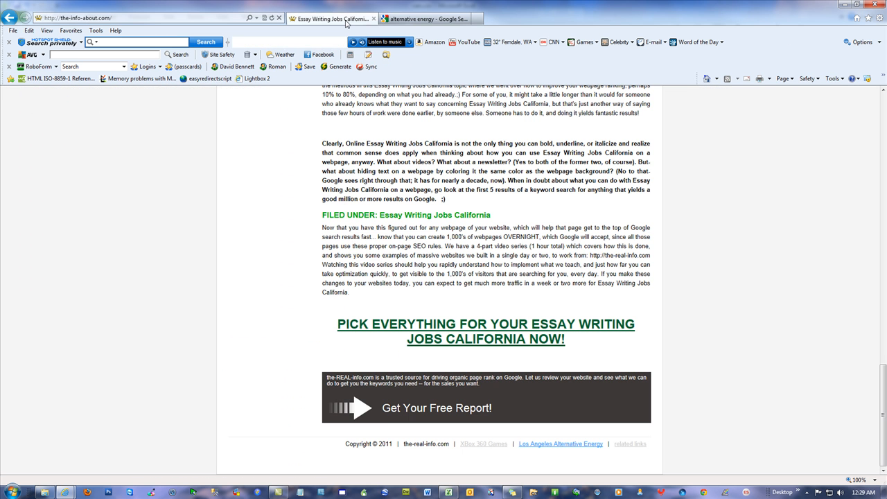
click(545, 445)
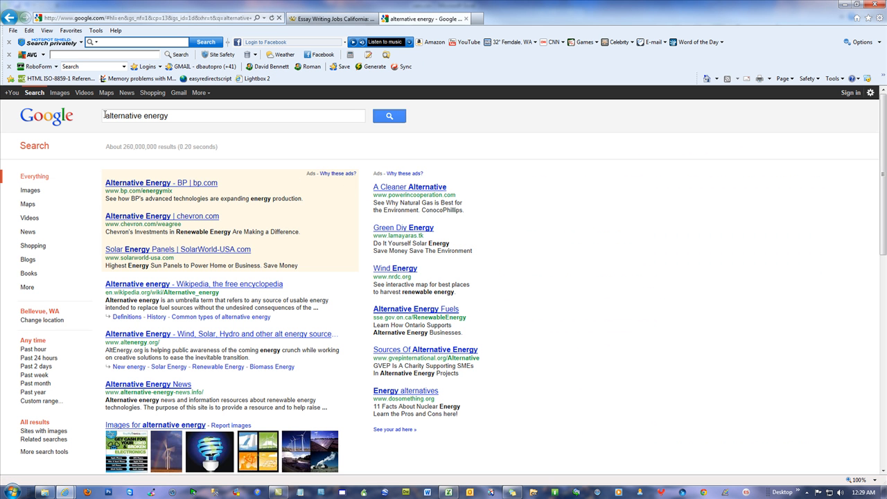
click(120, 116)
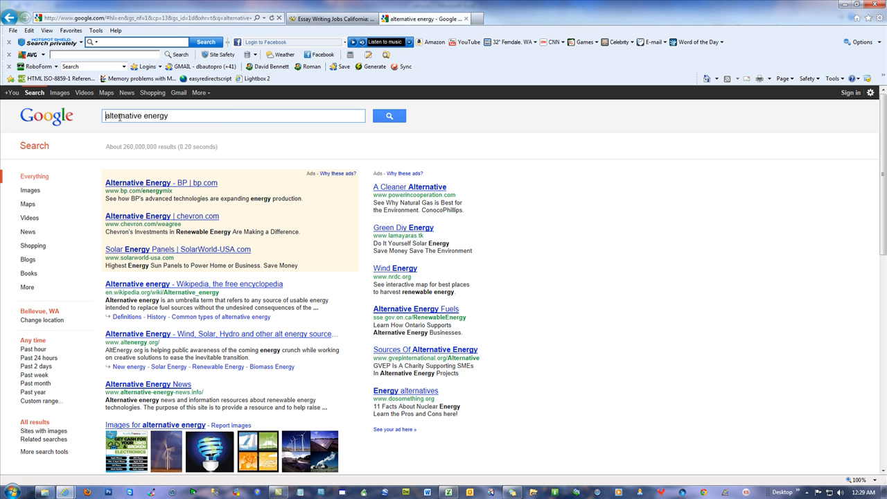
click(338, 19)
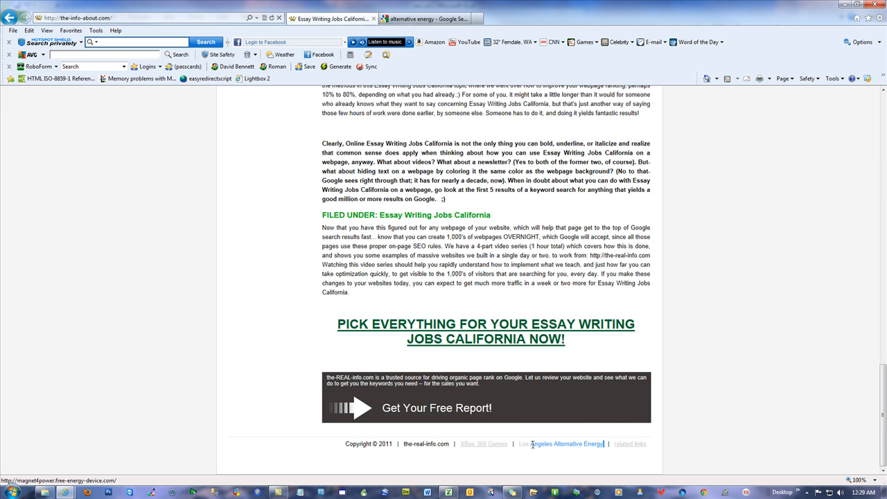
drag(522, 444, 519, 444)
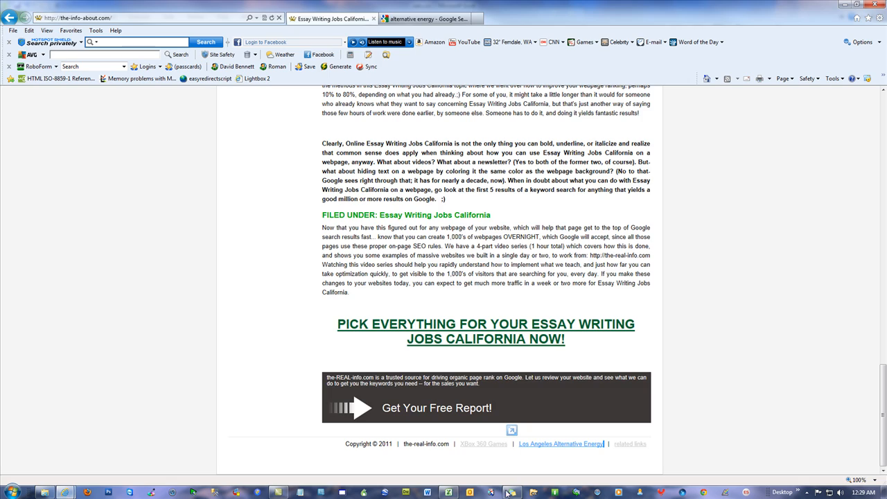
Switch to vars.csv in Excel and enter "Los Angeles Alternative Energy" in cell A2 under var1
click(448, 494)
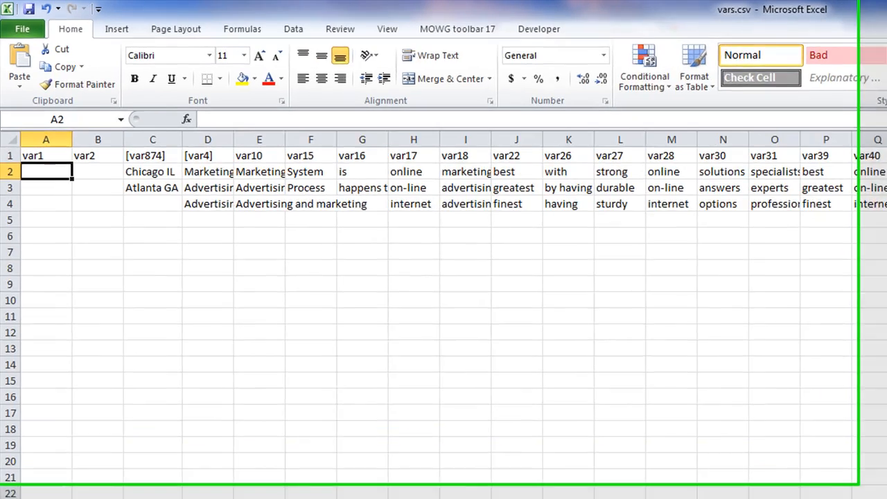
text(Los)
text( Angel)
key(BackSpace)
text(ngeles)
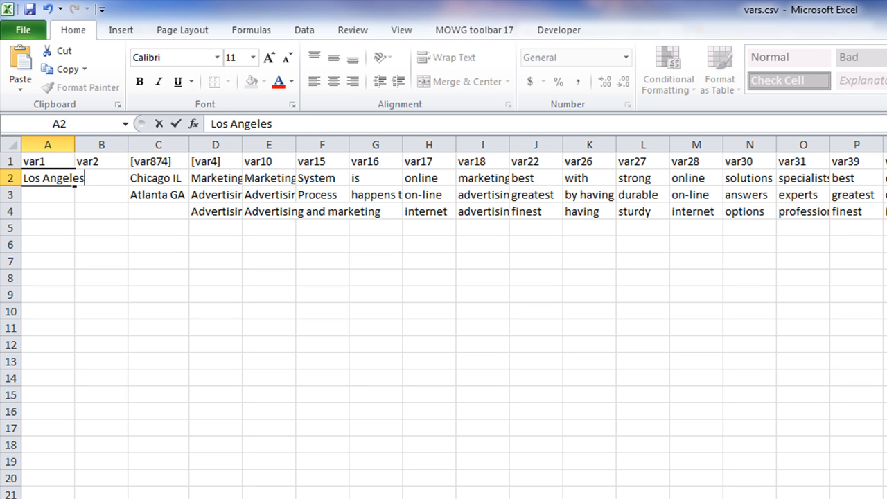
text( Alternative Energy)
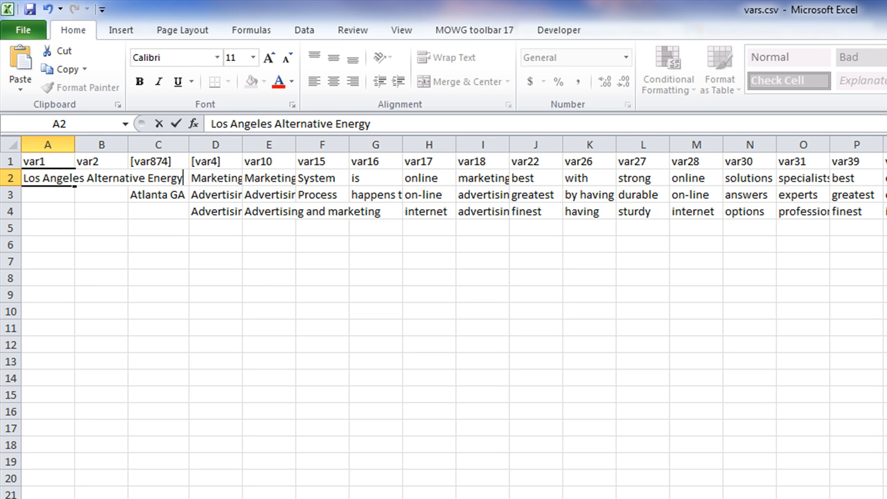
click(326, 386)
click(101, 176)
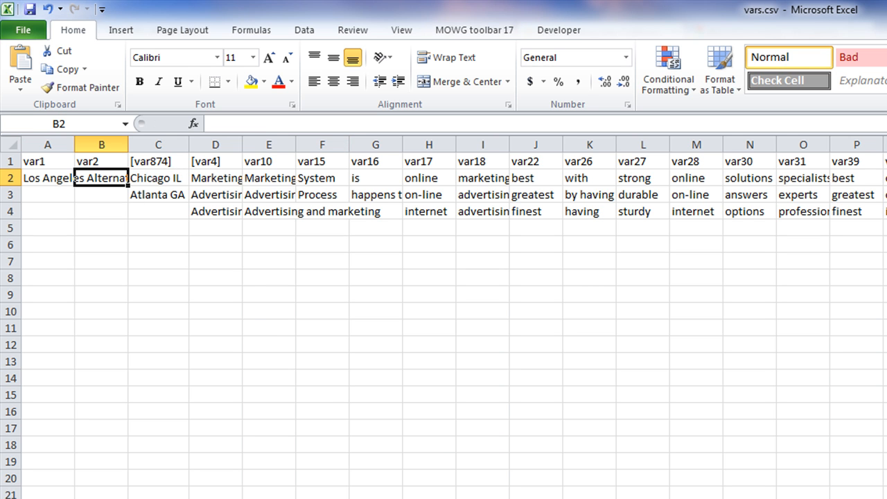
key(alt+Tab)
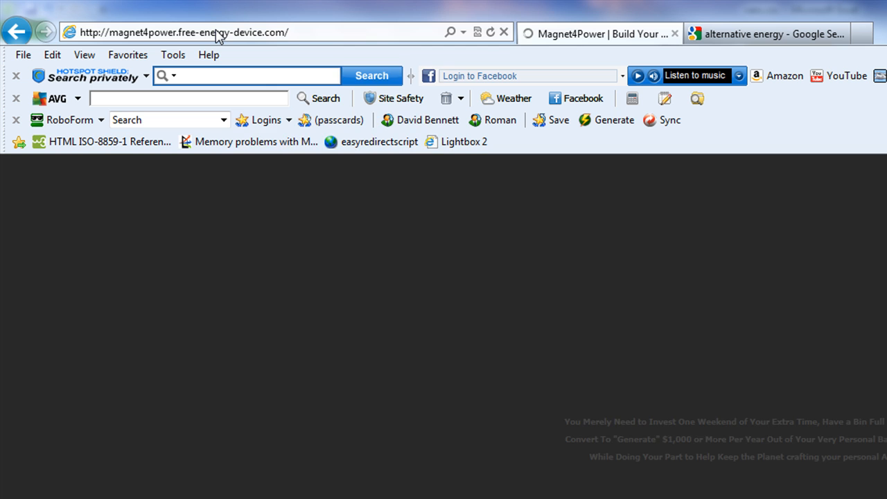
right_click(216, 30)
click(268, 84)
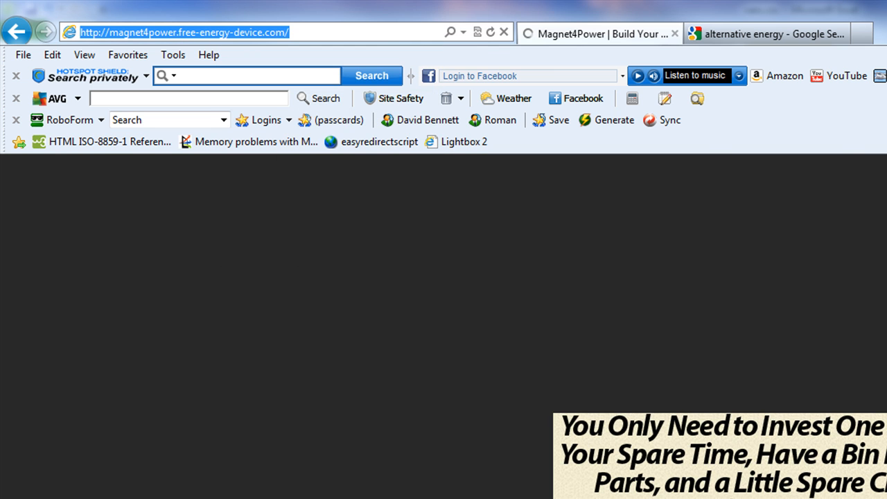
key(alt+Tab)
key(ctrl+v)
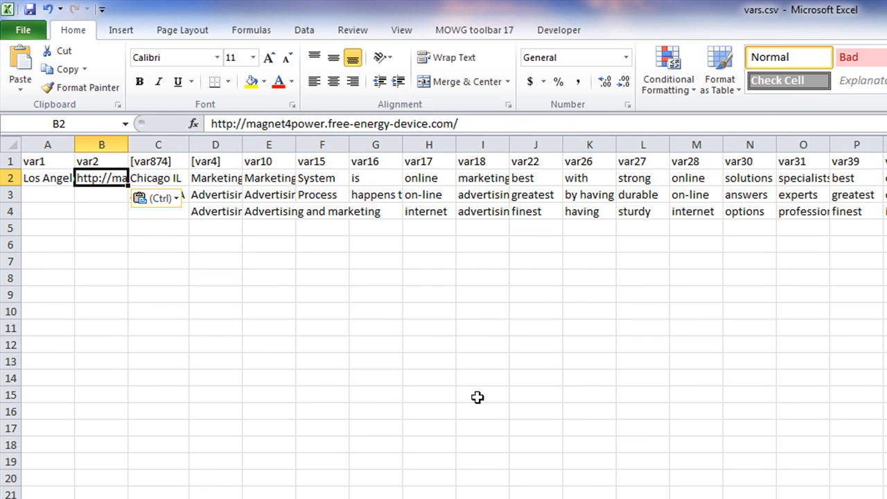
click(478, 397)
click(107, 191)
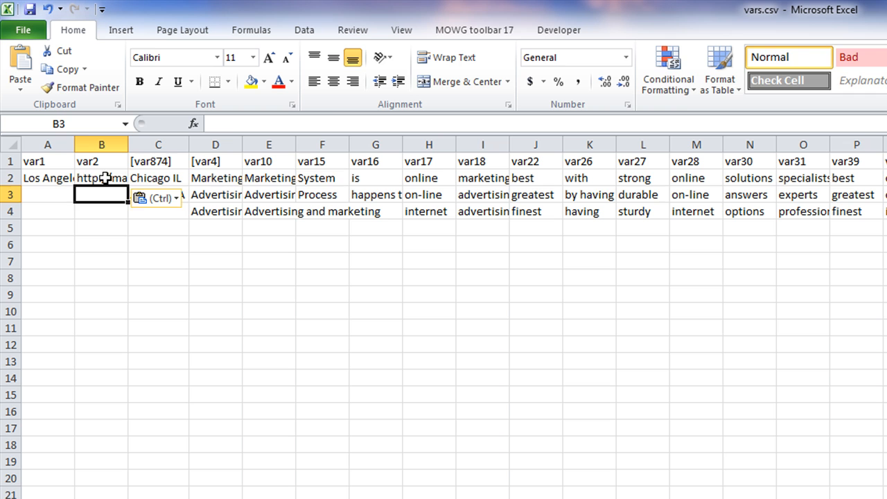
Re-enter the web address in cell B2 so that it turns into a hyperlink, and remove the hyperlink
click(104, 178)
click(489, 127)
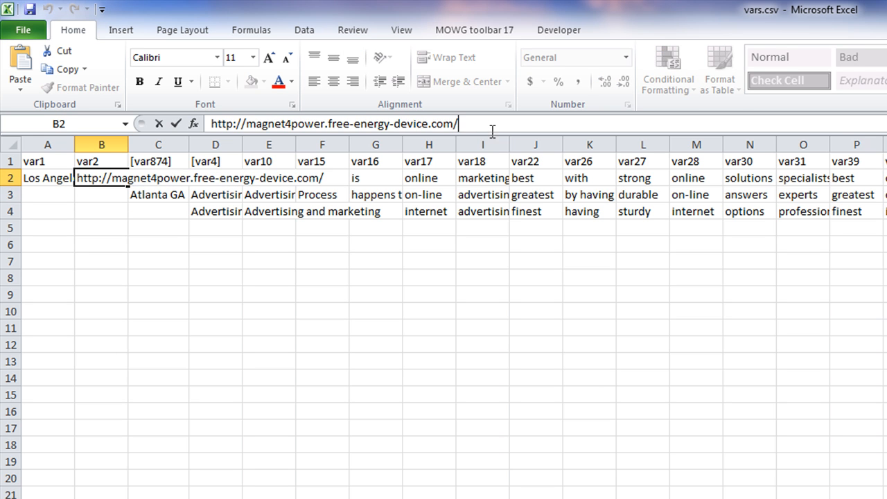
click(176, 123)
click(208, 345)
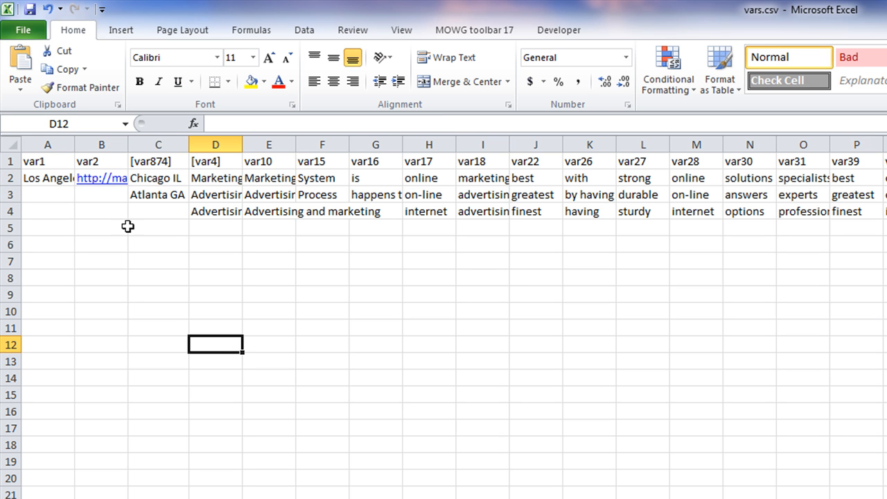
right_click(99, 183)
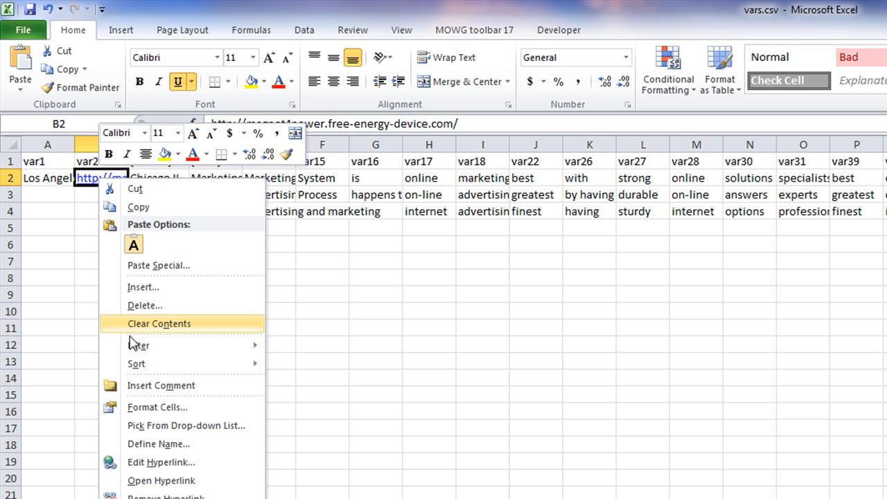
click(166, 495)
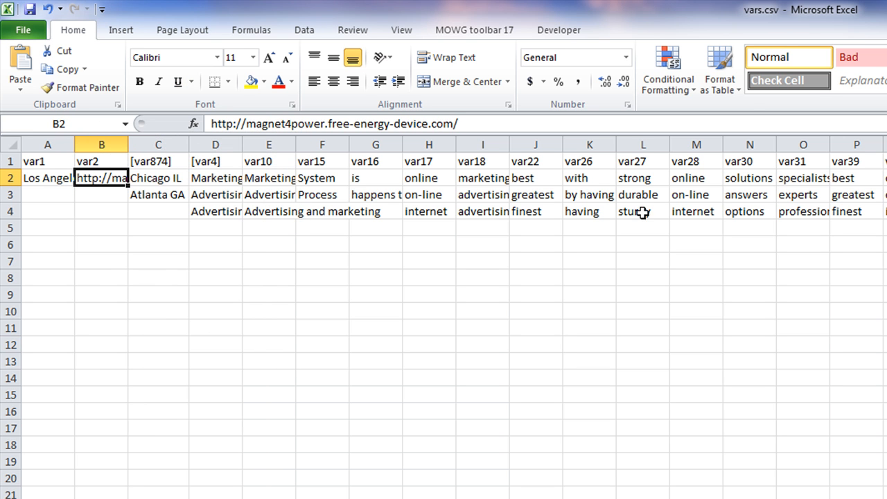
Examine the var1, var2 and [var874] headers and the link text and address entered under var1 and var2
click(48, 177)
click(95, 178)
click(153, 161)
click(102, 160)
click(36, 160)
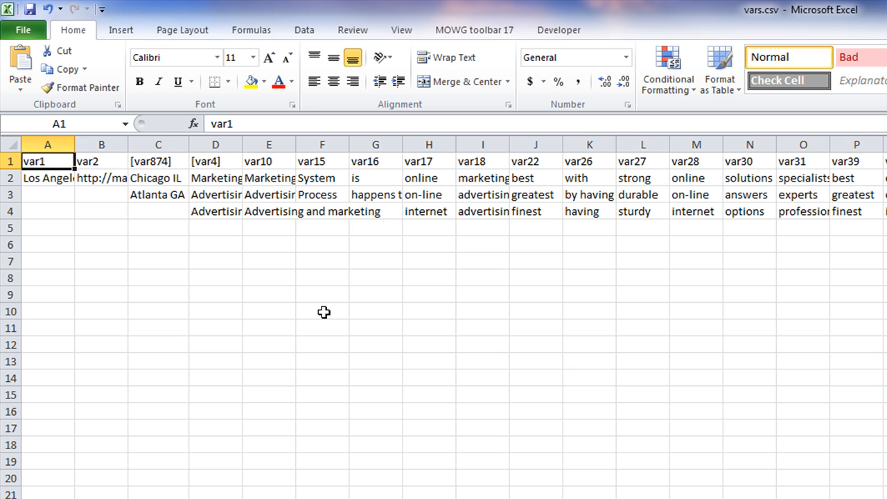
click(165, 155)
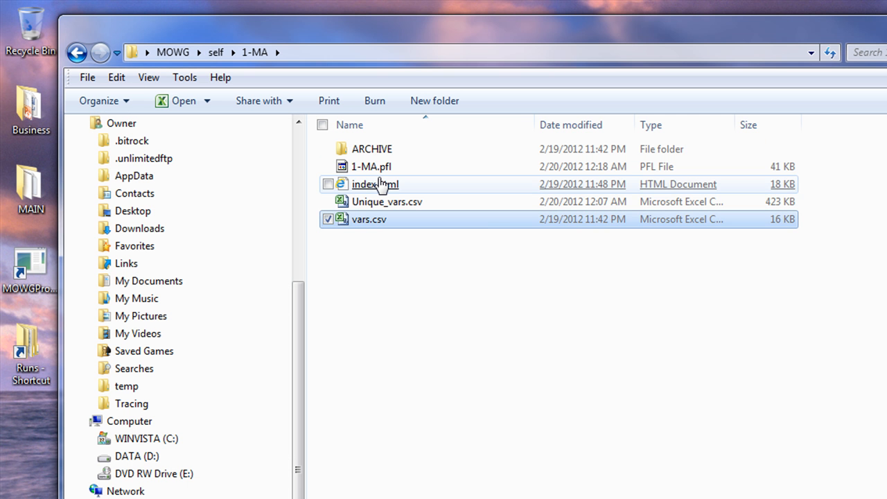
Open index.html from the 1-MA folder in Notepad, add "[%var874%] Residents:" at the start of the page title, and save
right_click(380, 186)
click(458, 213)
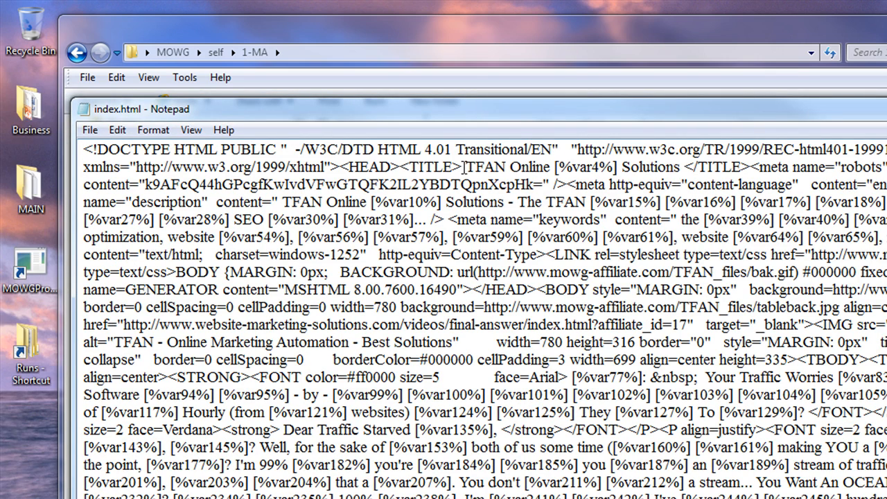
click(465, 168)
text([%var)
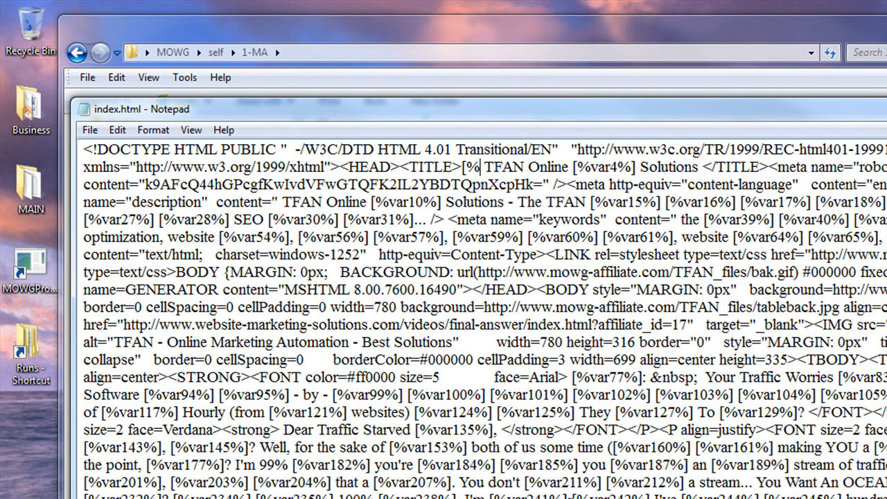
text(87)
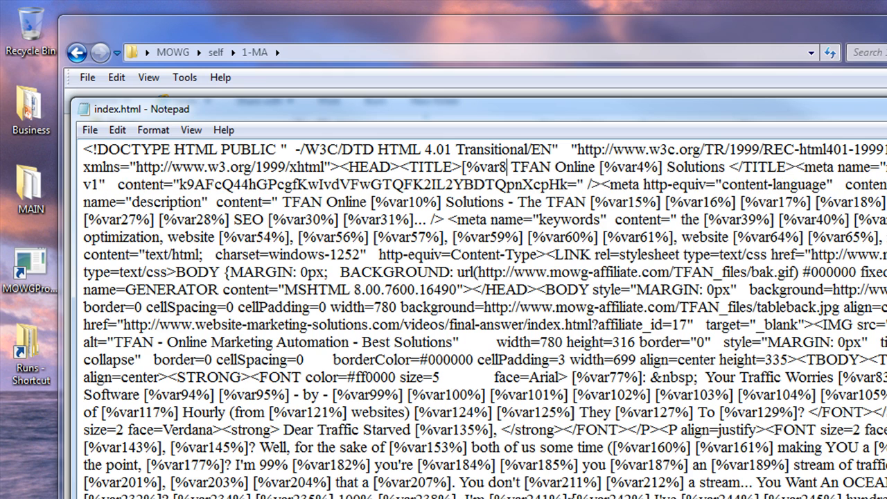
text(4)
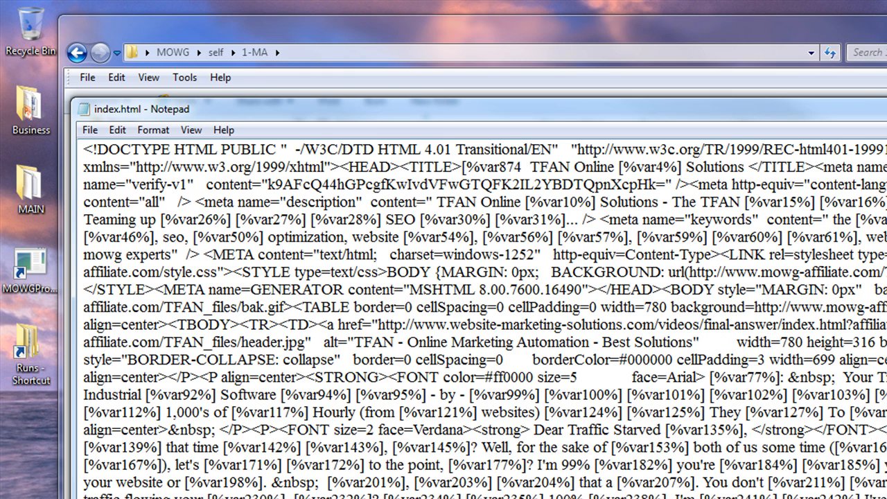
key(Delete)
text(%] Res)
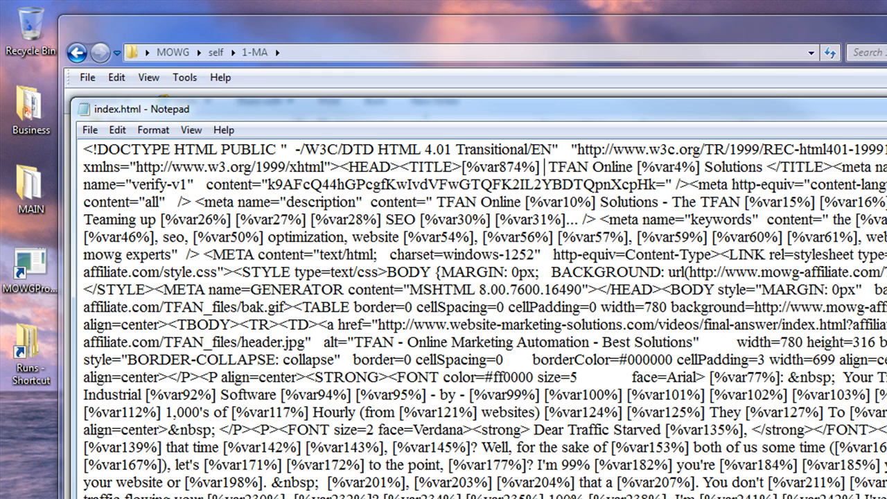
text(idents:)
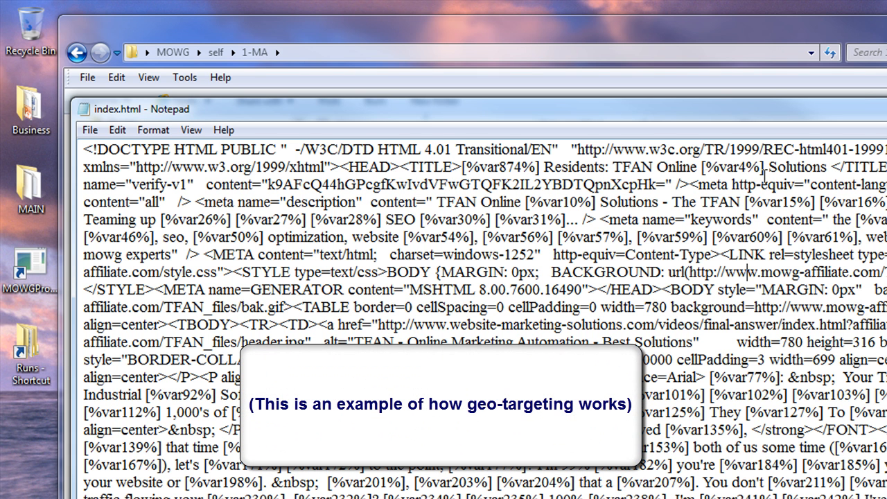
click(90, 131)
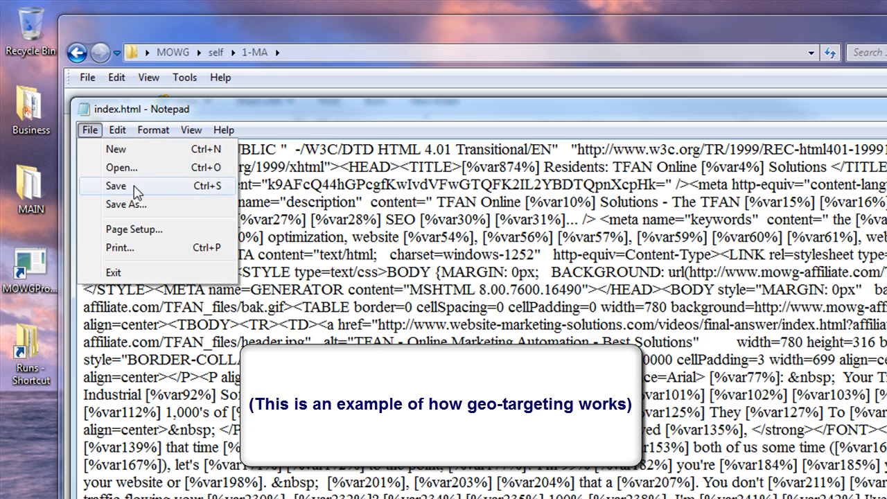
click(135, 187)
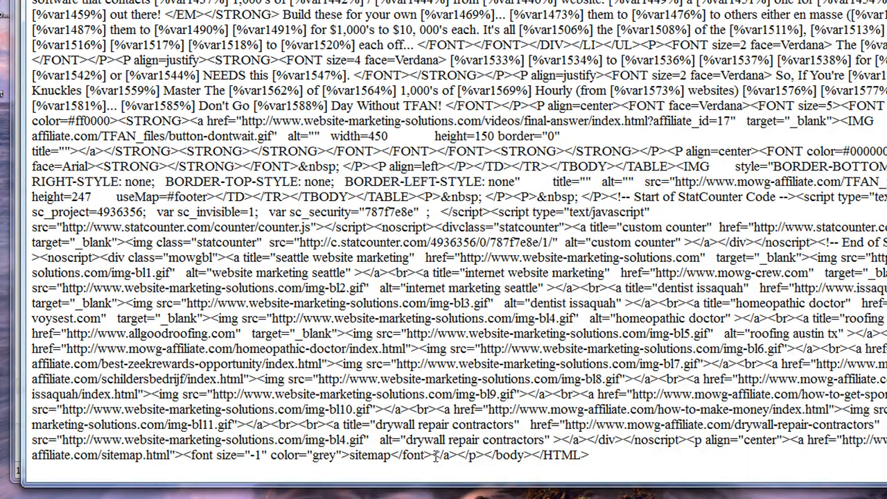
Duplicate the complete sitemap link directly beside the original at the end of the page code
drag(791, 440, 459, 454)
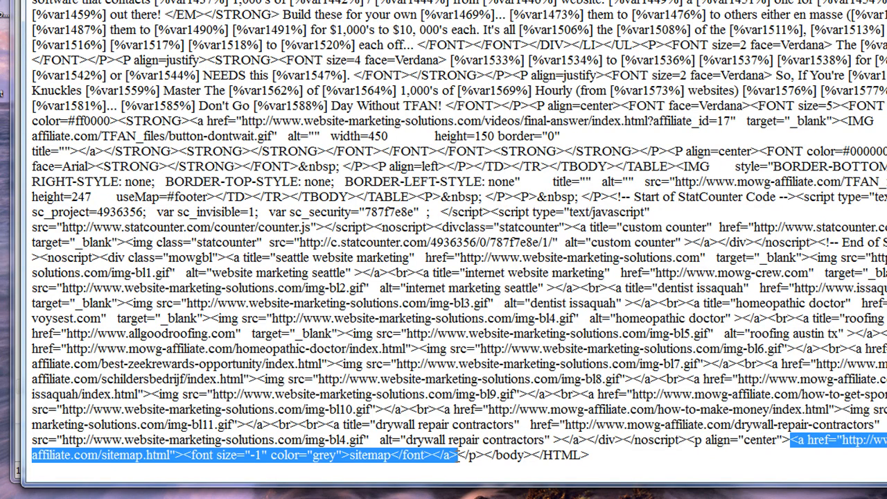
right_click(817, 442)
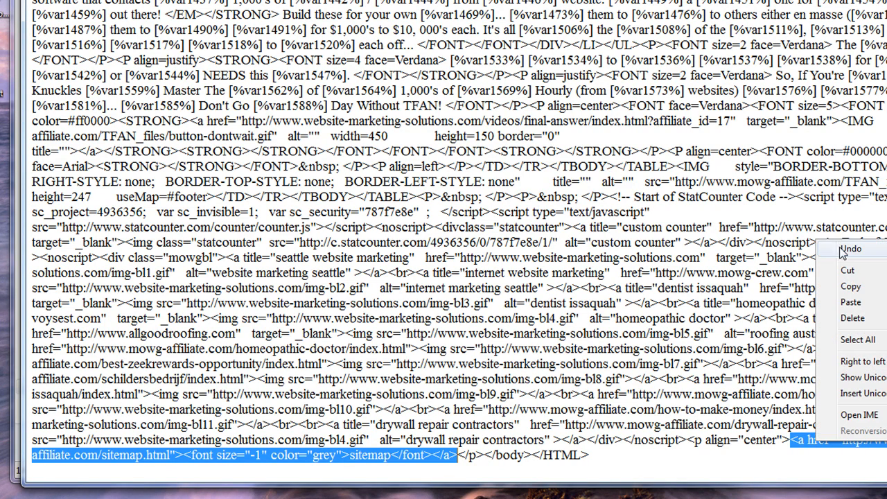
click(842, 289)
click(679, 277)
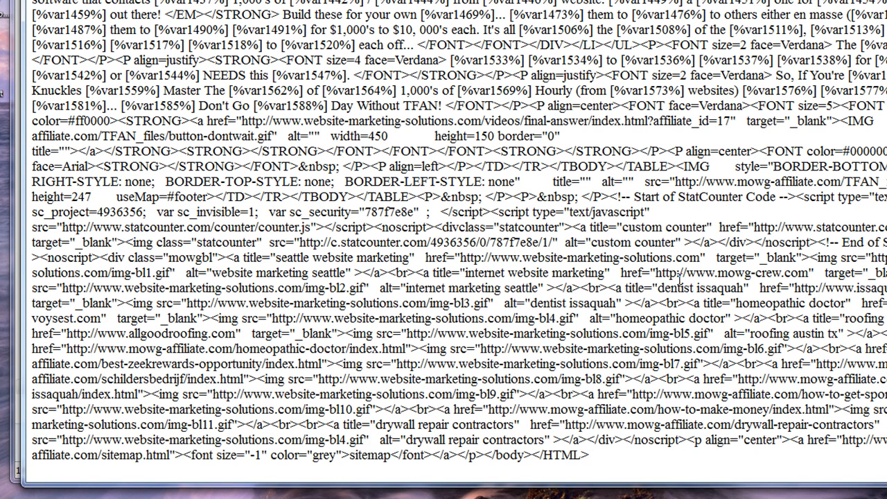
key(ctrl+v)
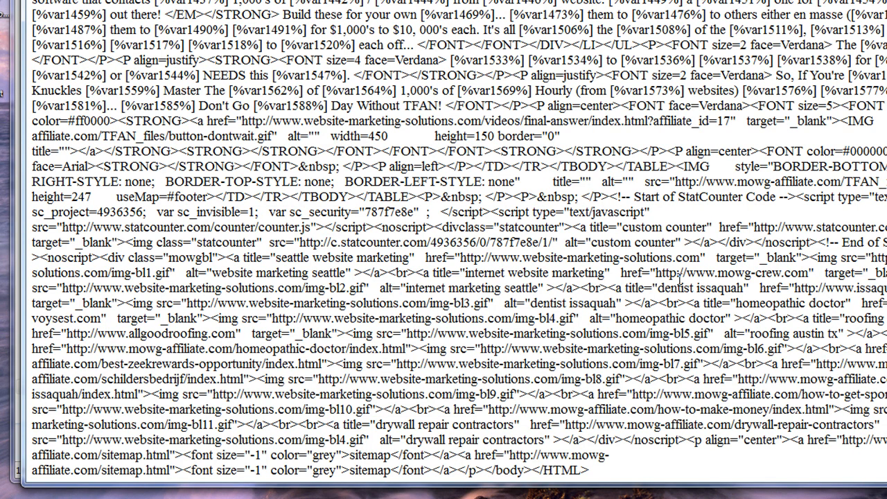
scroll(657, 270, down, 1)
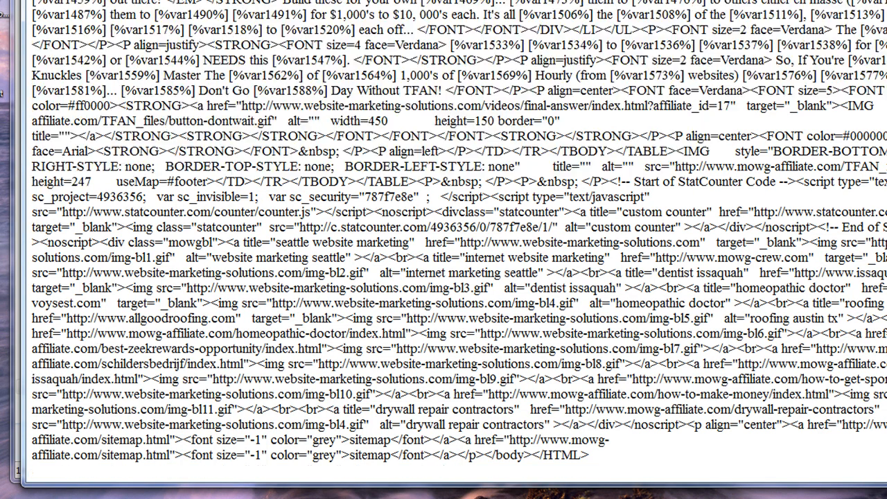
Replace the address in the first sitemap link's href with [%var2%]
drag(843, 425, 179, 435)
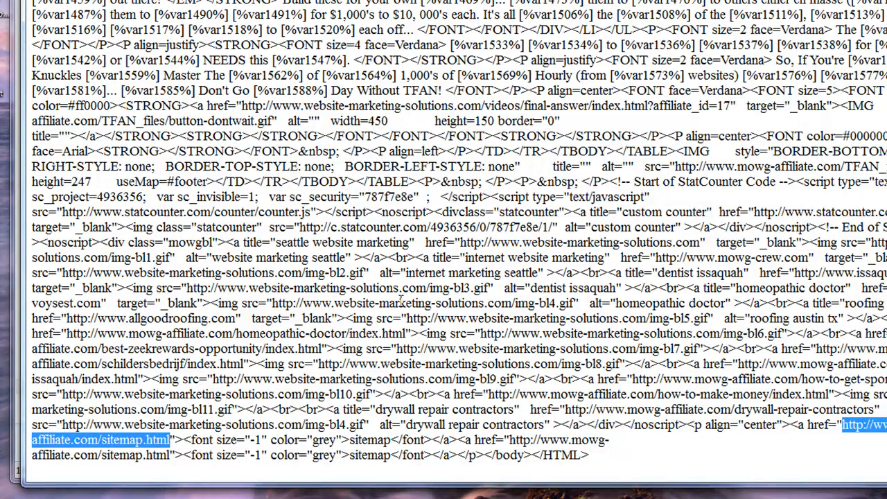
key(Delete)
text([%v)
text(ar2%])
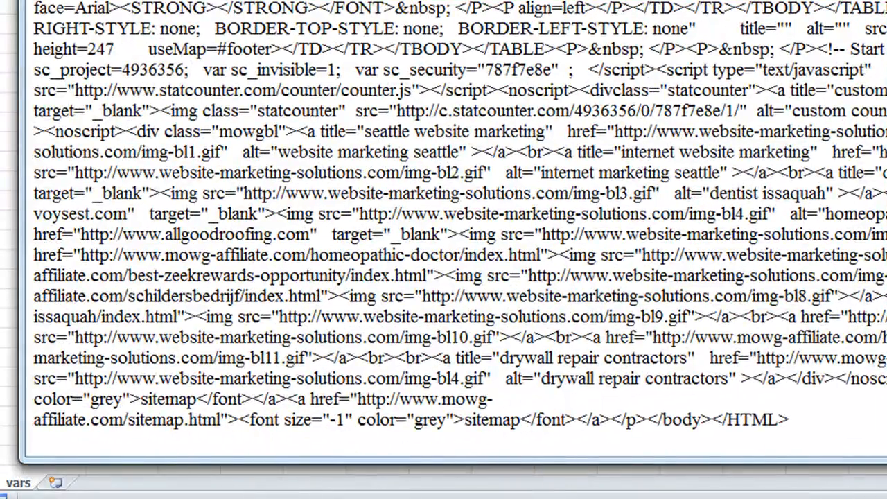
Replace the link text "sitemap" of the first footer link with [%var1%]
drag(198, 400, 141, 400)
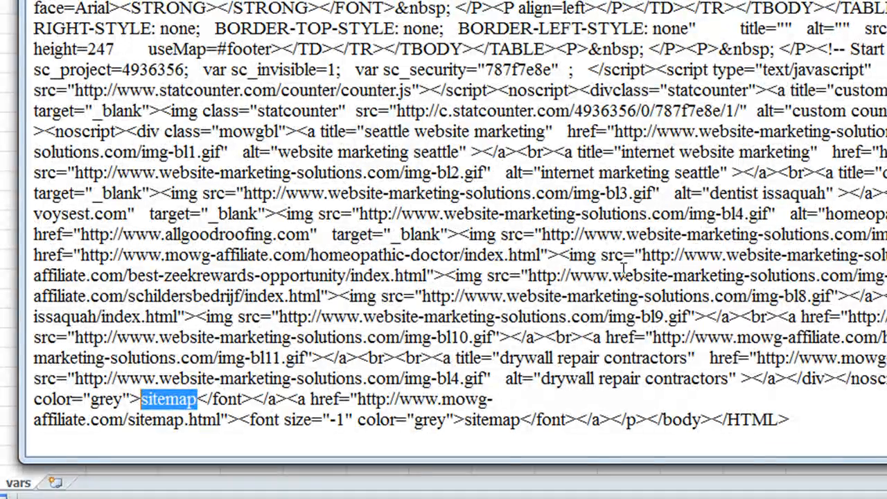
text([%var)
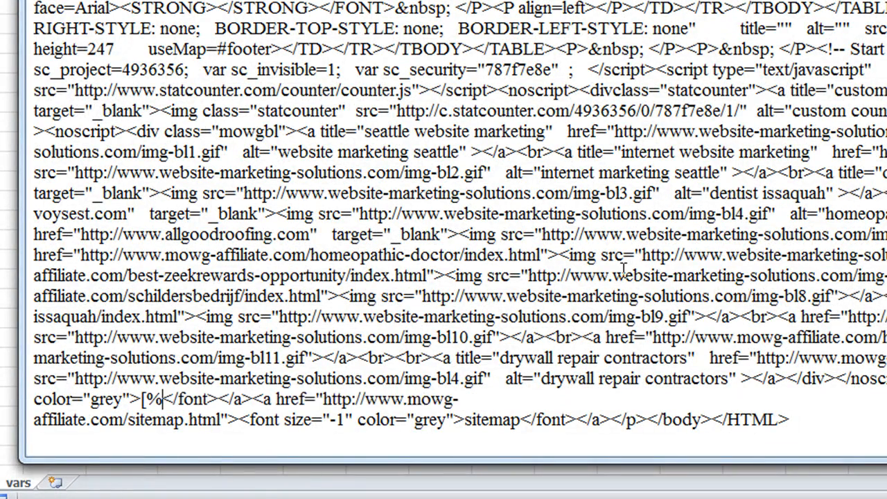
text(1%])
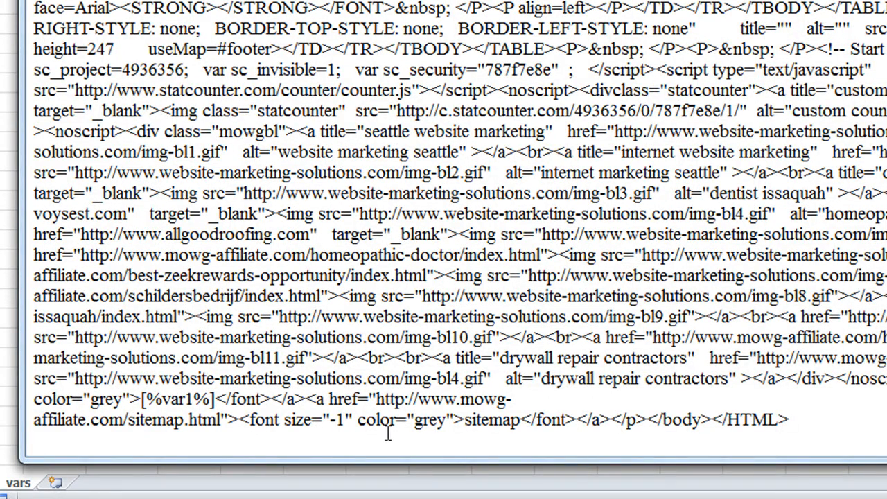
Insert a "&nbsp; &nbsp; | &nbsp; &nbsp;" separator between the two footer links, then save and close index.html
click(305, 398)
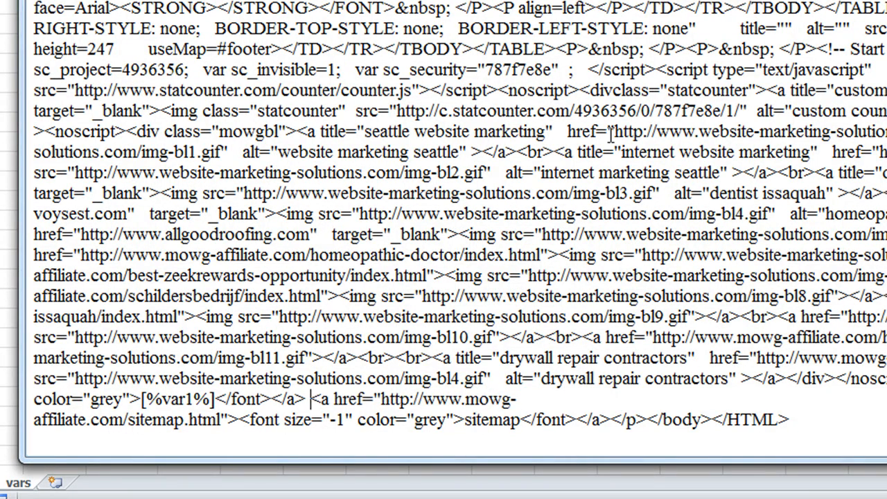
text(&nbsp; )
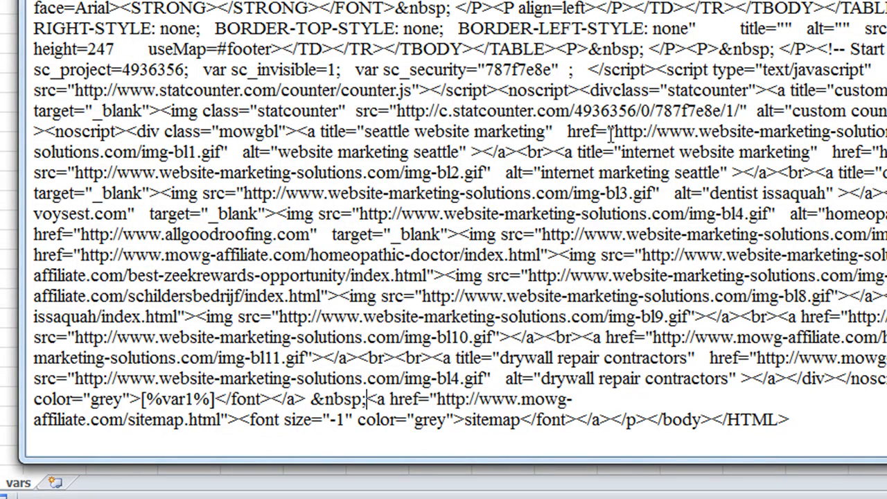
text(&nbap)
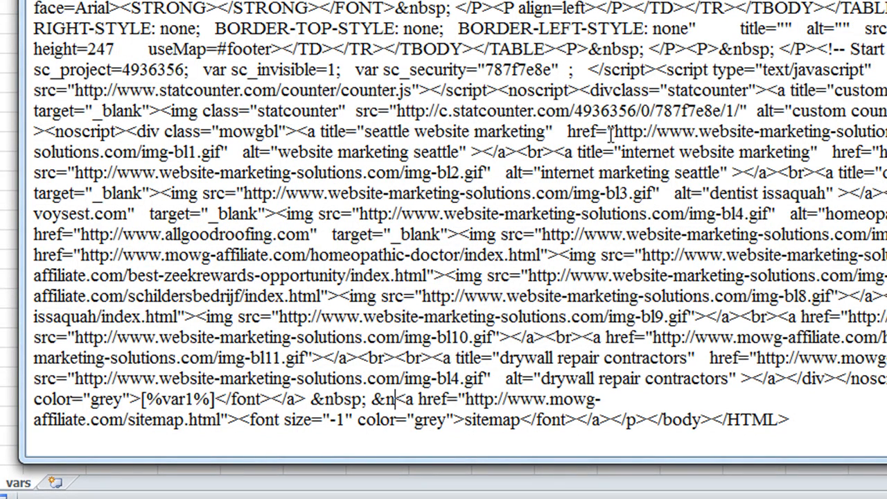
key(BackSpace)
key(BackSpace)
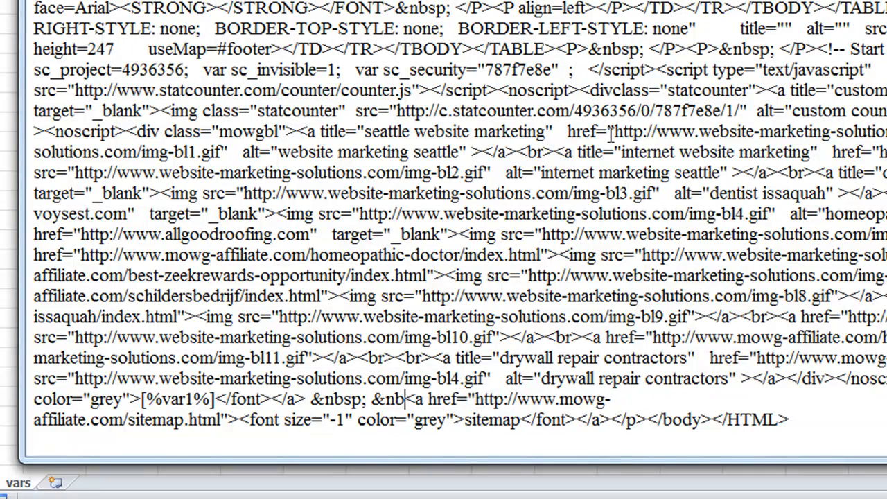
text(sp;)
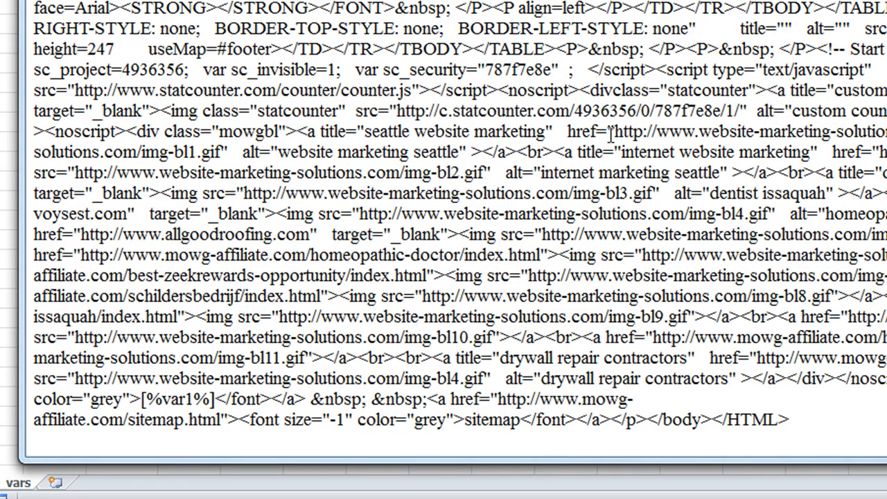
text( |)
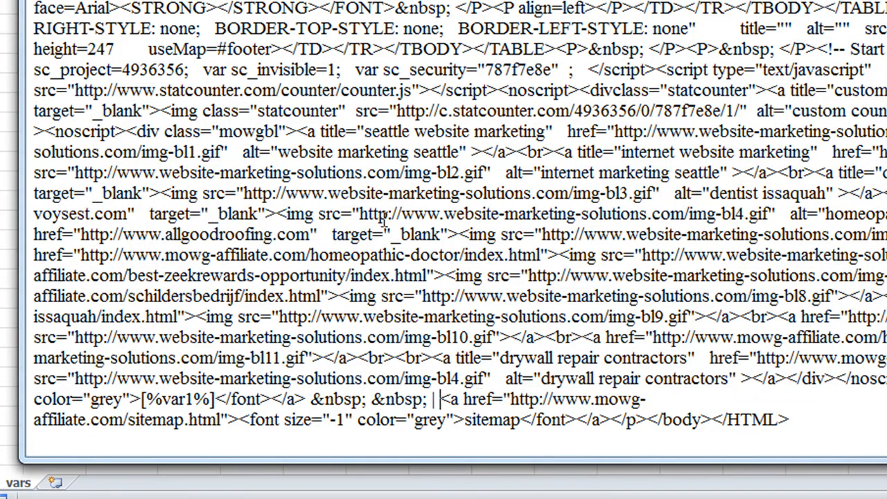
drag(438, 400, 306, 413)
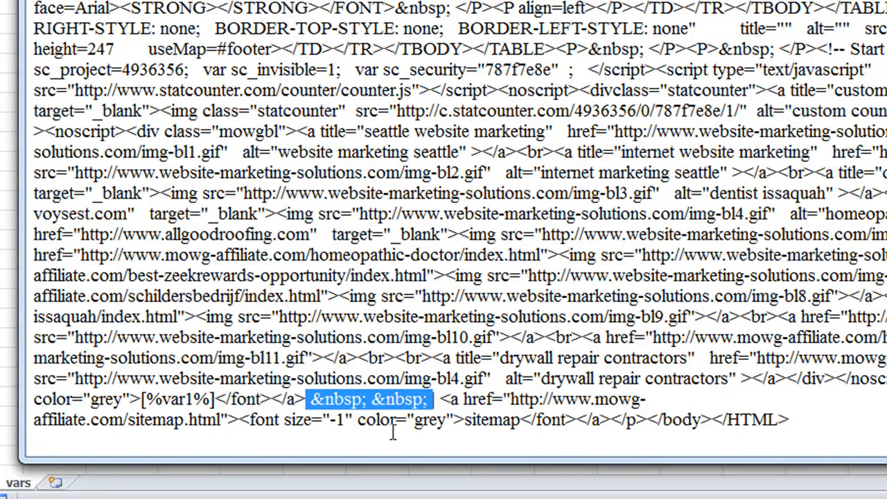
click(441, 399)
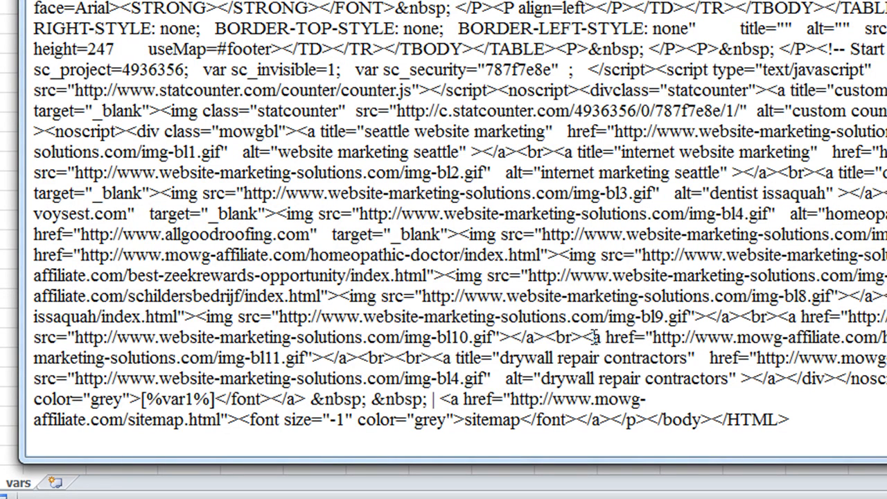
key(ctrl+v)
click(837, 414)
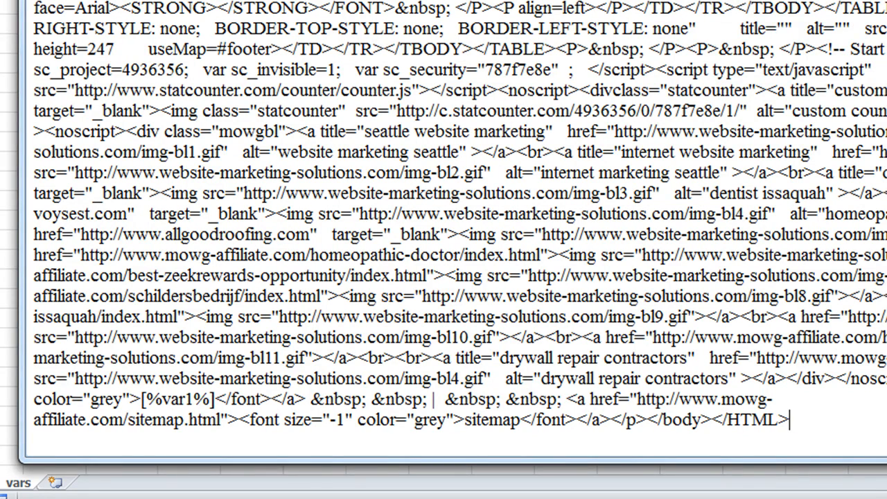
key(alt+F4)
click(834, 18)
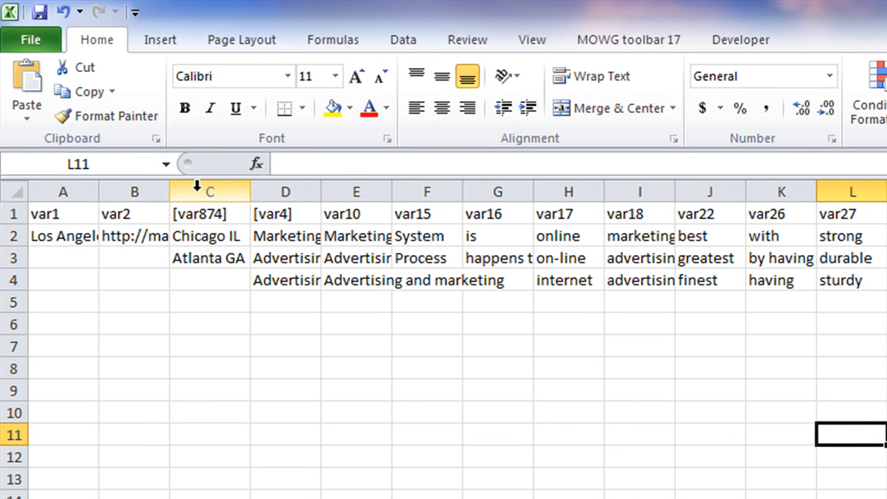
Examine the [var4] and [var874] columns and the paired link text and address cells under var1 and var2
click(365, 210)
click(274, 221)
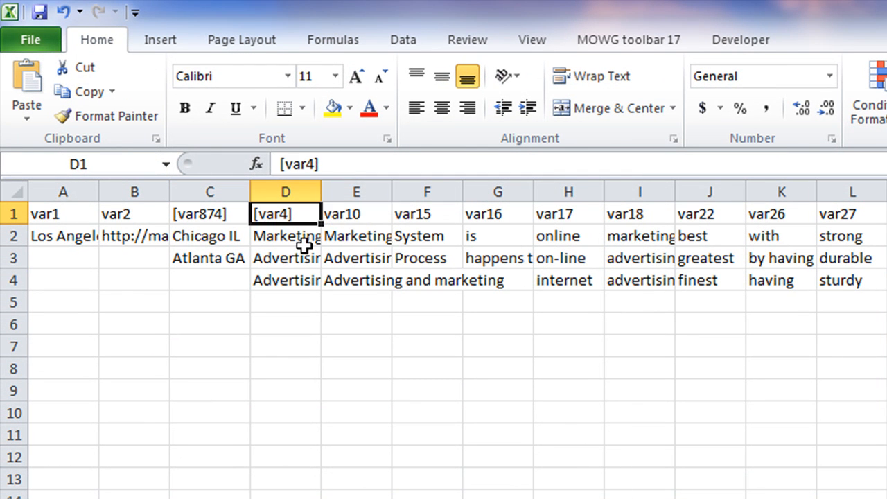
click(201, 195)
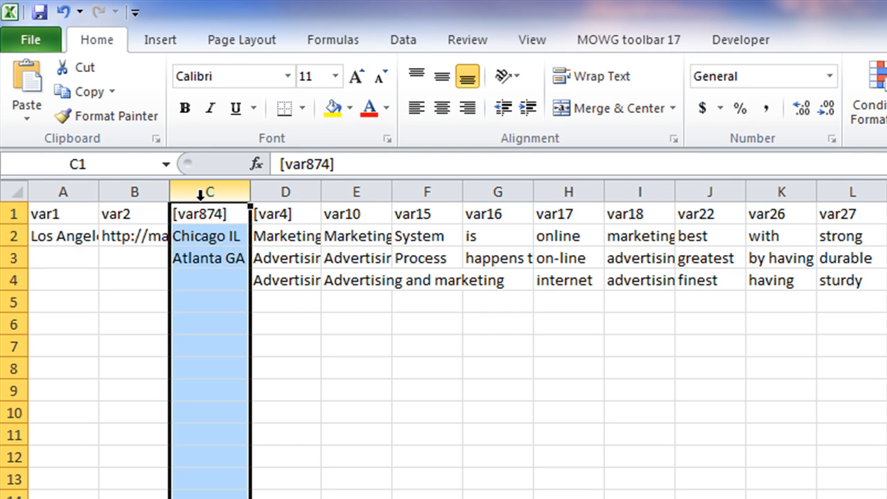
click(544, 434)
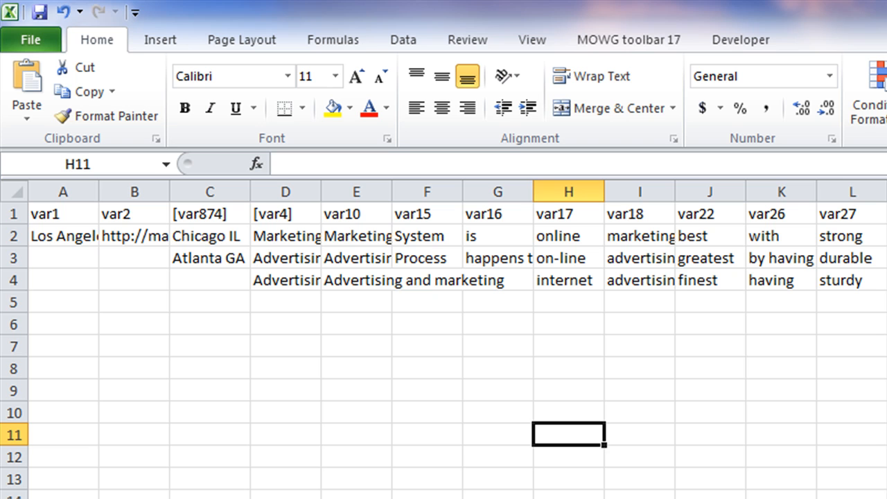
drag(68, 236, 65, 436)
drag(135, 235, 122, 408)
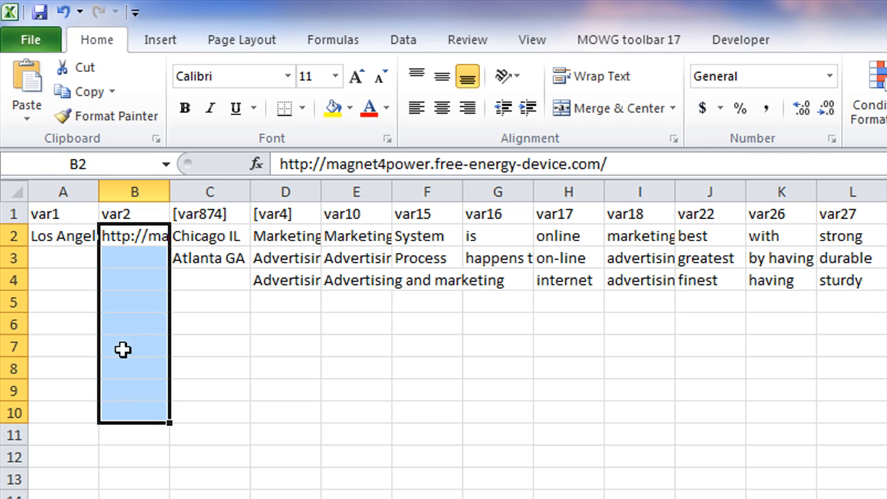
drag(81, 236, 118, 236)
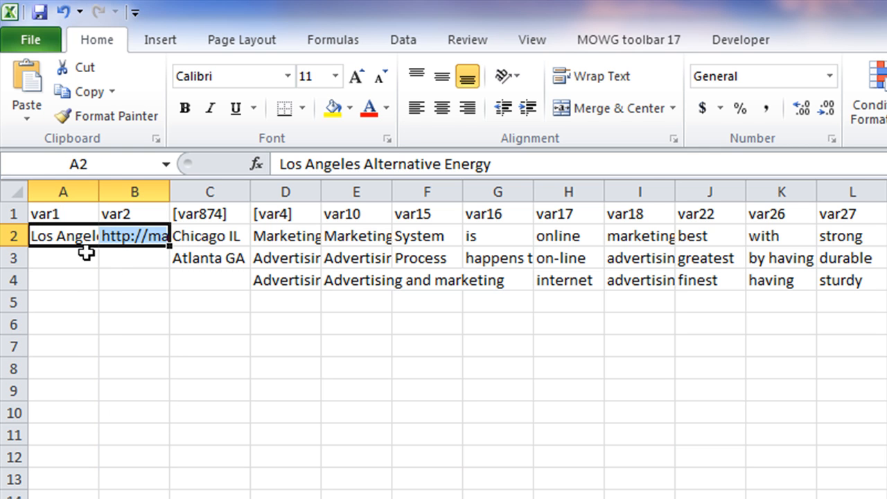
drag(77, 255, 117, 277)
drag(73, 305, 148, 304)
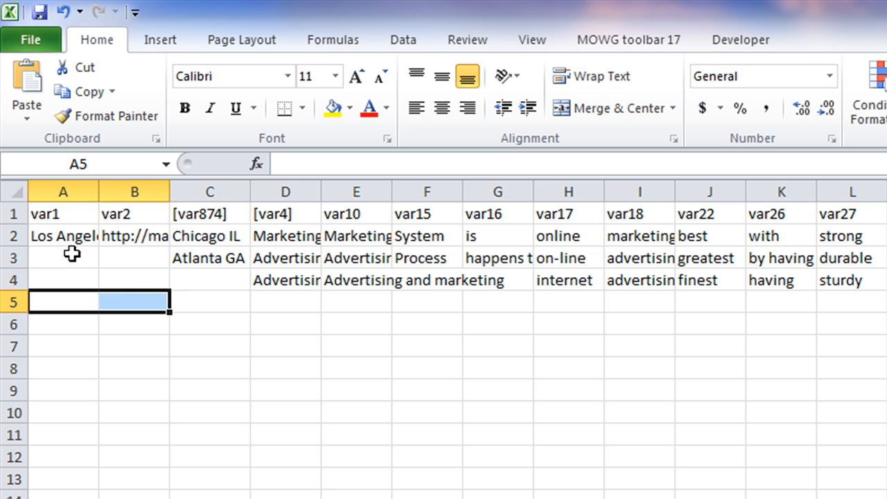
Enclose the header in cell A1 in square brackets so that it reads [var1]
click(71, 212)
key(F2)
text(])
key(Left)
key(Left)
key(Left)
key(Left)
key(Left)
text([)
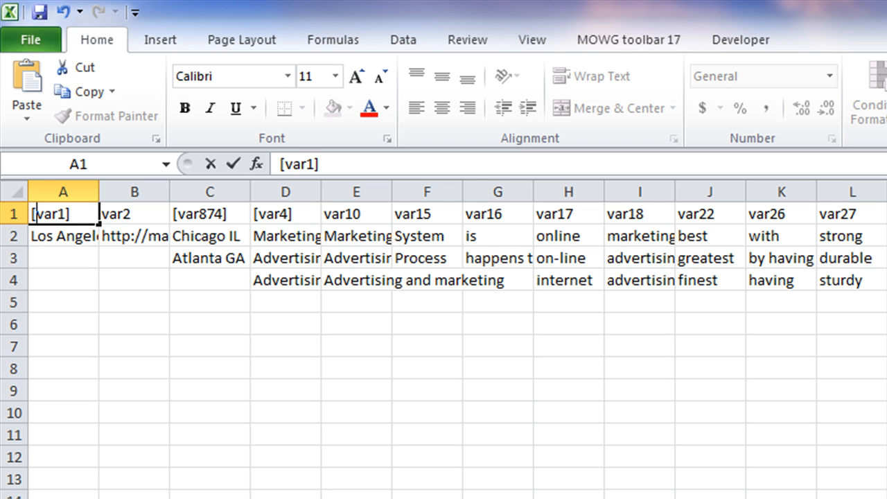
Enclose the header in cell B1 in square brackets so that it reads [var2]
click(135, 215)
key(F2)
text(])
key(Left)
key(Left)
key(Left)
key(Left)
key(Left)
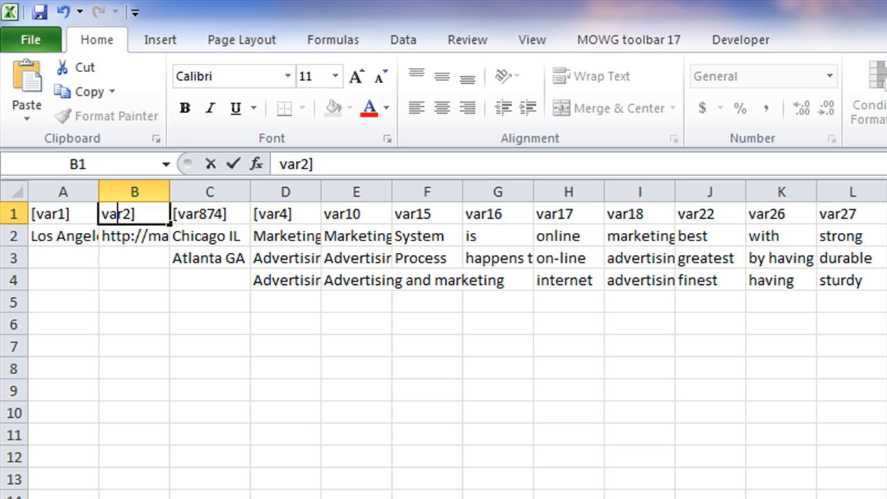
text([)
click(611, 492)
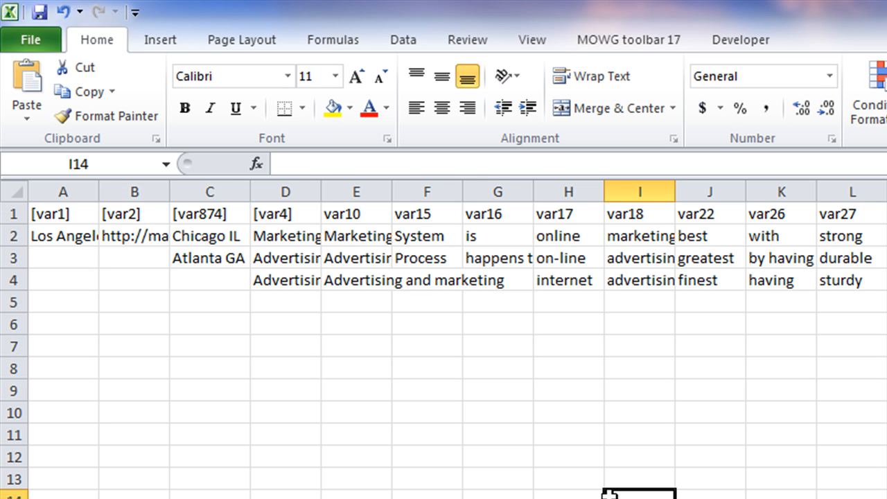
Extend the address in cell B2 with the page name some-page.html
click(156, 239)
click(647, 164)
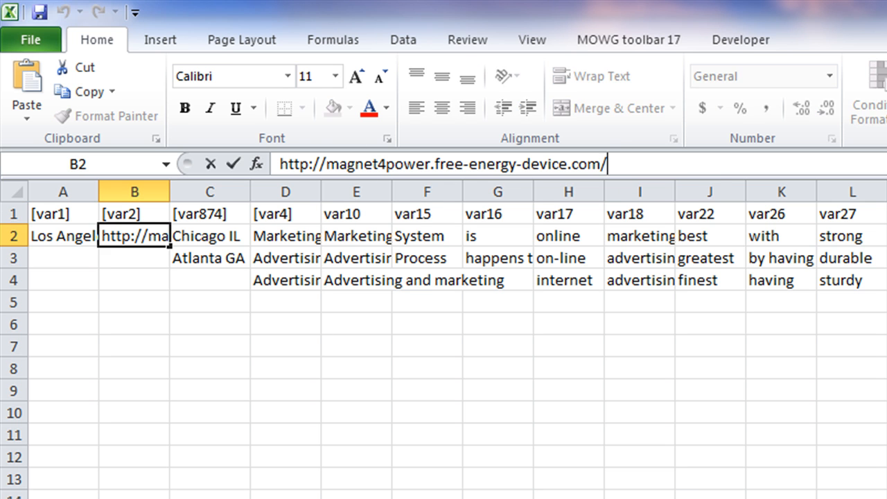
text(some-)
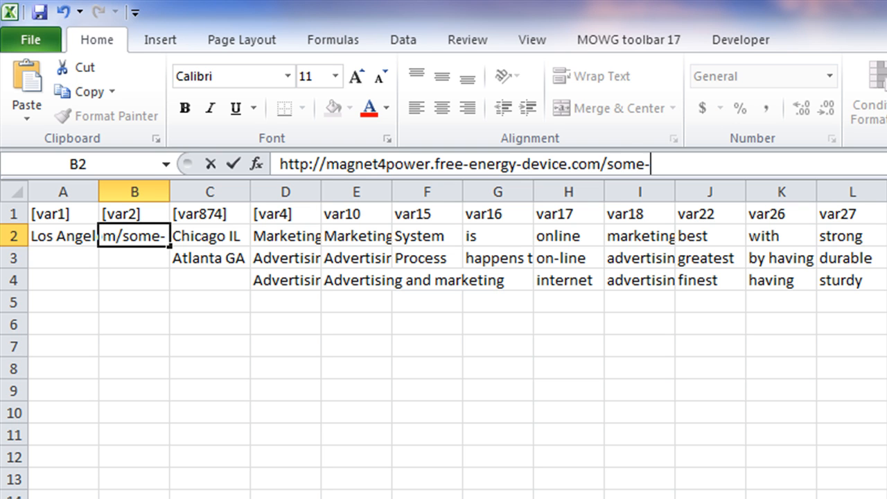
text(page.html)
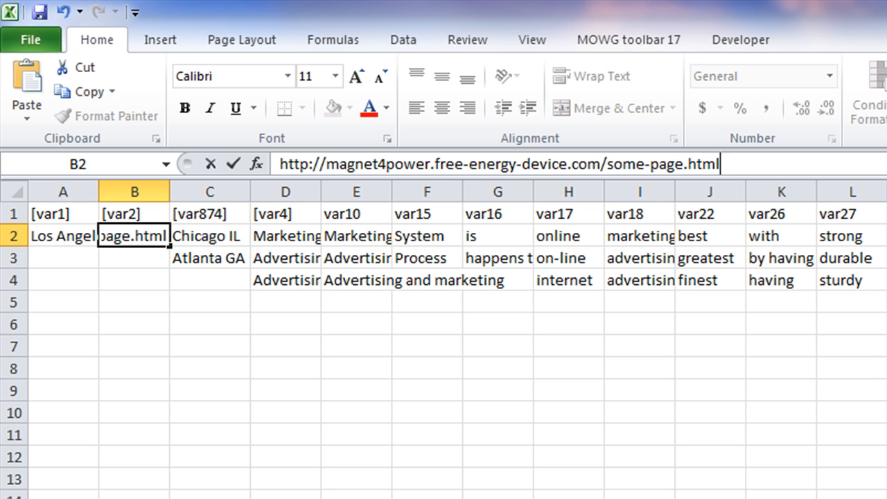
key(BackSpace)
key(BackSpace)
key(BackSpace)
key(BackSpace)
key(BackSpace)
key(BackSpace)
key(BackSpace)
key(BackSpace)
key(BackSpace)
key(BackSpace)
key(BackSpace)
key(BackSpace)
key(BackSpace)
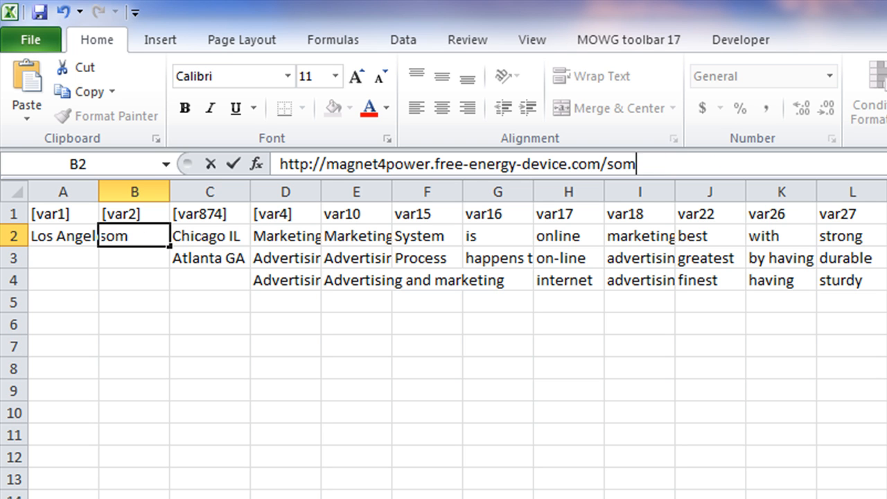
key(BackSpace)
key(BackSpace)
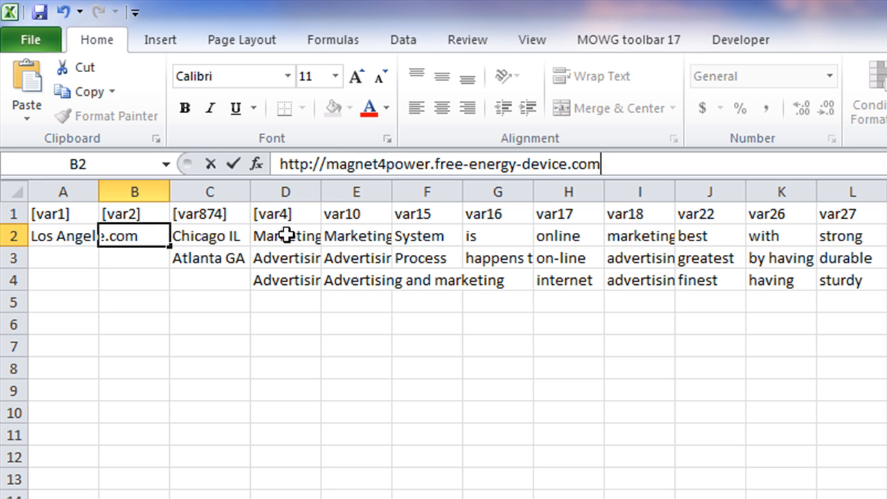
drag(323, 164, 280, 164)
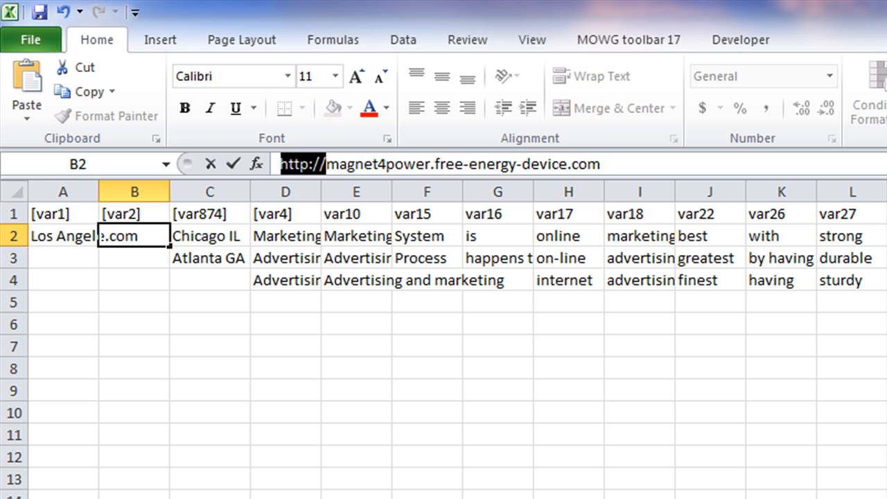
key(BackSpace)
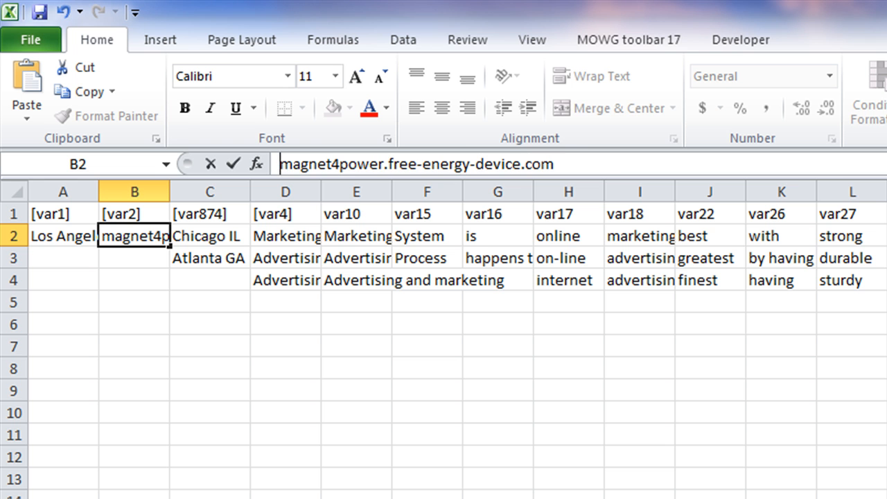
click(236, 164)
click(427, 426)
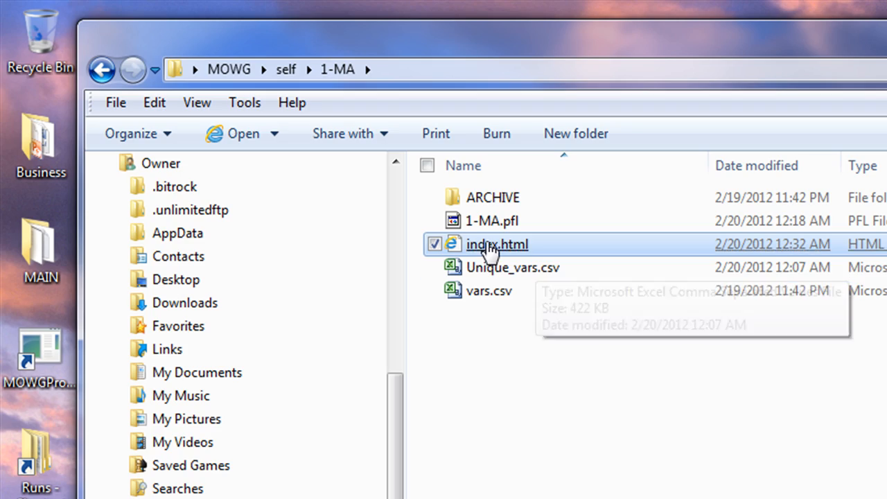
right_click(488, 244)
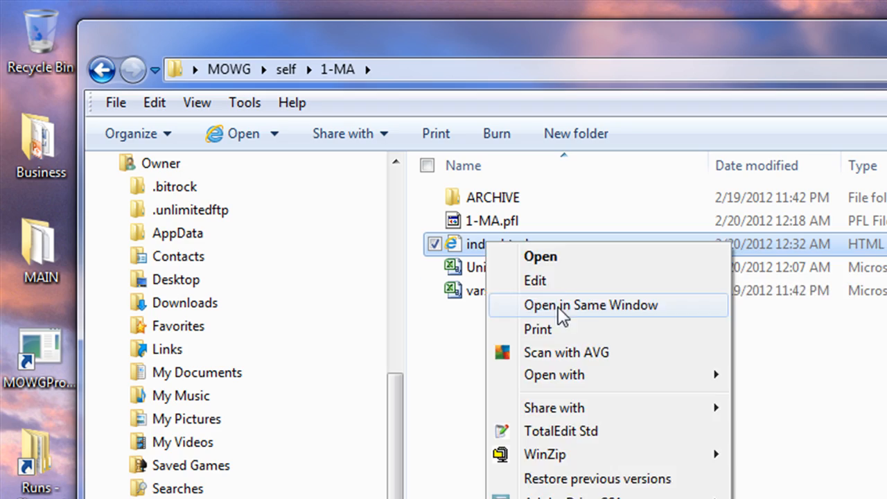
click(548, 281)
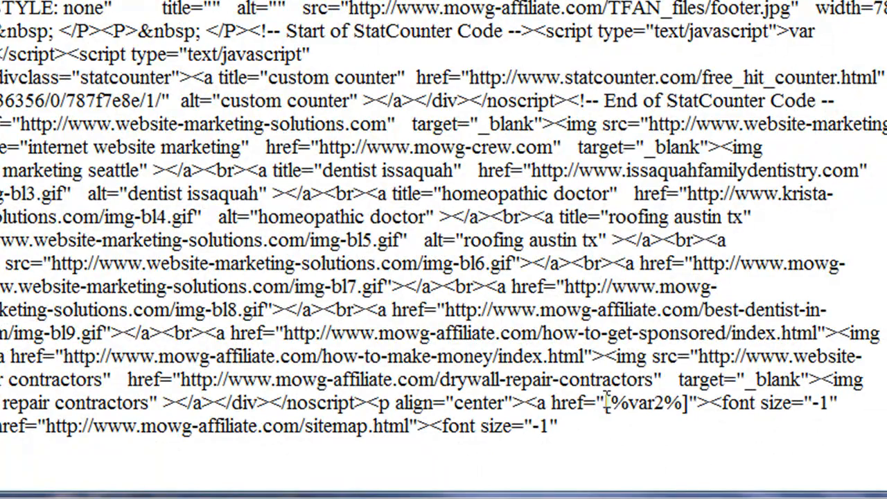
text(http://)
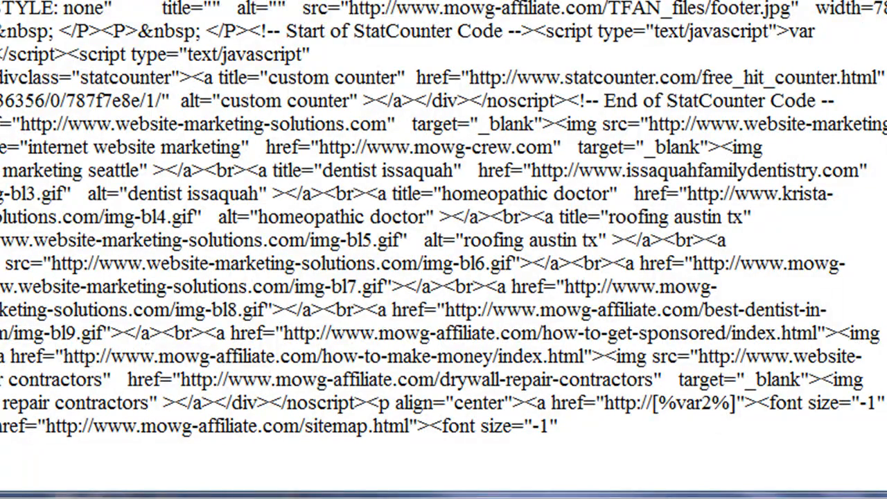
key(alt+F4)
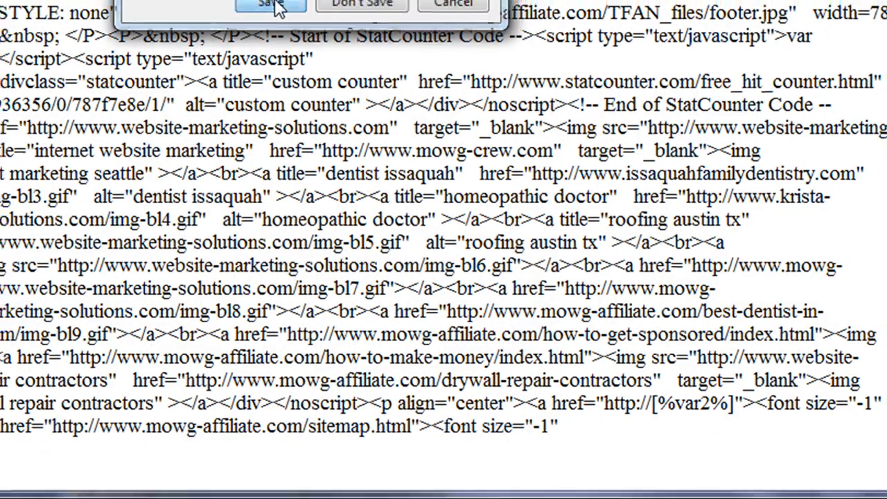
click(272, 2)
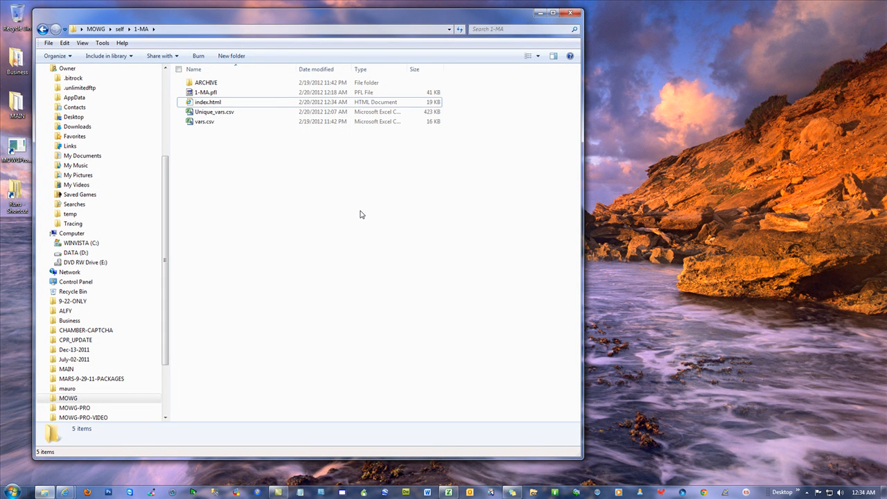
Load the 1-MA.pfl profile in MOWG Professional, turn off uploading to the FTP server and proceed to the data processing stage
click(206, 92)
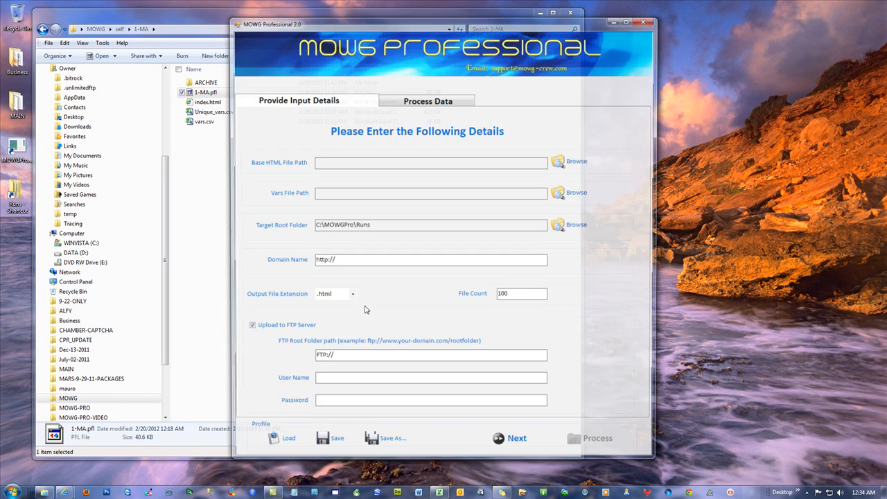
click(285, 444)
double_click(358, 113)
click(249, 328)
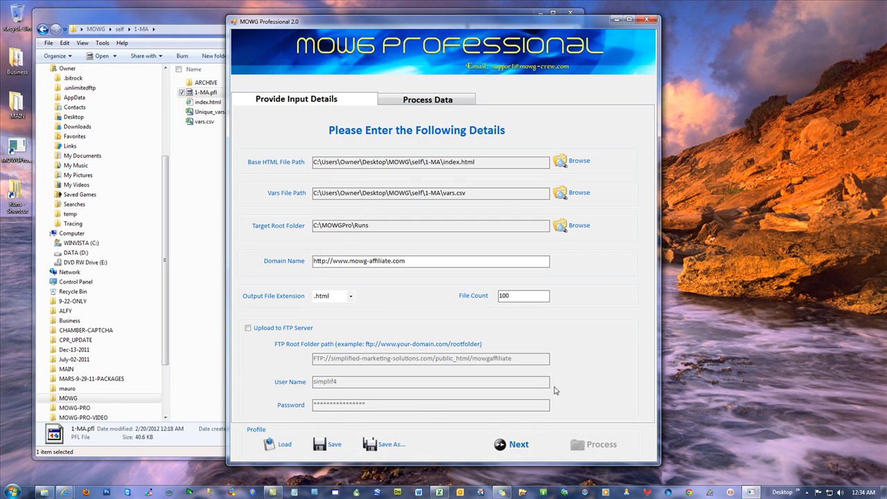
click(515, 445)
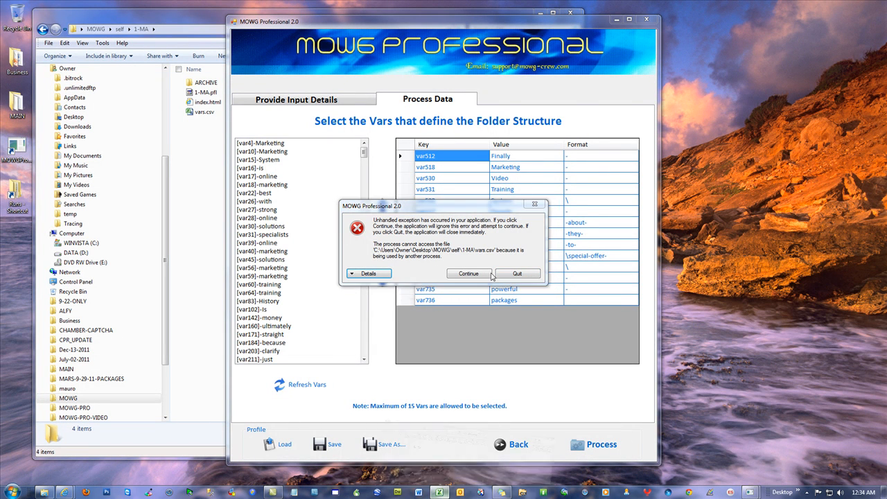
Close vars.csv in Excel and quit MOWG Professional without saving the profile
click(440, 492)
click(877, 5)
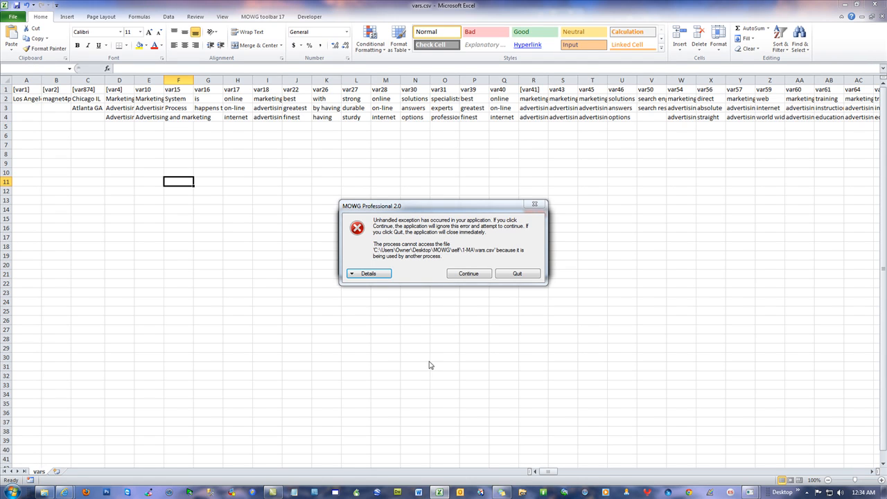
click(522, 275)
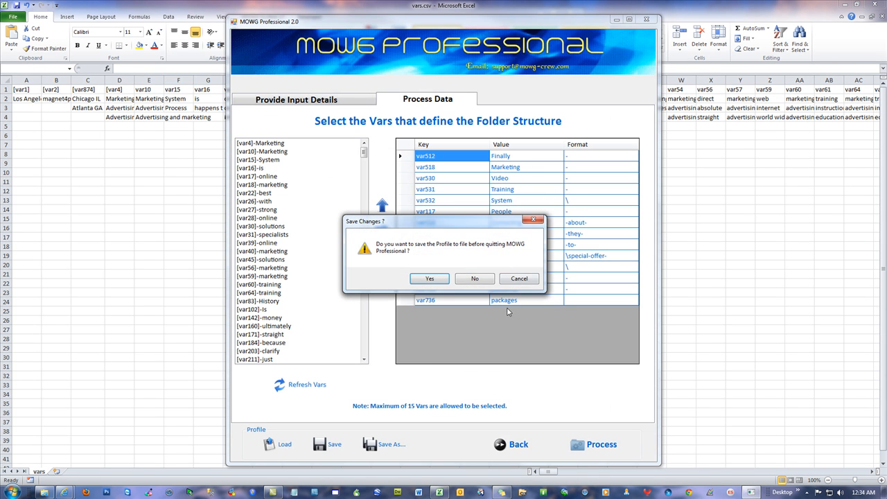
click(486, 283)
click(451, 266)
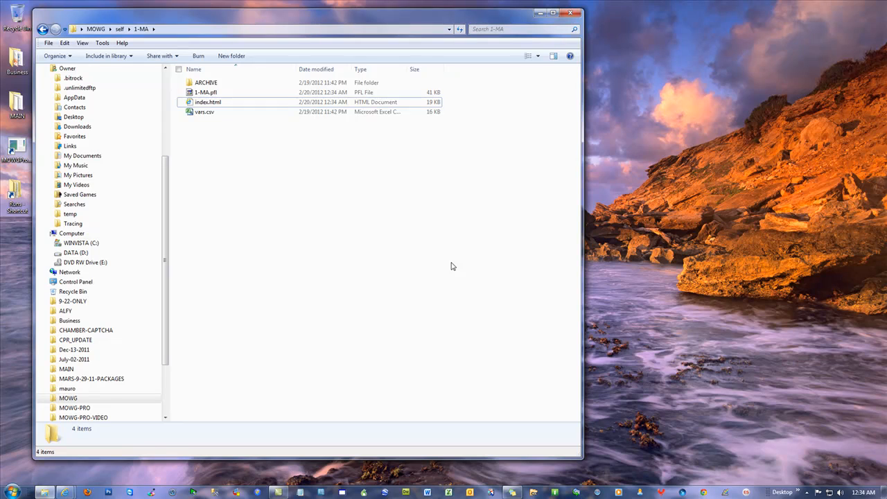
Open vars.csv from the 1-MA folder and insert three blank columns in front of the var4 column
double_click(203, 111)
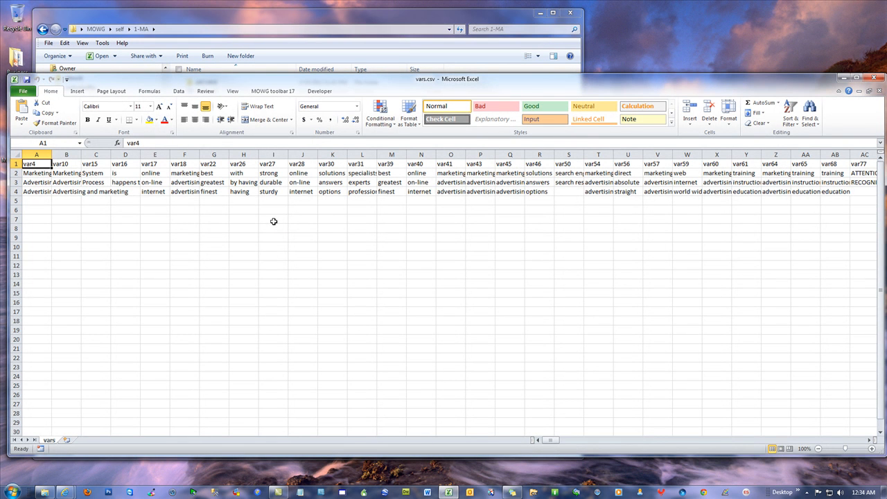
click(220, 235)
click(36, 154)
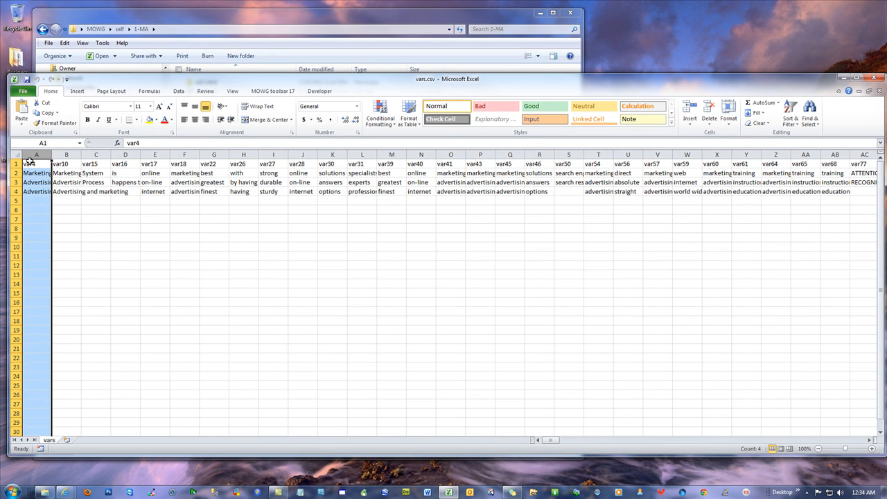
drag(30, 152, 109, 154)
right_click(76, 230)
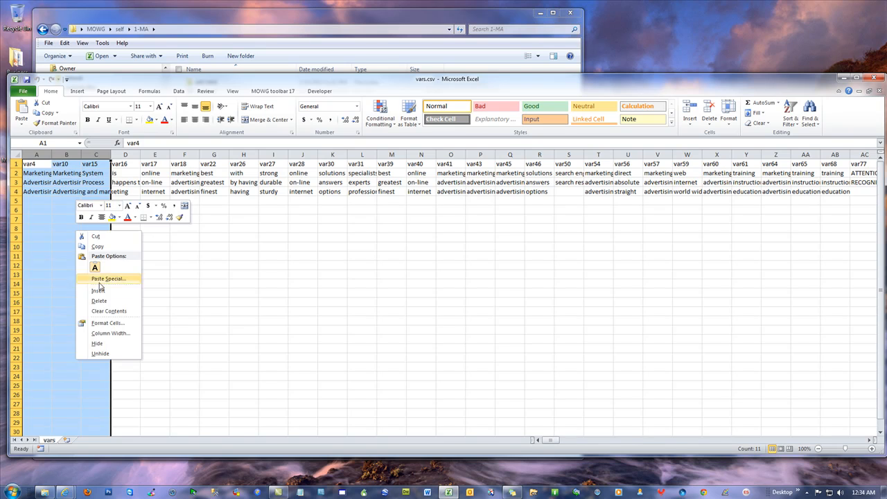
click(98, 291)
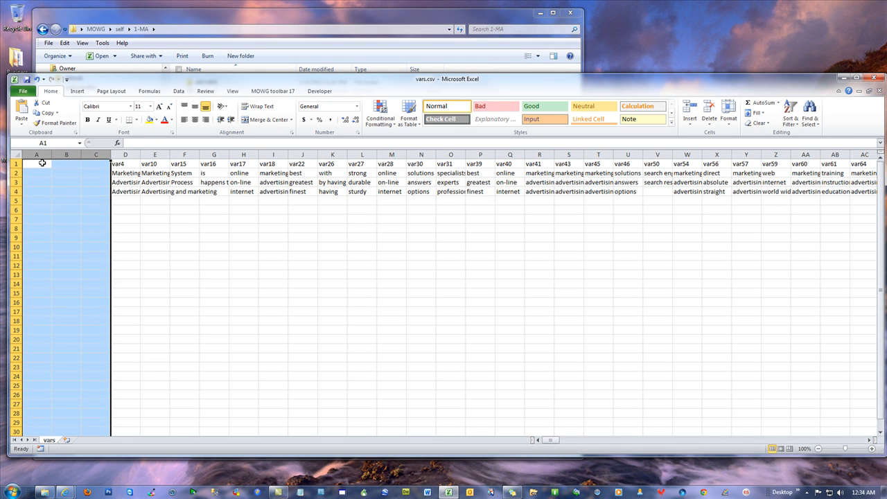
Enter the headers var1 in cell A1 and var2 in cell B1
click(42, 163)
text(var1)
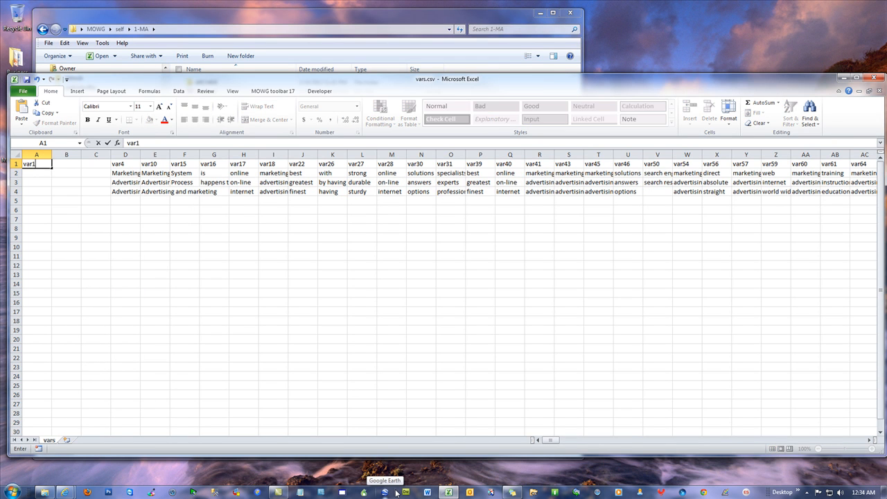
key(Tab)
text(var2)
key(Return)
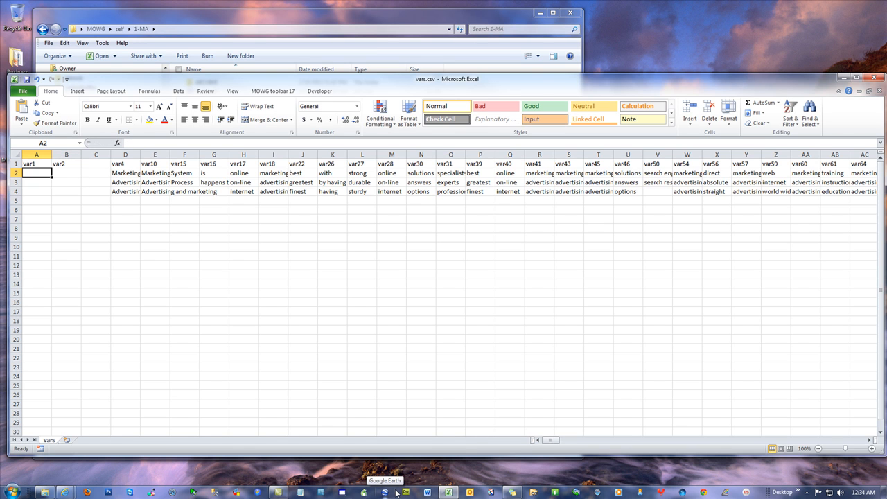
Enter los angeles alternative energy in cell A2 and some-website.com in cell B2
text(los angeles alternative energy)
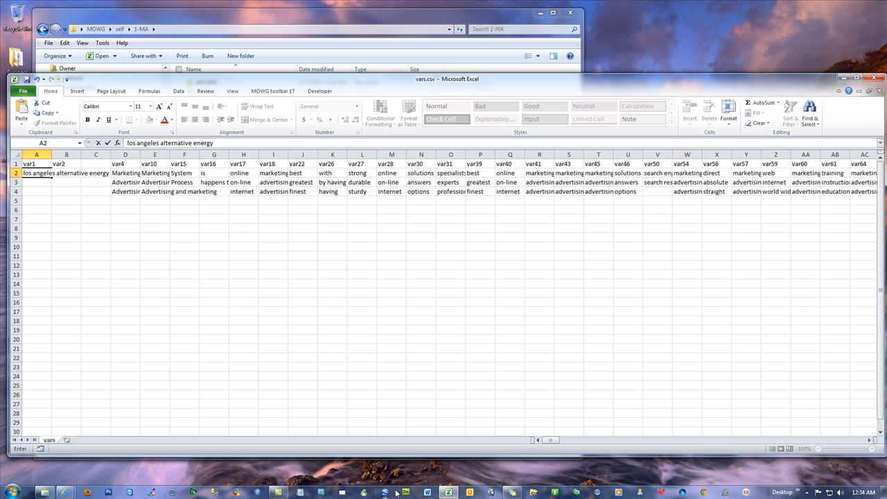
key(Tab)
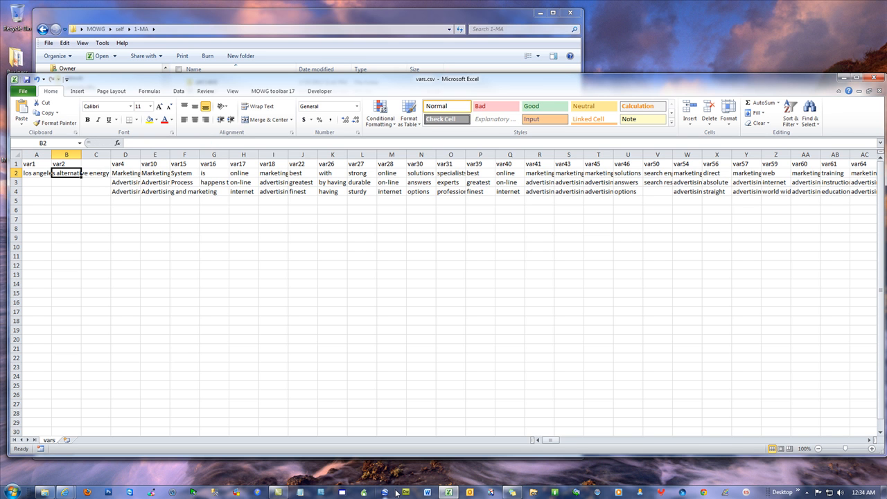
text(some-website.com)
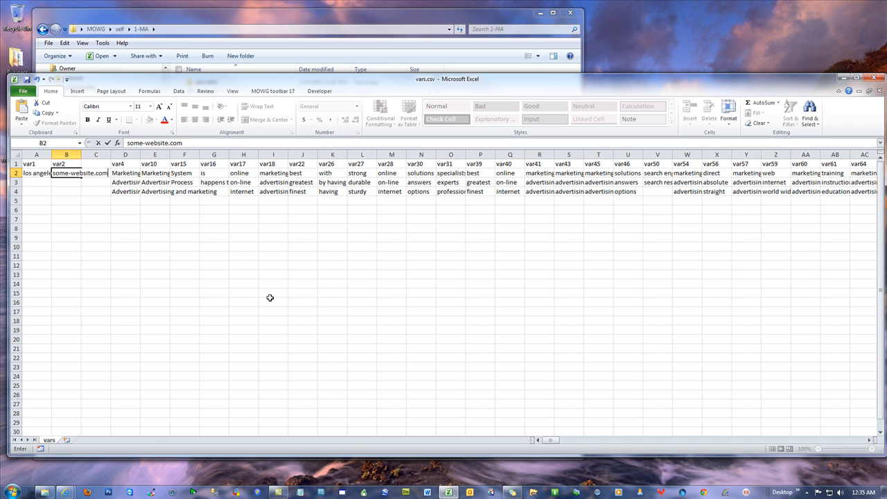
click(269, 296)
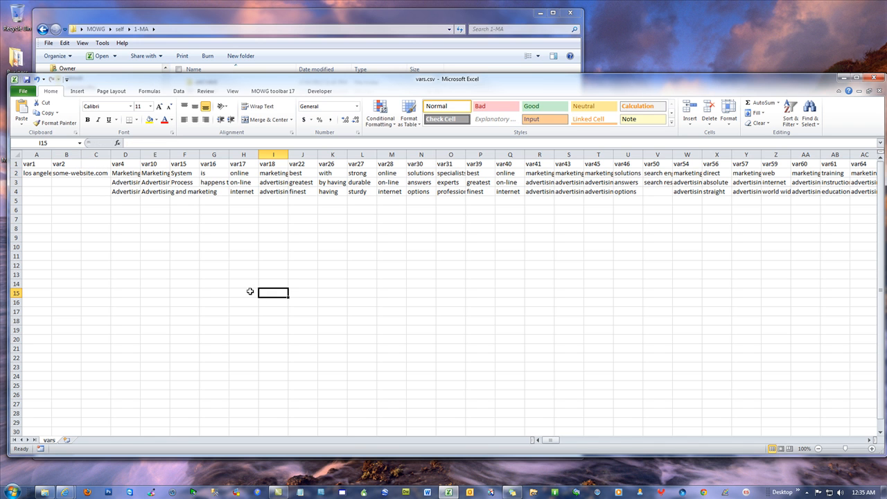
click(71, 173)
Enter var876 as the header in cell C1 and correct it to var874
click(95, 161)
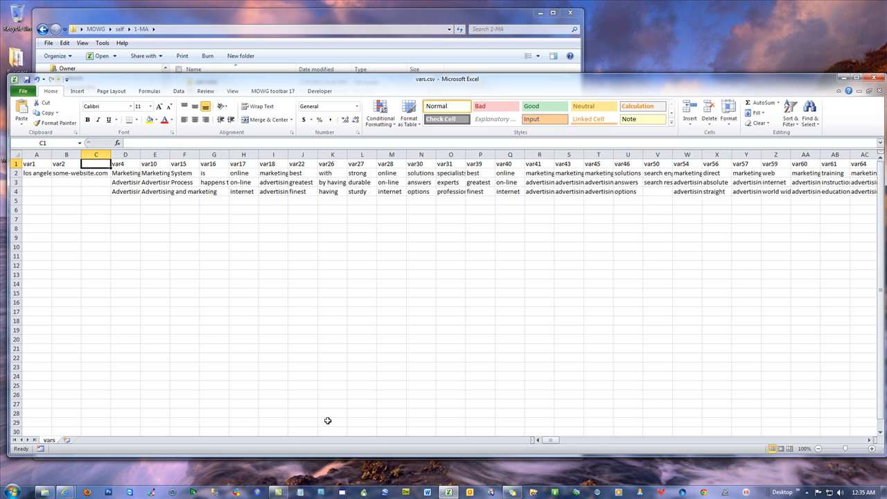
text(var876)
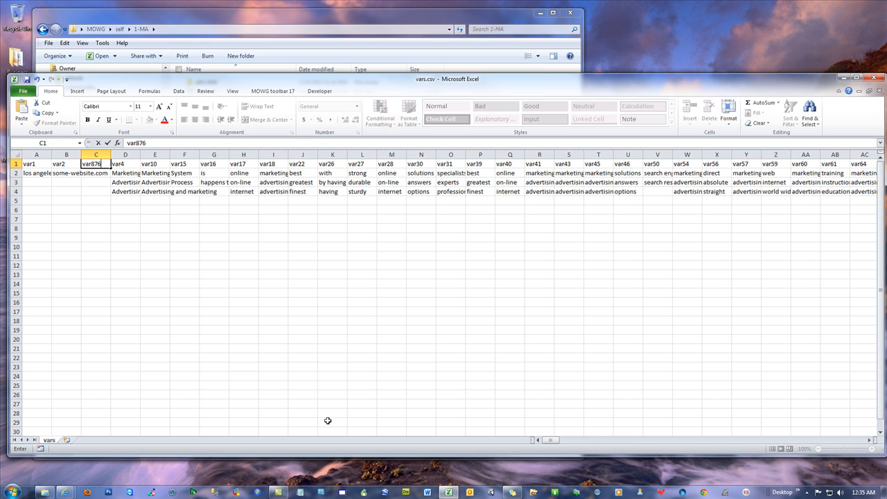
key(Return)
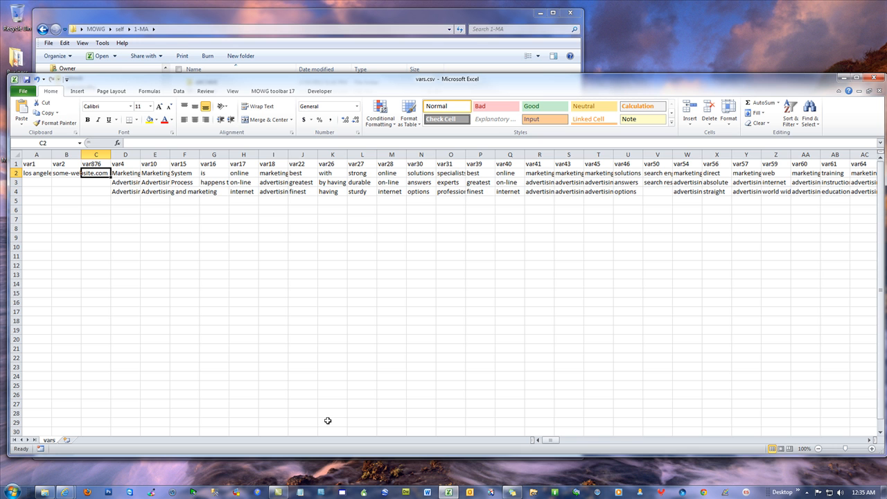
double_click(107, 164)
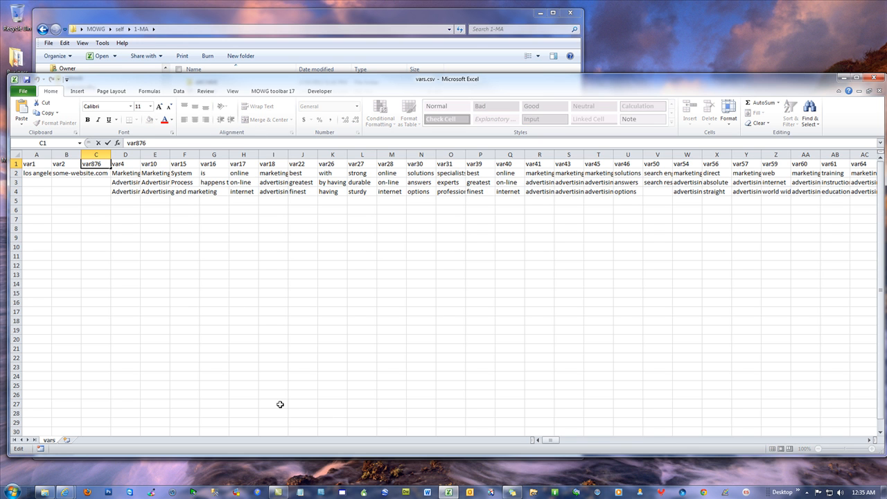
click(236, 376)
Move the spreadsheet window aside, open index.html for editing to check the variable number in its title, and close it again
drag(211, 79, 880, 116)
right_click(208, 103)
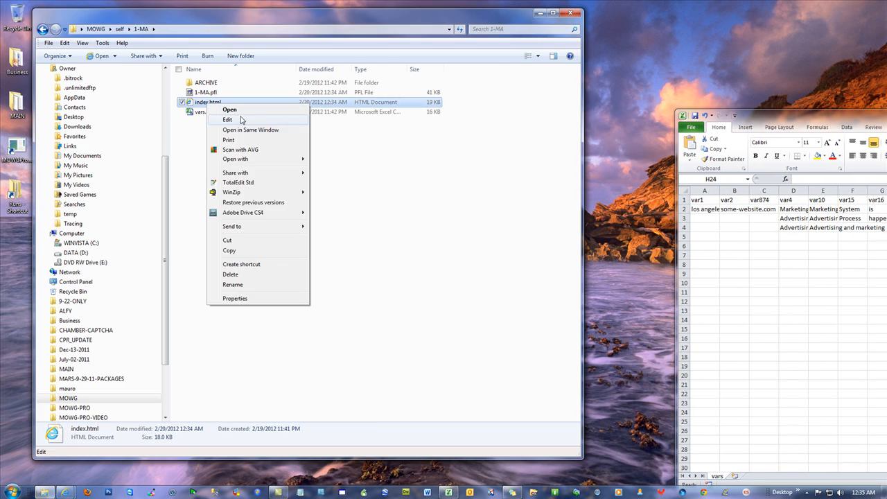
click(241, 121)
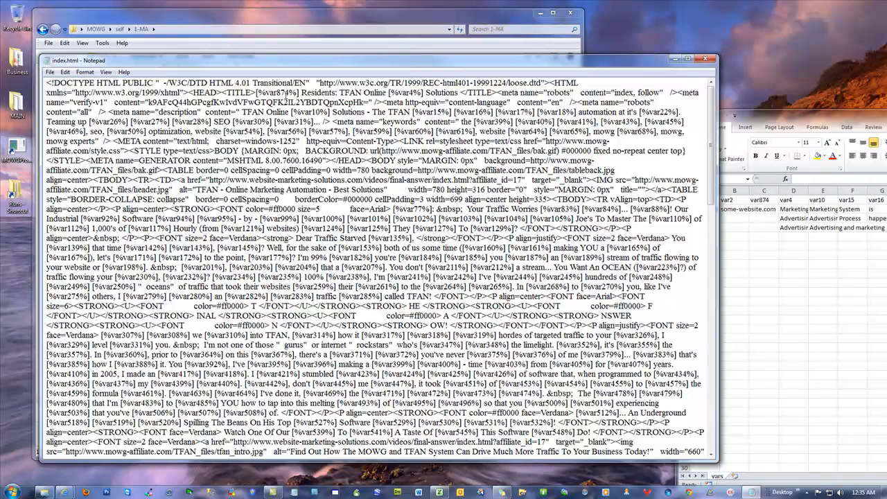
click(706, 59)
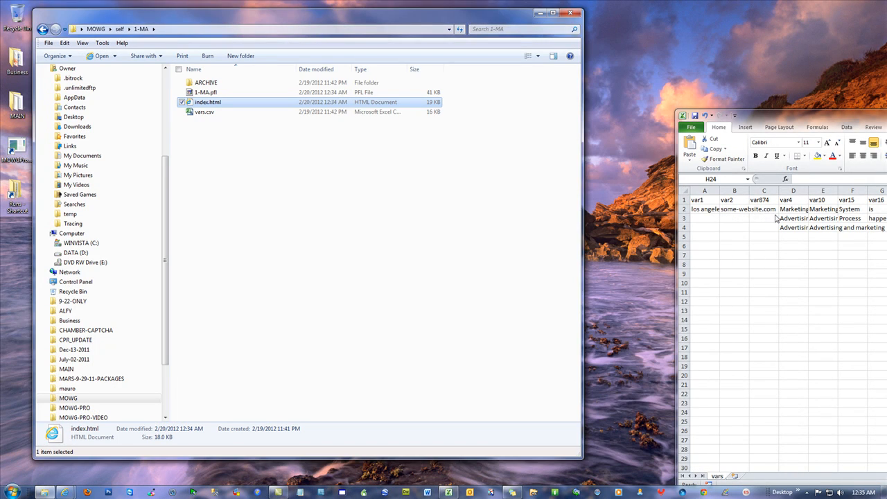
Enter the var874 values Chicago, IL in cell C2 and Atlanta, GA in cell C3
click(765, 208)
click(764, 209)
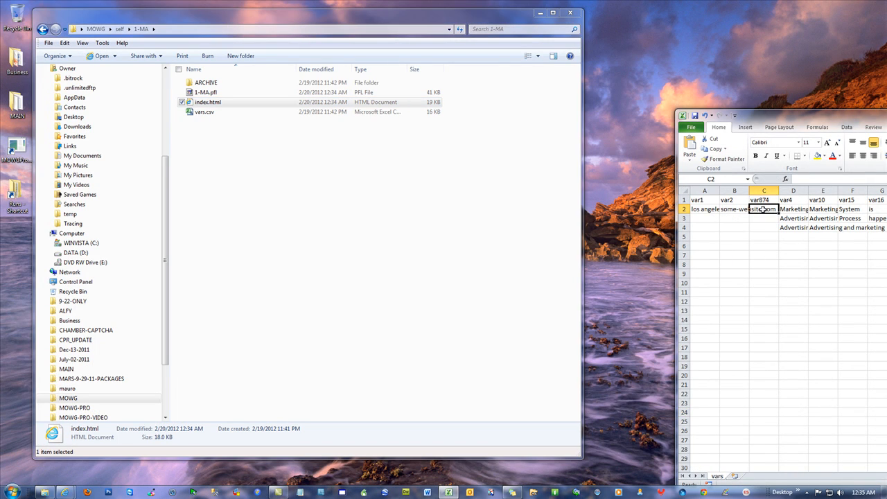
text(Chicago,)
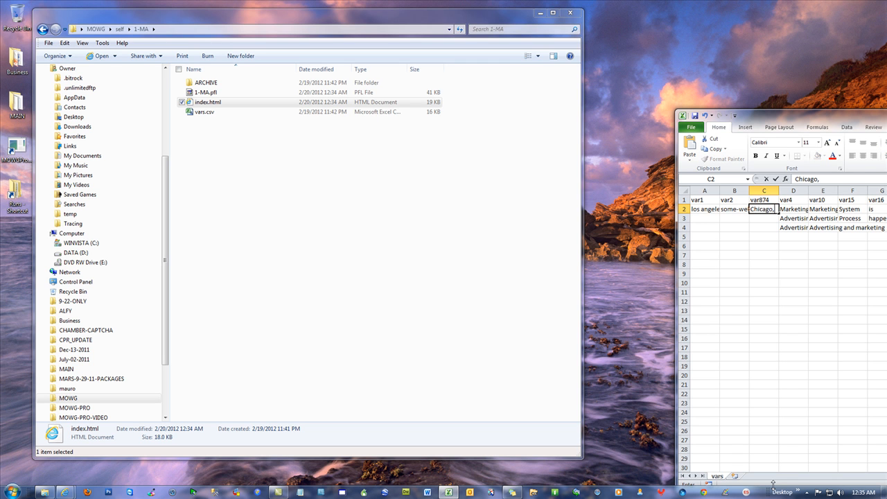
text( IL)
key(Return)
text(At)
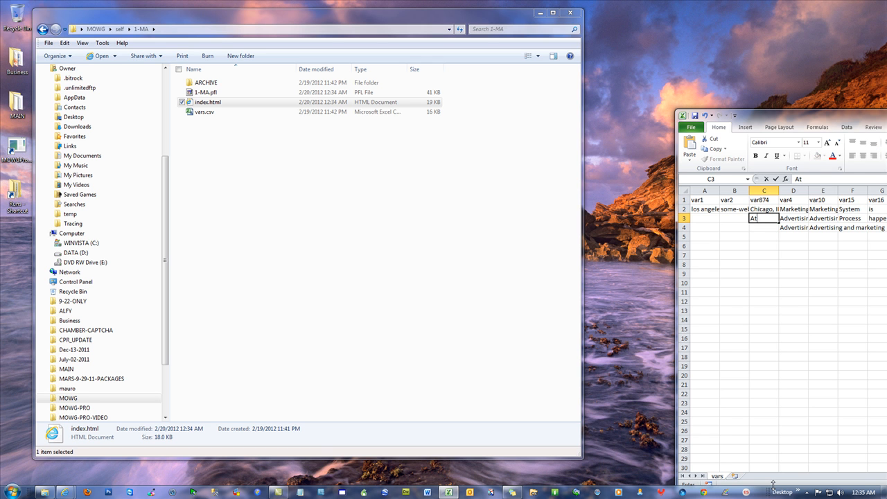
text(lanta, GA)
click(801, 298)
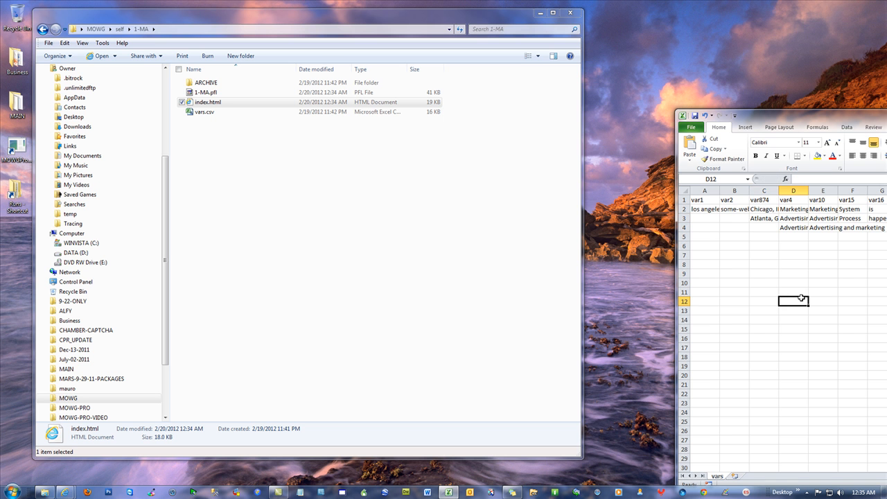
Move the spreadsheet window back into full view and save vars.csv, keeping the CSV format
drag(796, 123, 136, 81)
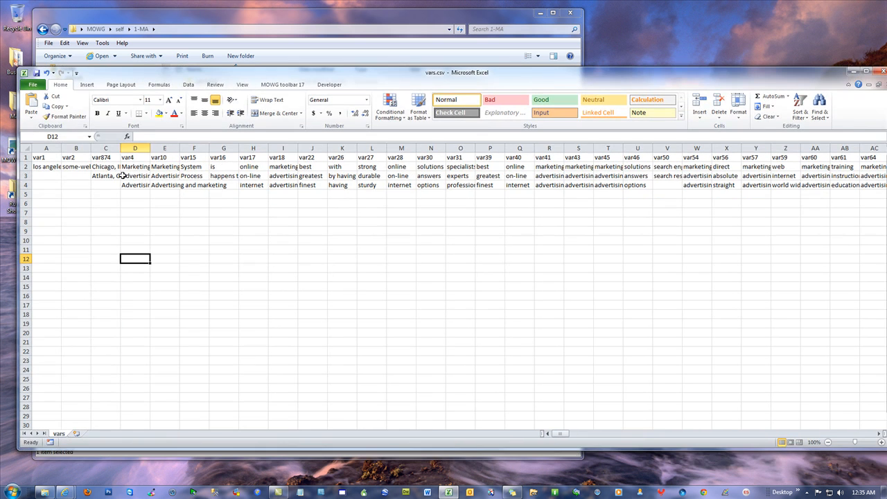
click(36, 73)
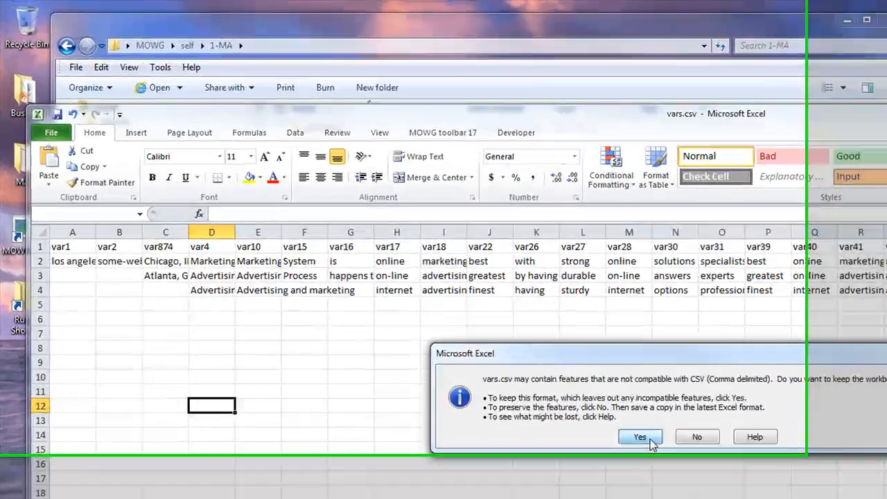
click(408, 275)
Examine the var1 and var2 columns, going over their headers, the values in row 2 and the empty cells below
drag(75, 287, 71, 451)
drag(126, 284, 140, 447)
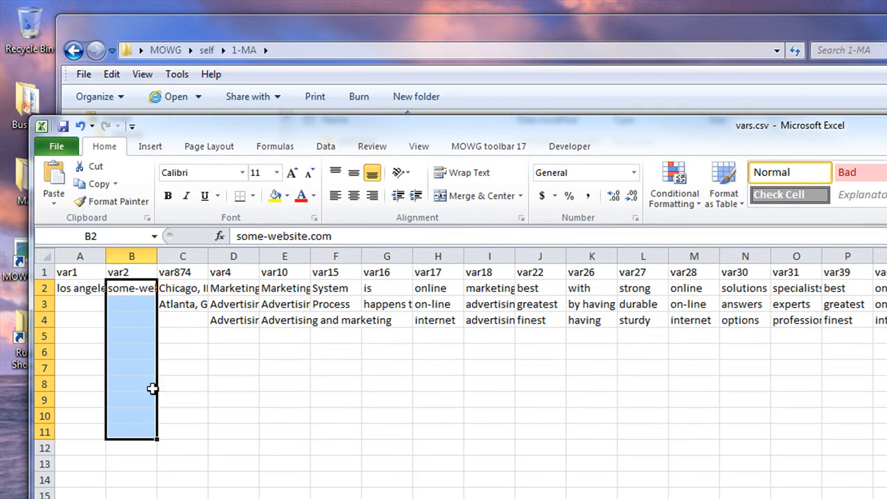
click(89, 291)
click(135, 289)
click(137, 271)
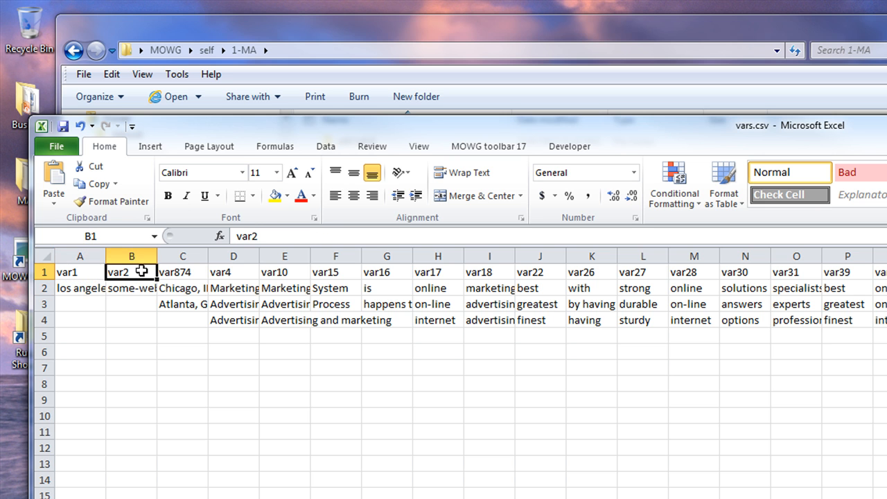
click(90, 273)
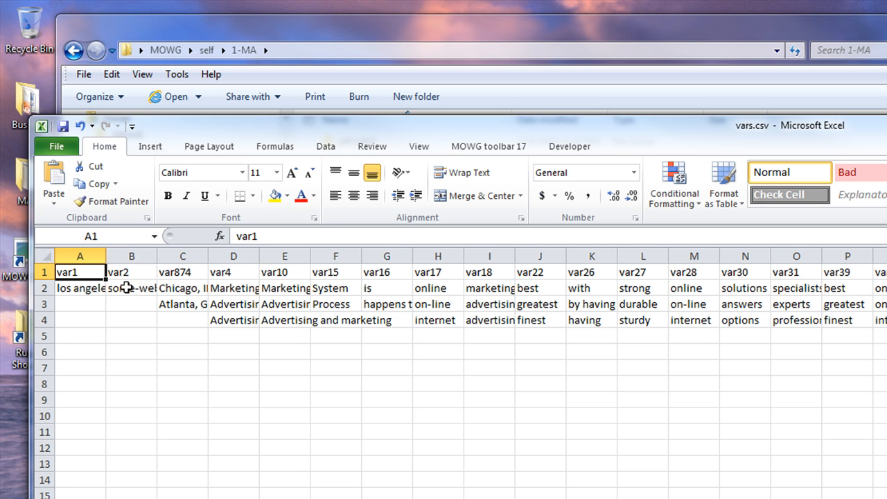
click(79, 290)
click(126, 288)
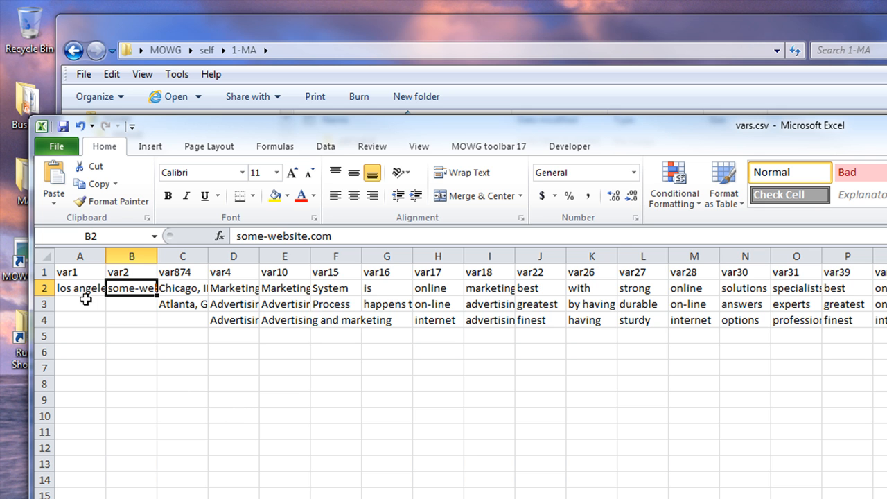
drag(83, 289, 127, 319)
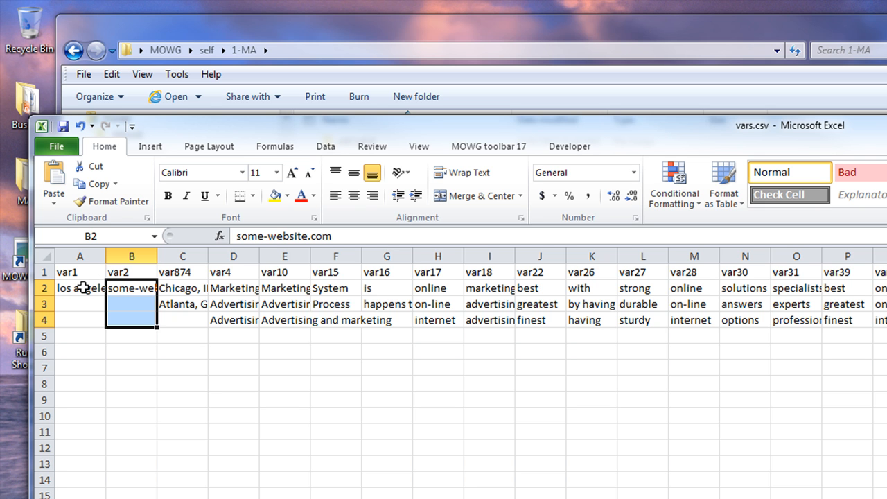
drag(81, 285, 75, 435)
click(126, 292)
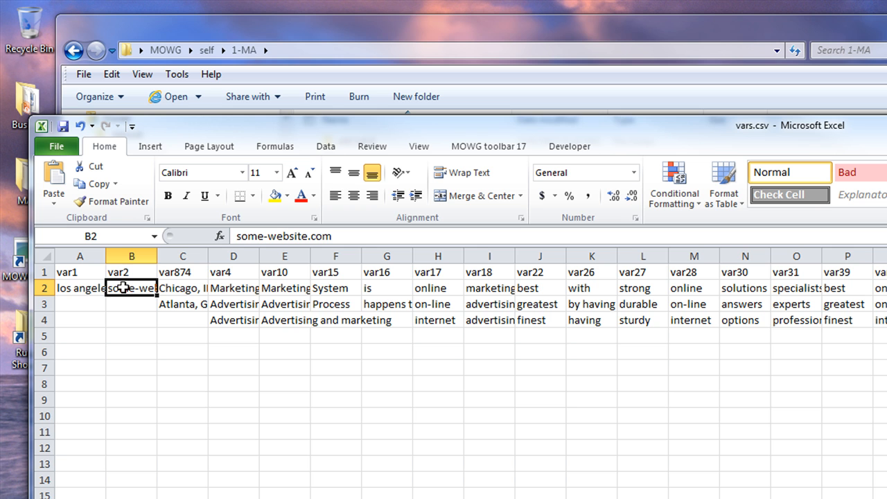
Go over where further var1 keywords and matching var2 website addresses would be entered below row 2
drag(85, 292, 85, 452)
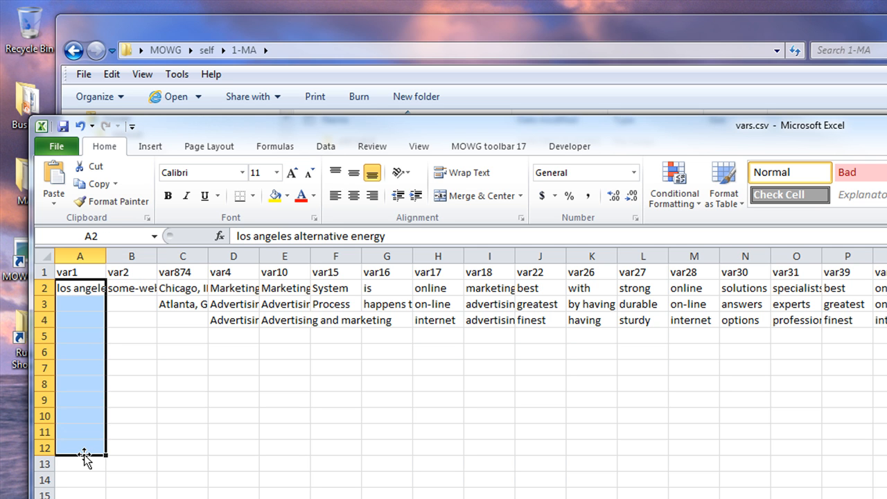
click(86, 272)
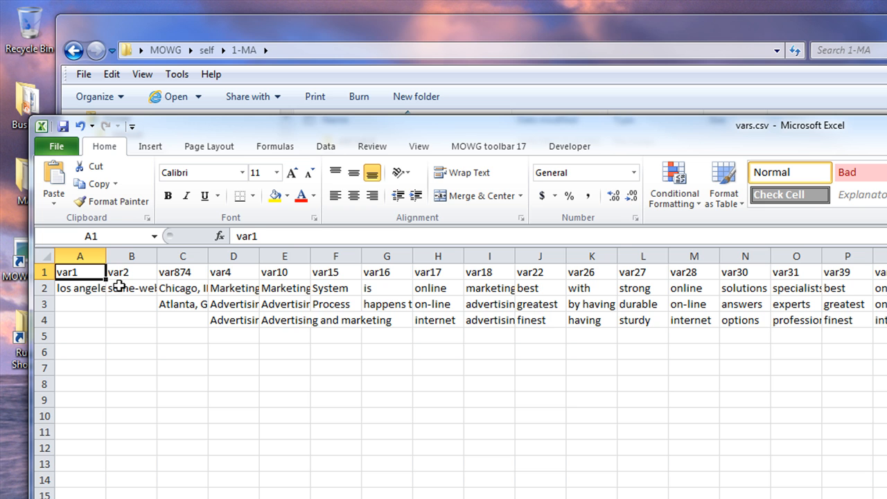
drag(97, 286, 114, 321)
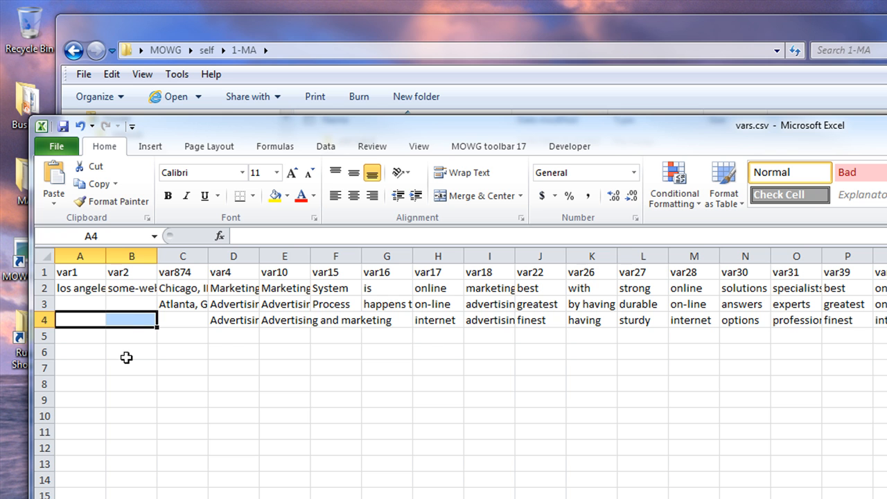
click(136, 291)
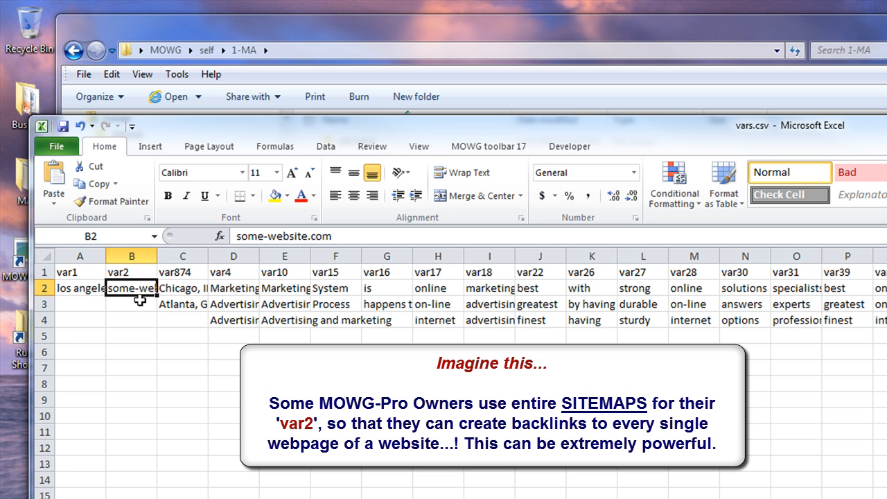
click(127, 305)
drag(95, 288, 111, 303)
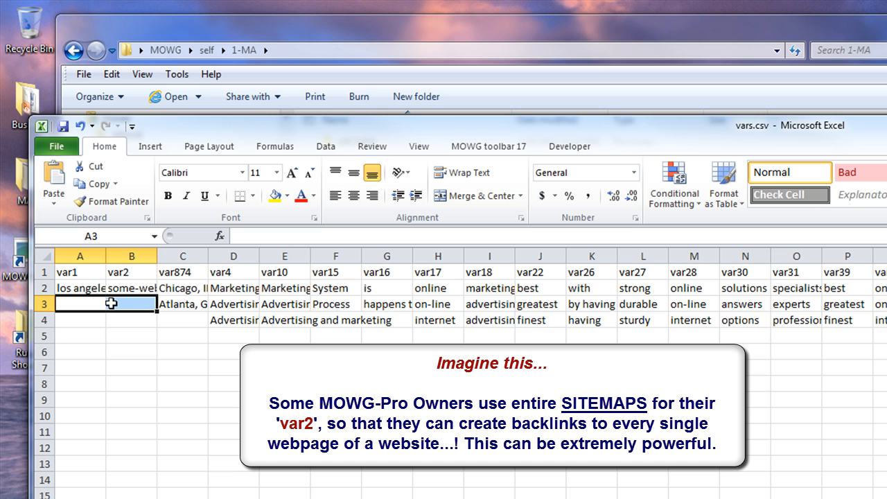
click(85, 321)
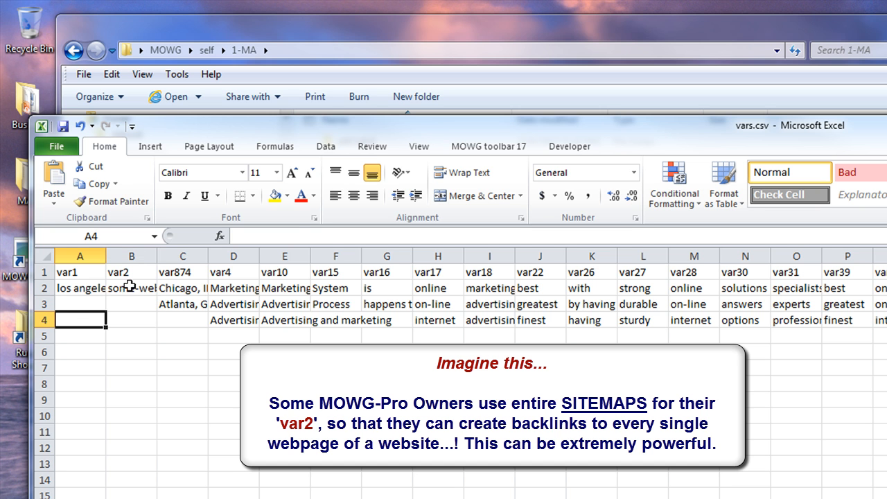
Copy the var2 value some-website.com from cell B2 into cell B4
click(130, 287)
right_click(129, 287)
click(142, 318)
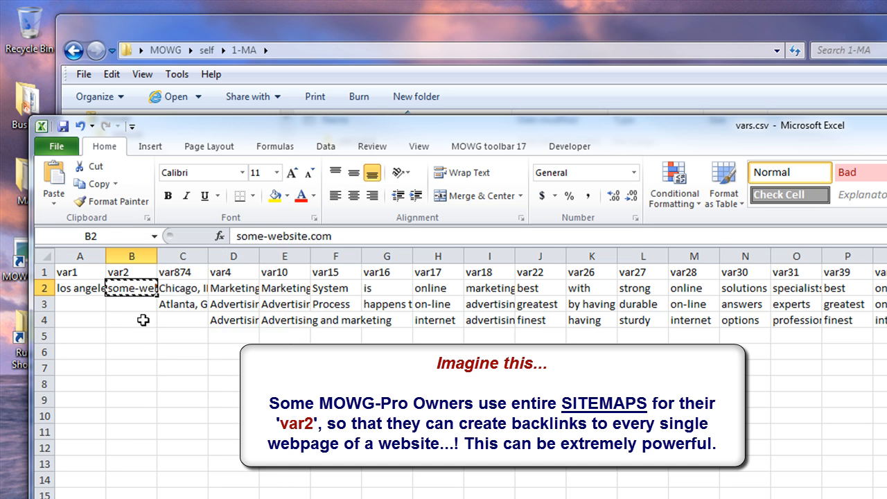
right_click(143, 320)
click(166, 385)
click(188, 411)
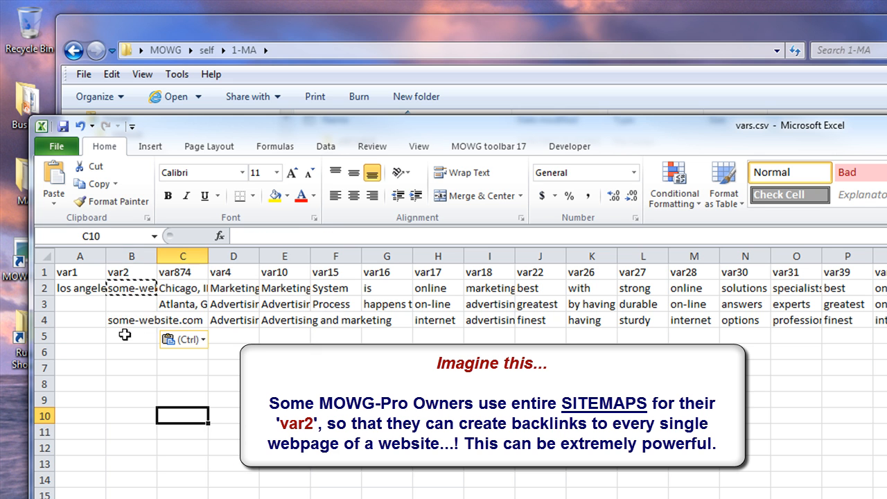
click(128, 321)
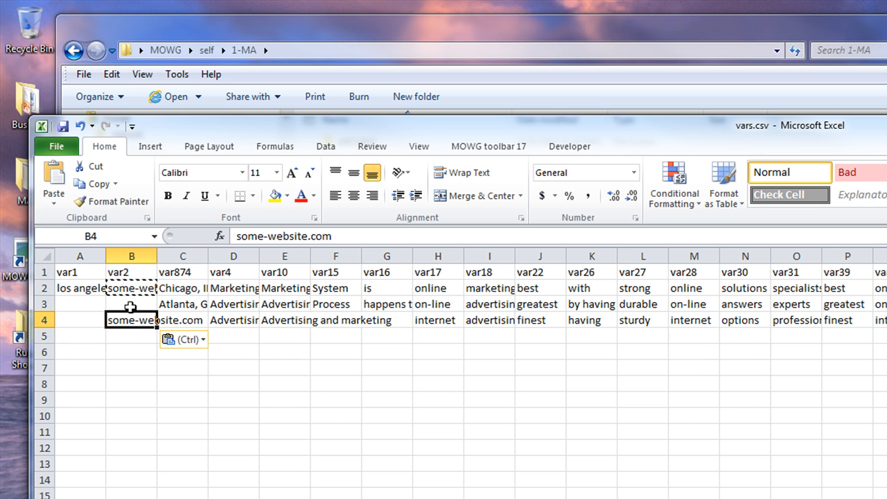
click(136, 368)
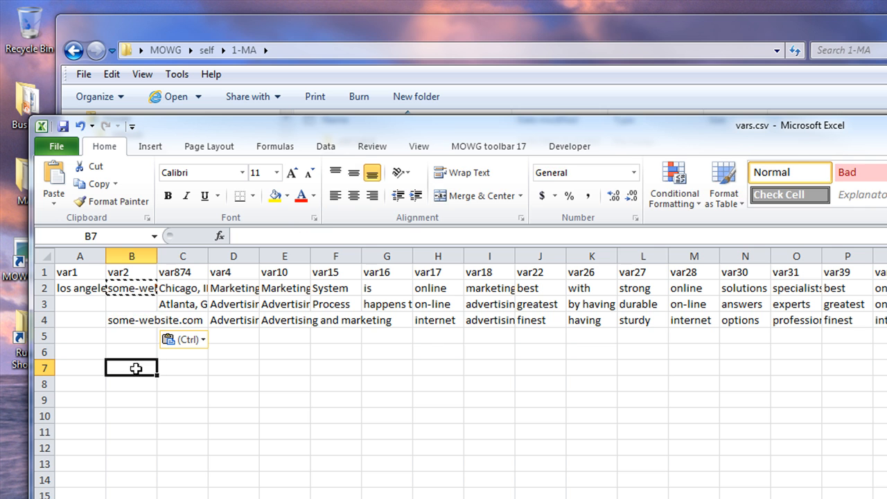
double_click(136, 368)
click(196, 451)
Delete cells A3:B4 in the var1 and var2 columns, shifting the cells below up
drag(93, 306, 124, 323)
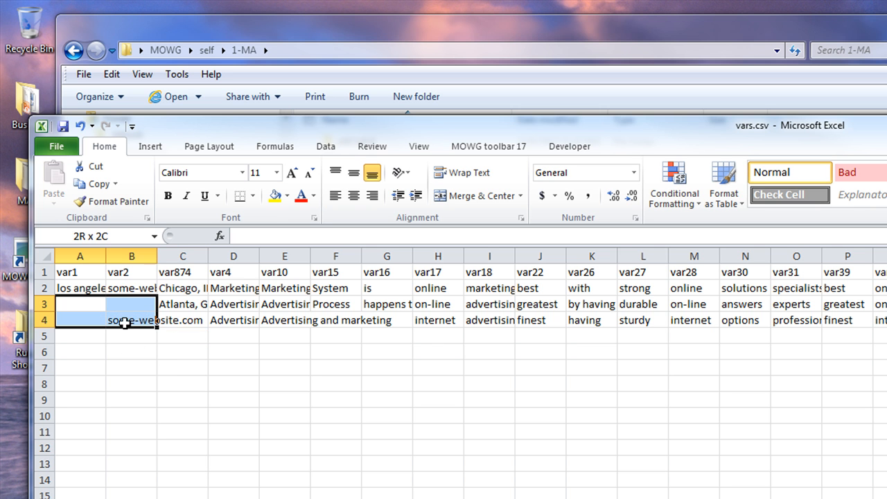
right_click(125, 322)
click(168, 436)
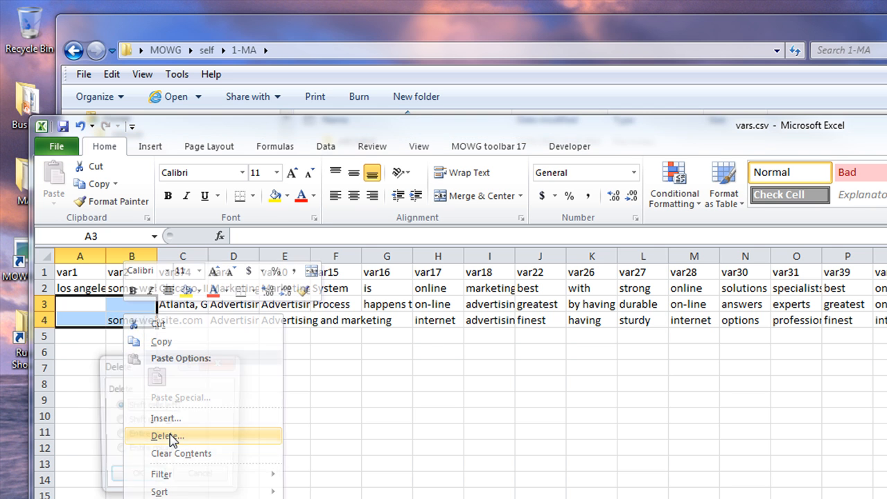
click(160, 421)
click(136, 477)
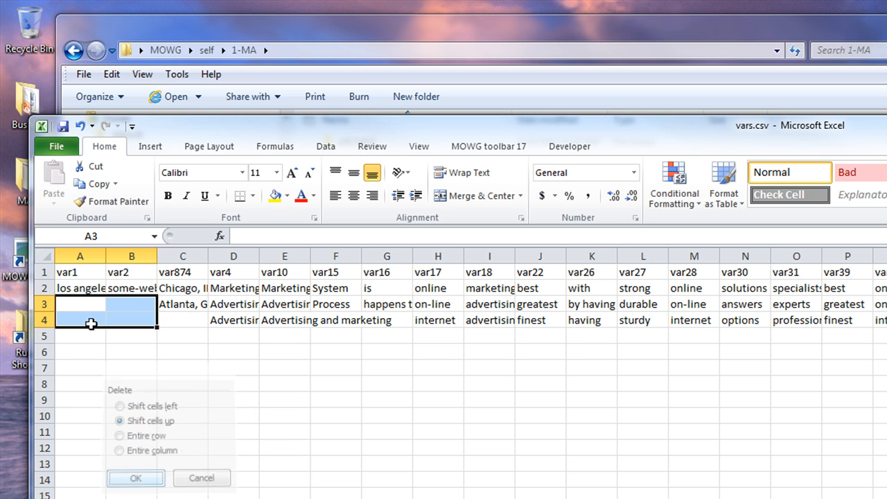
Save vars.csv, keeping the CSV format, and close the spreadsheet without saving it a second time
click(86, 289)
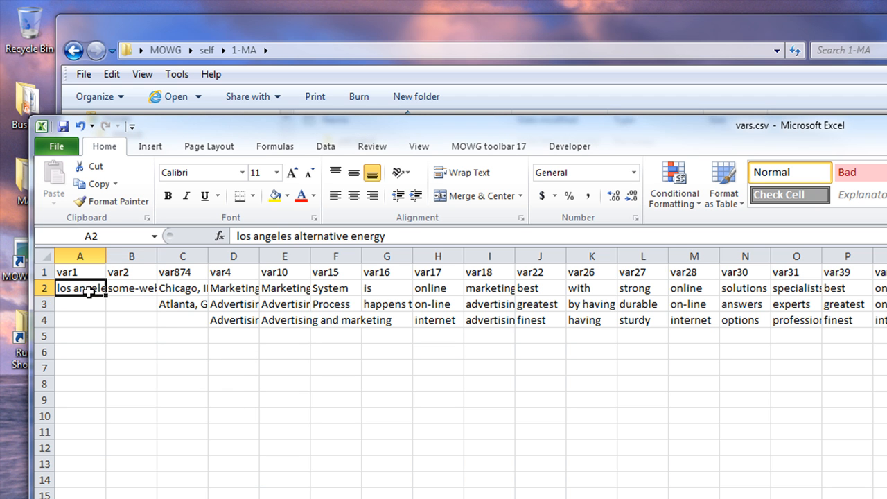
click(62, 127)
click(698, 479)
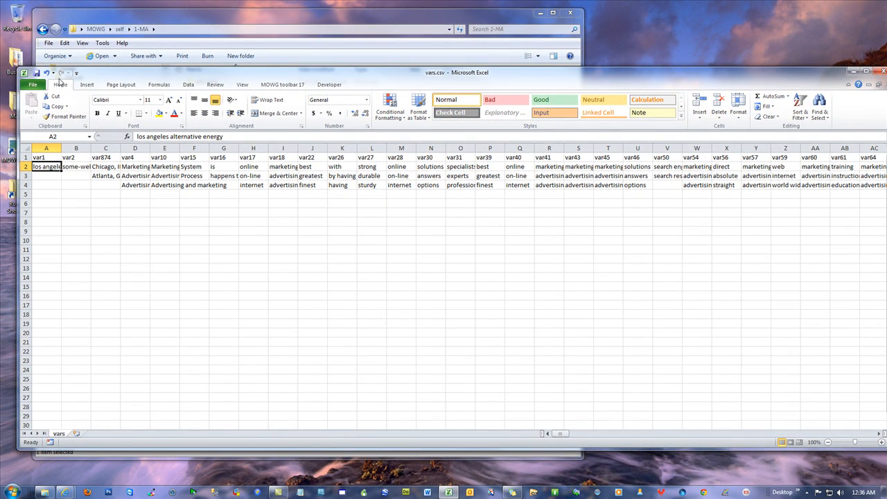
click(37, 73)
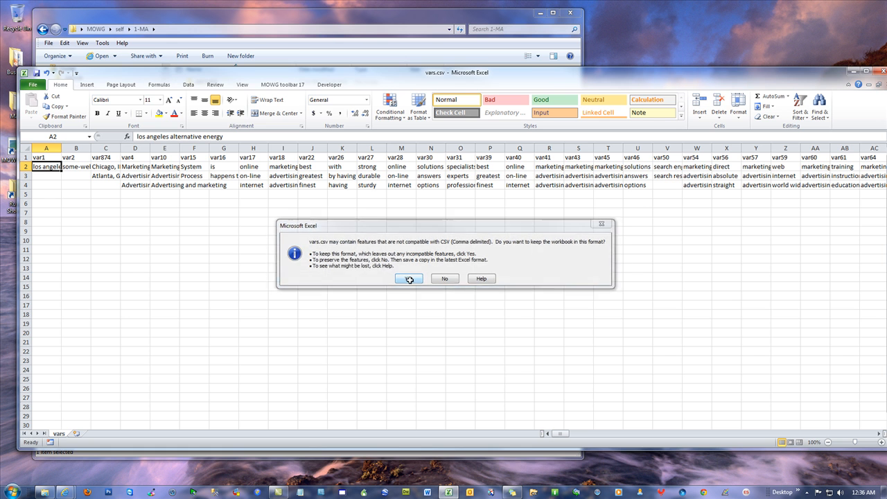
click(413, 282)
click(881, 71)
click(443, 257)
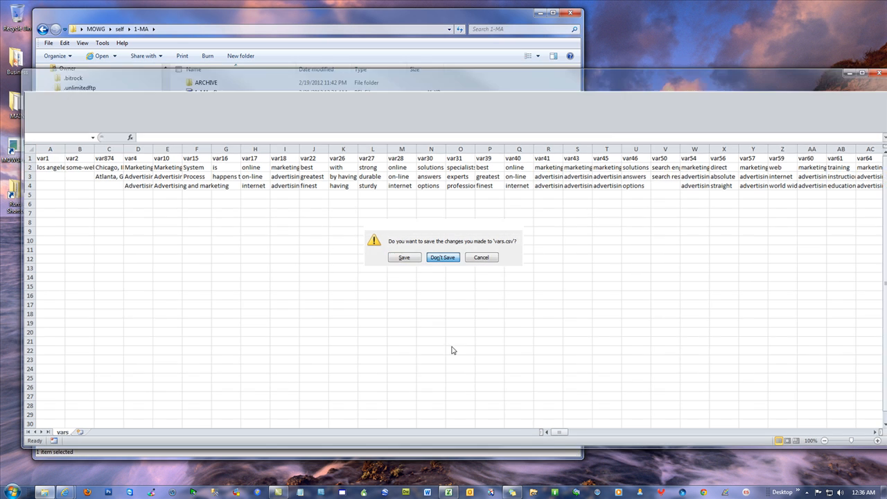
Switch to MOWG Professional and load the 1-MA.pfl profile
key(Up)
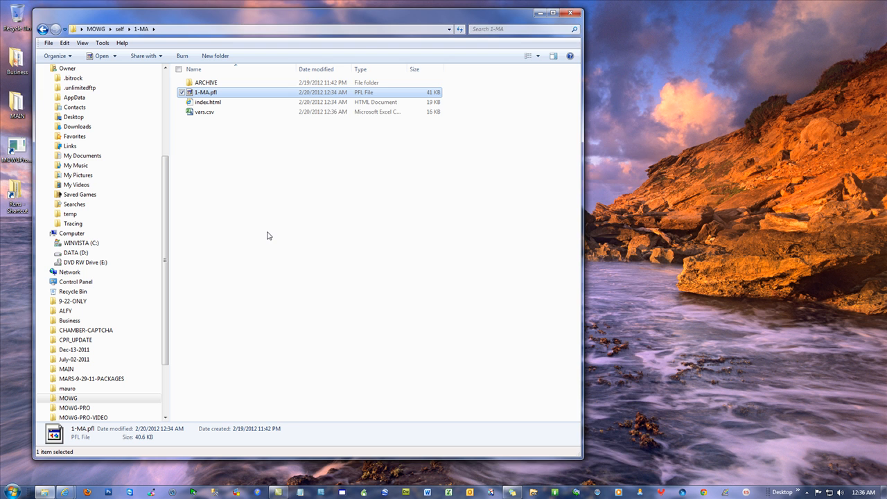
key(Return)
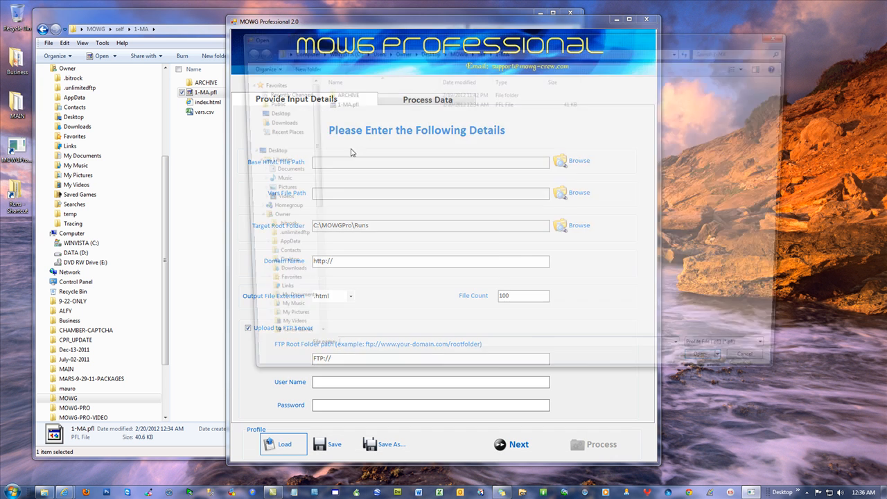
double_click(340, 103)
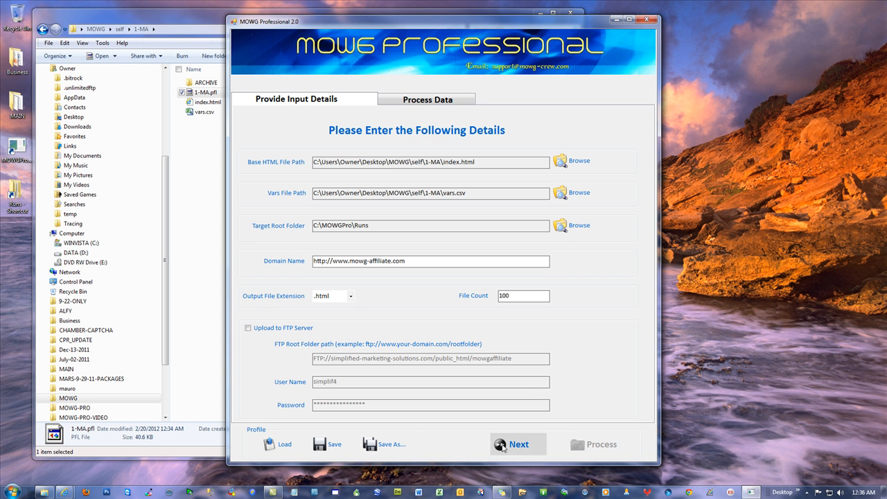
Continue to Process Data, check that var1, var2 and var874 are in the variable list, and process the pages
click(518, 446)
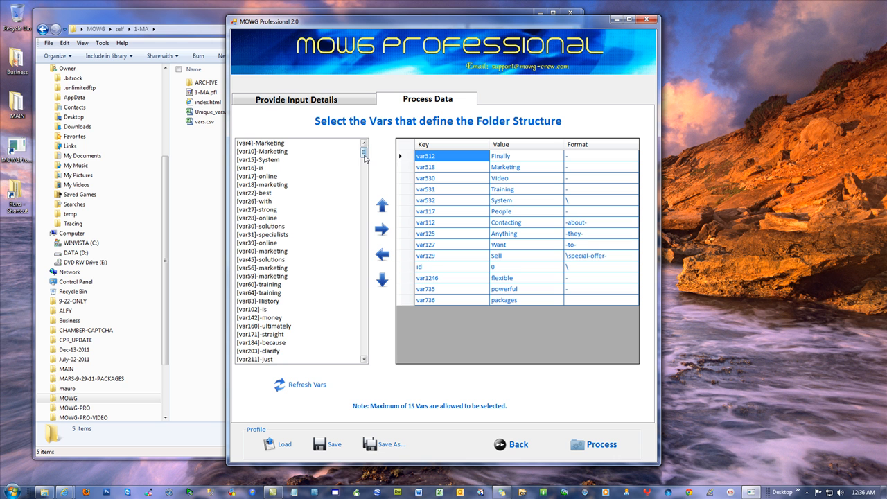
drag(365, 158, 367, 363)
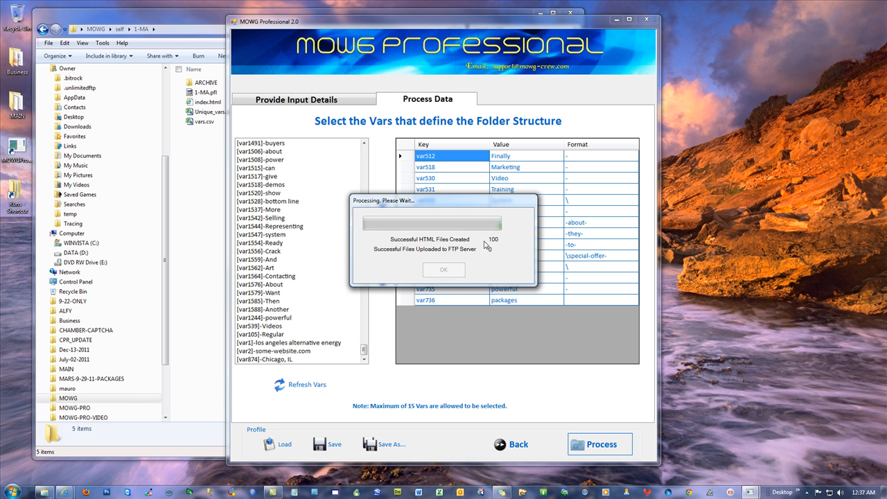
click(461, 275)
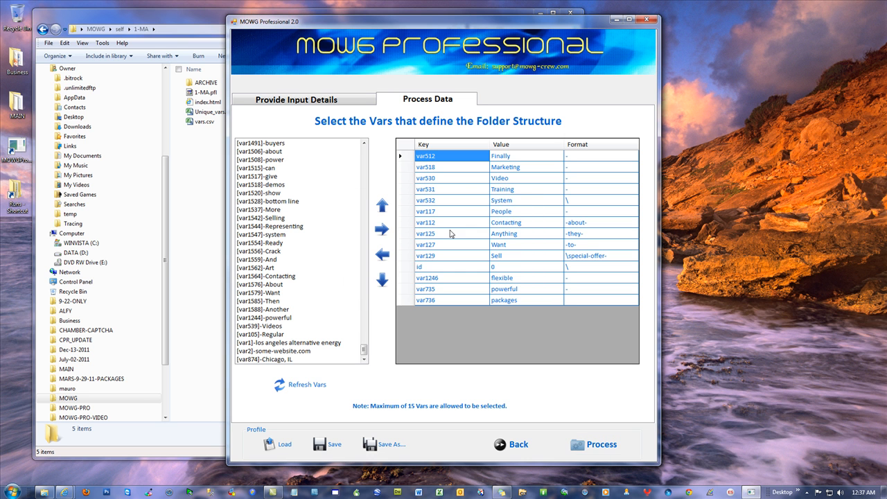
Open the MOWGRun_Date_022012_Time_003704 folder in Runs and look through its generated folders and files
double_click(16, 191)
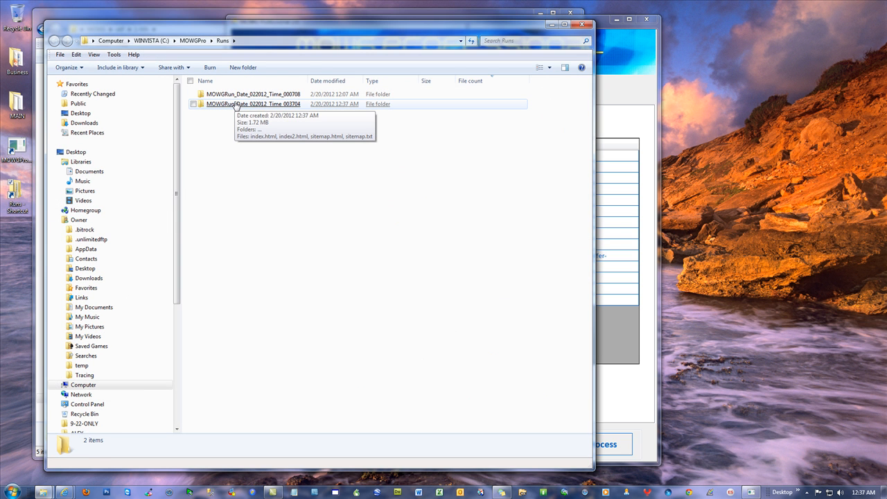
double_click(236, 104)
scroll(469, 293, down, 15)
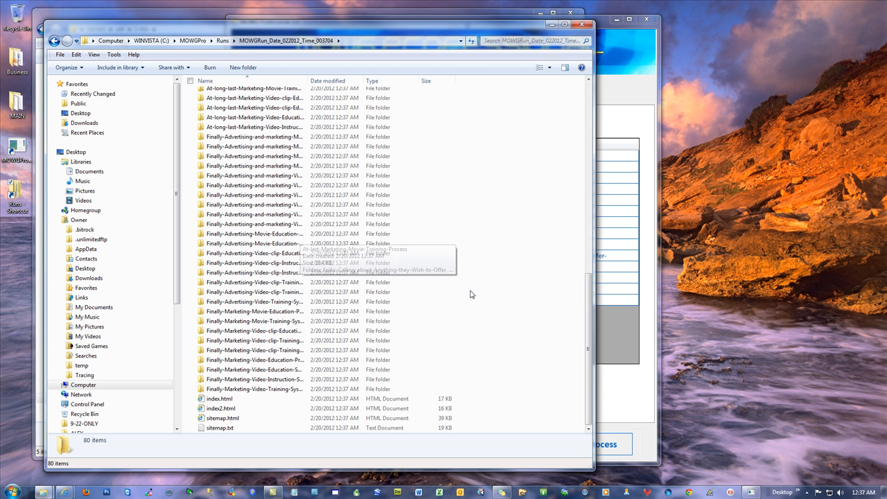
scroll(469, 293, up, 15)
Go down through the subfolders of one generated At-last-Marketing-Video folder and open its web page in the browser
double_click(239, 202)
double_click(232, 95)
double_click(211, 101)
double_click(224, 94)
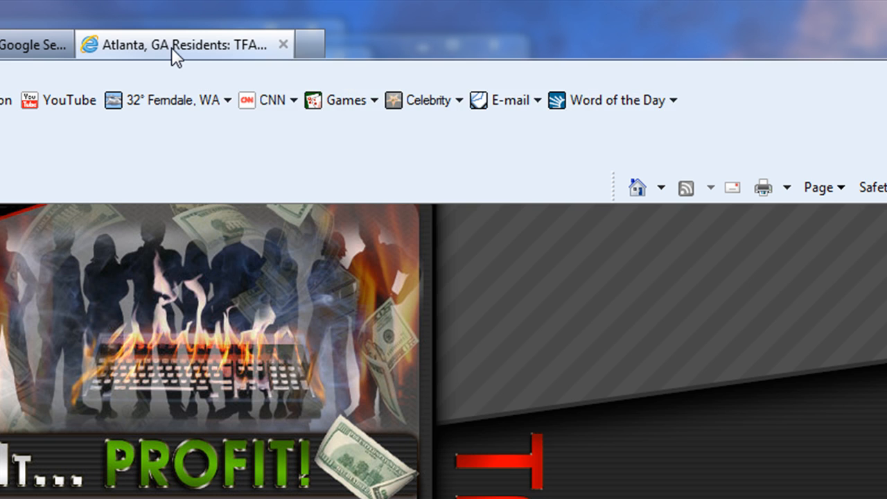
Close the other browser tabs, check the city in the page title, and read through the page down to its footer links
right_click(173, 47)
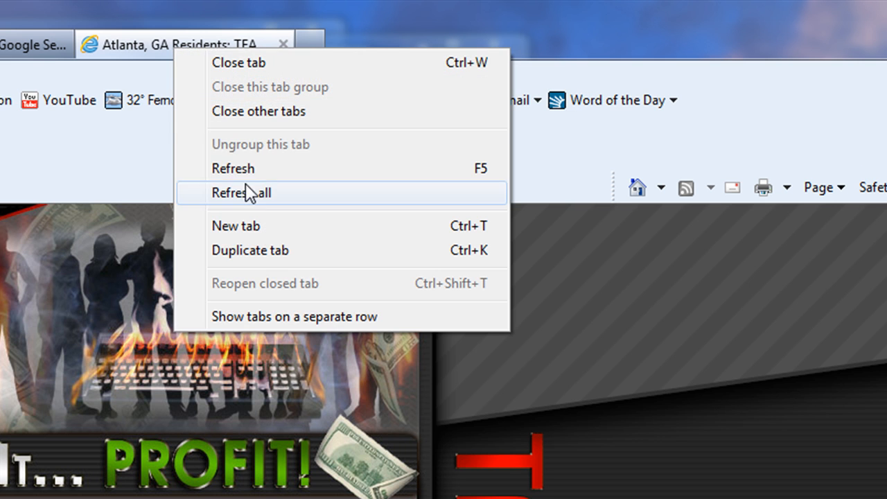
click(268, 112)
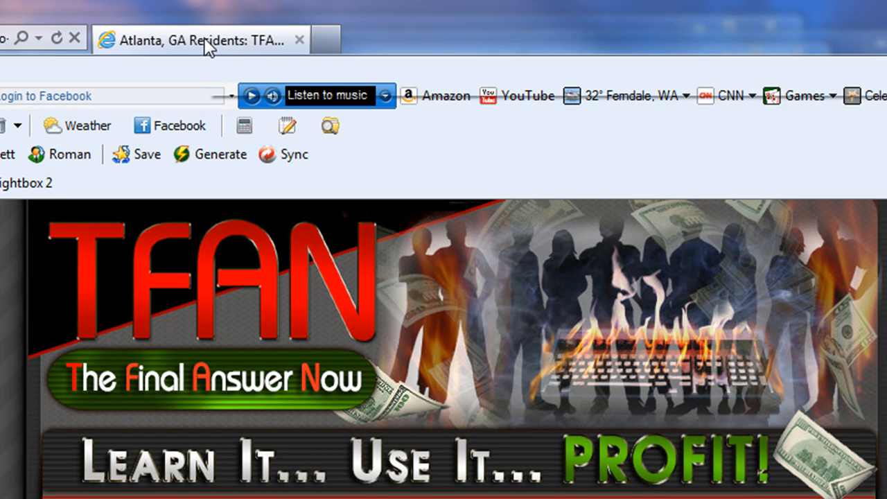
scroll(443, 347, down, 20)
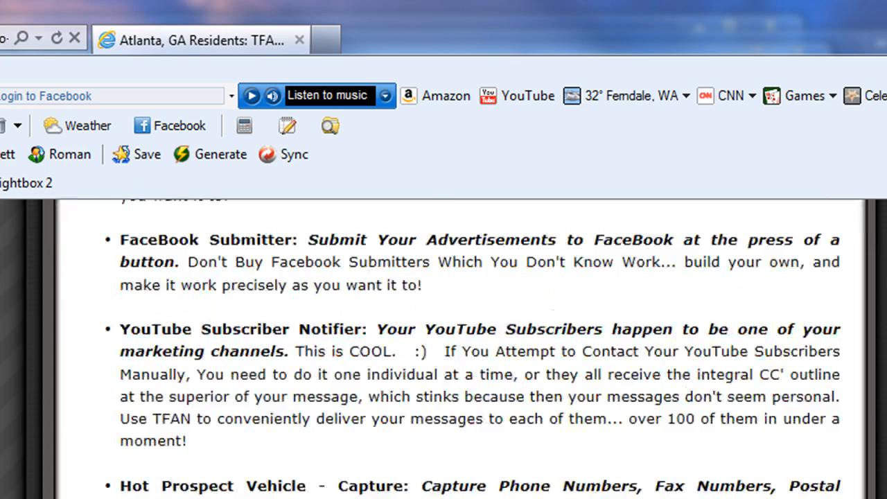
scroll(544, 166, down, 10)
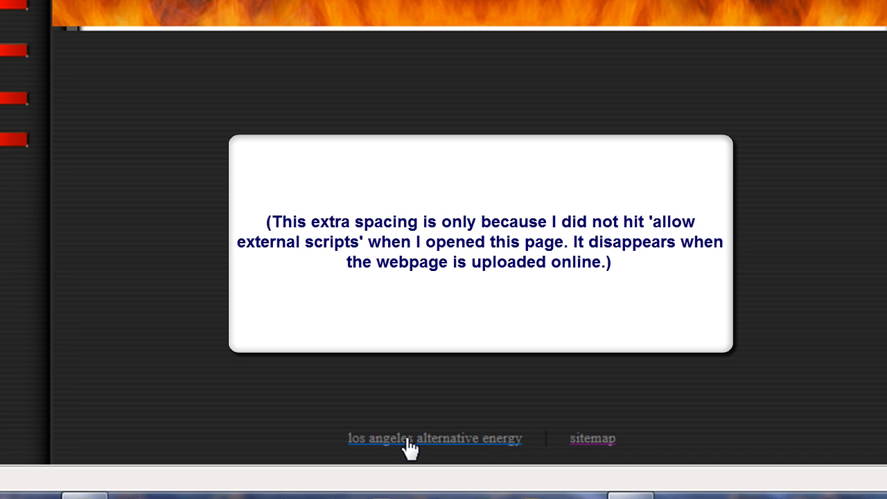
Follow the los angeles alternative energy footer link and look over the website it leads to
click(408, 439)
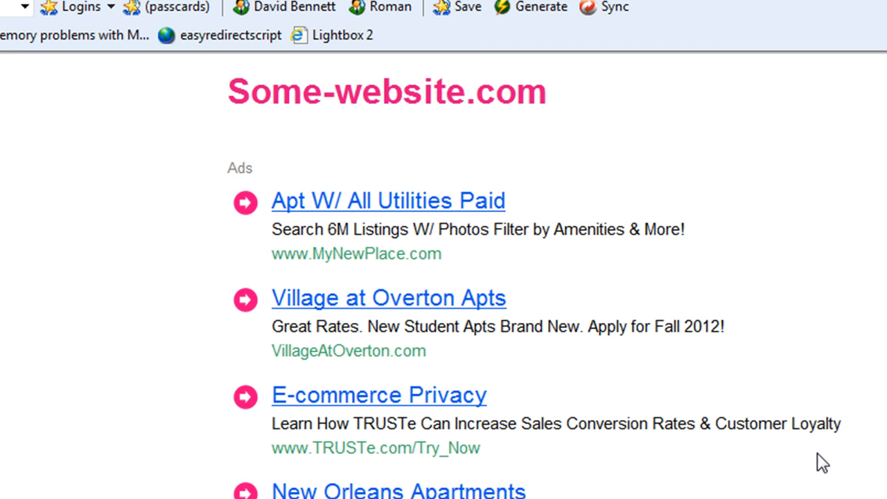
scroll(818, 463, down, 5)
scroll(794, 465, up, 5)
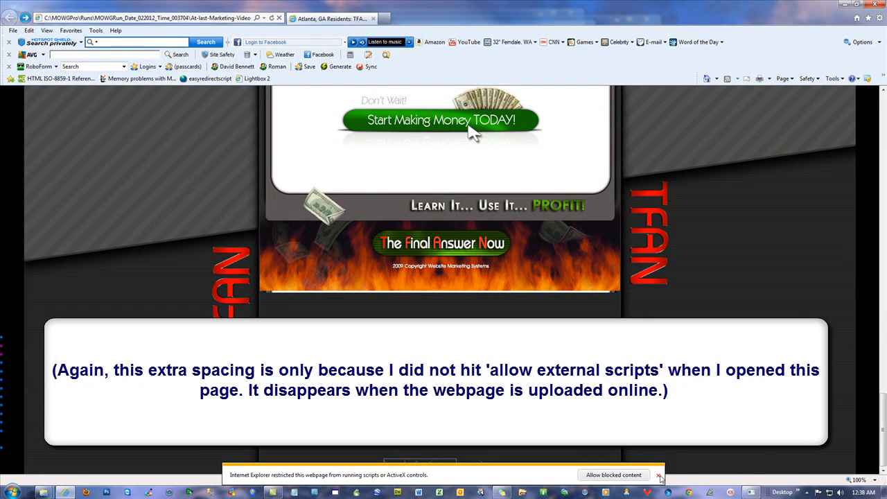
Dismiss the blocked-content notice on the generated page and highlight the los angeles alternative energy link text in the footer
click(658, 475)
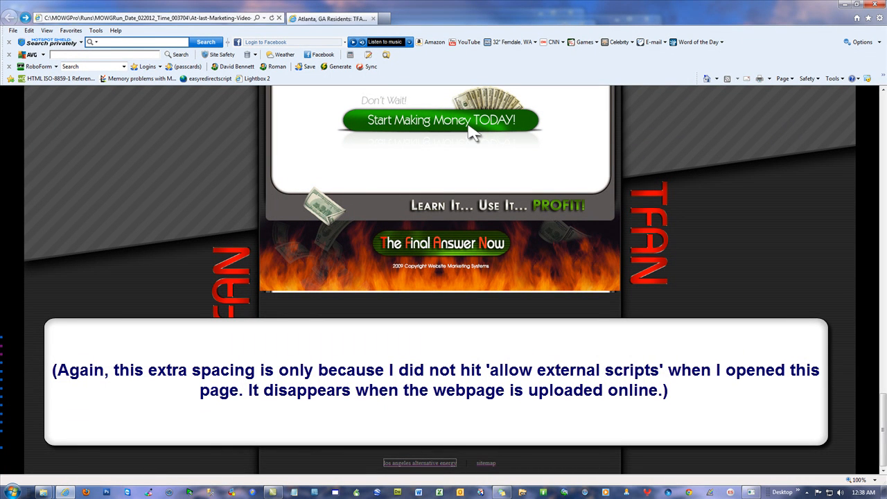
click(56, 123)
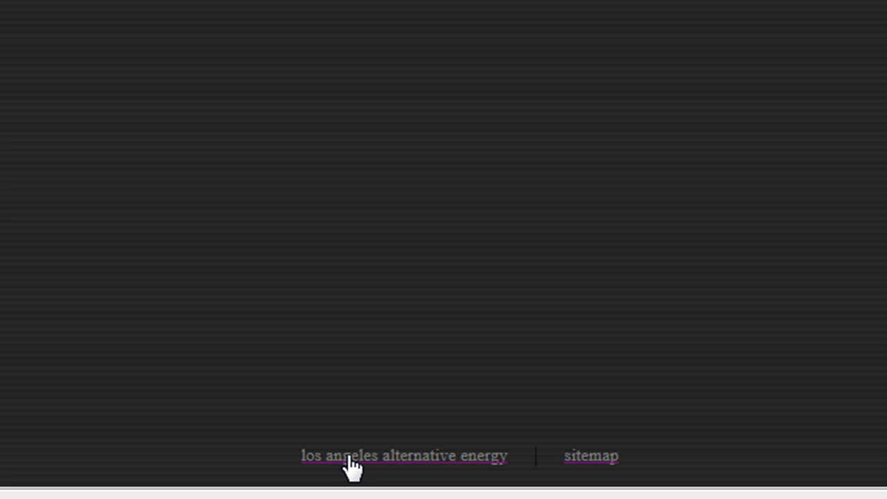
drag(282, 461, 507, 448)
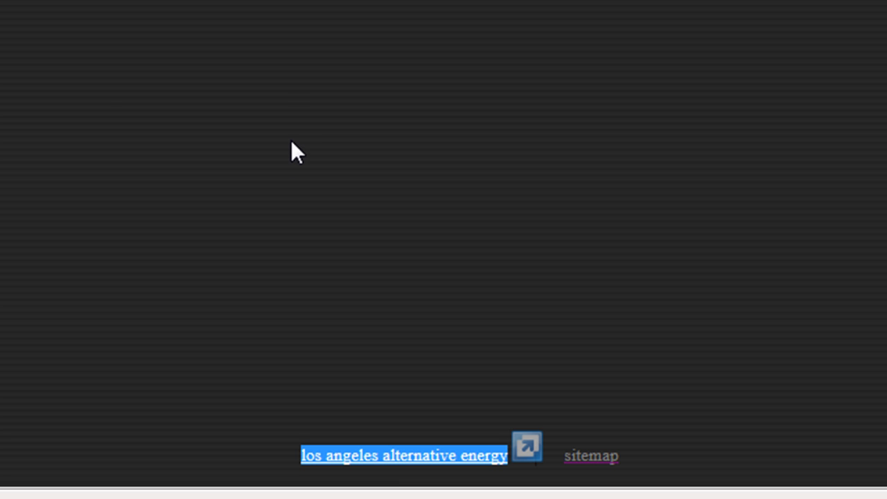
Clear the link text highlight, close the browser showing the generated page, and close the special-offer-24 folder window
click(500, 409)
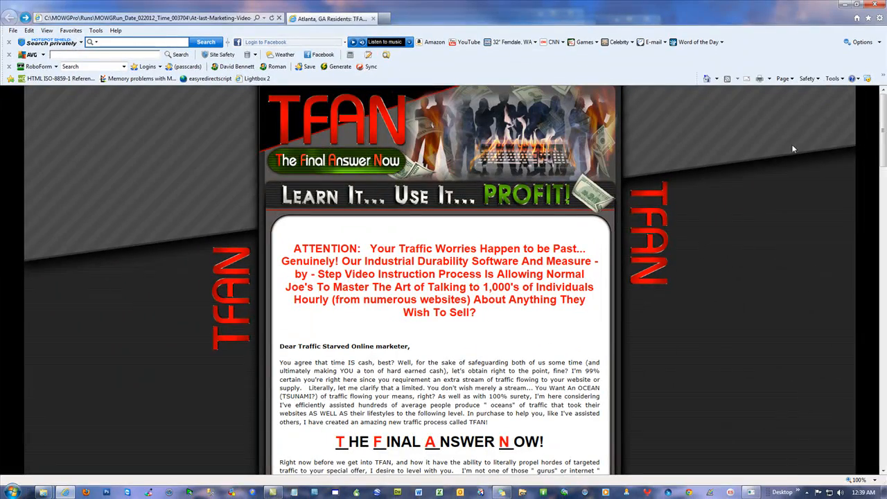
click(877, 4)
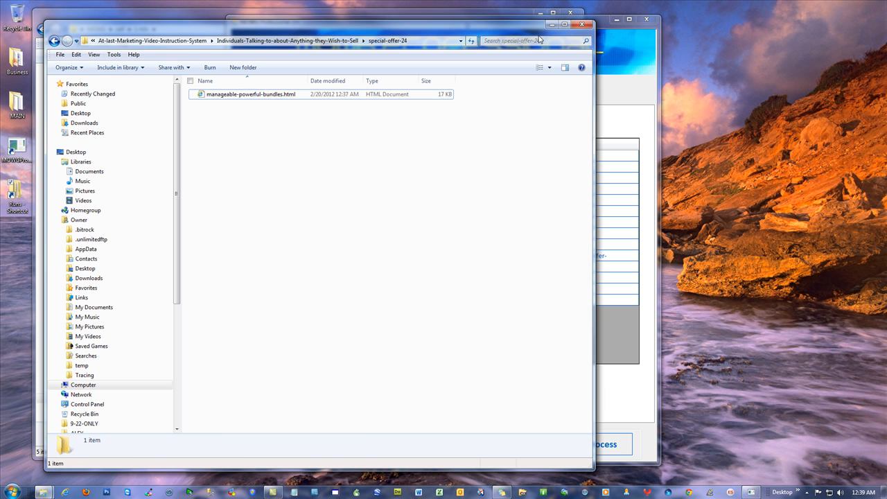
drag(495, 28, 475, 228)
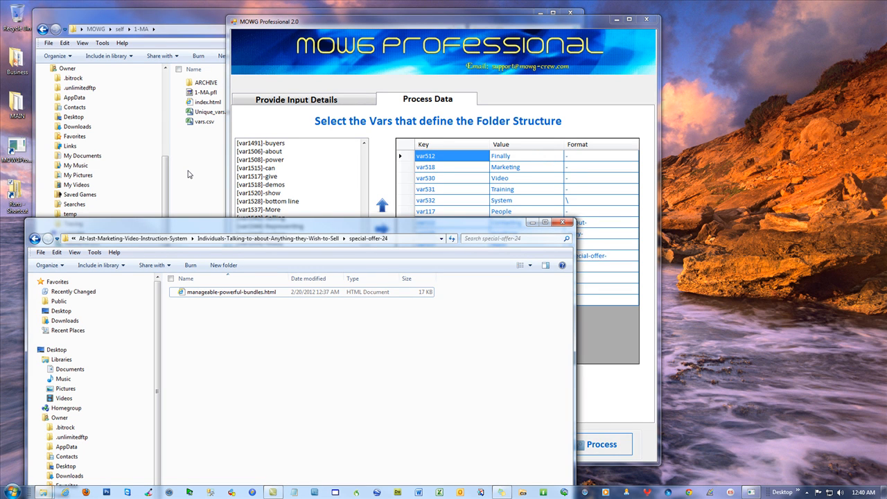
drag(313, 227, 389, 118)
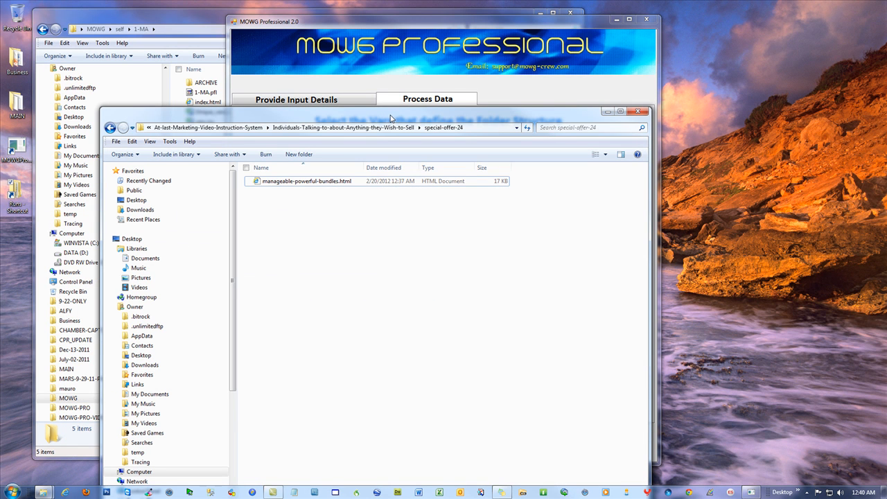
click(639, 112)
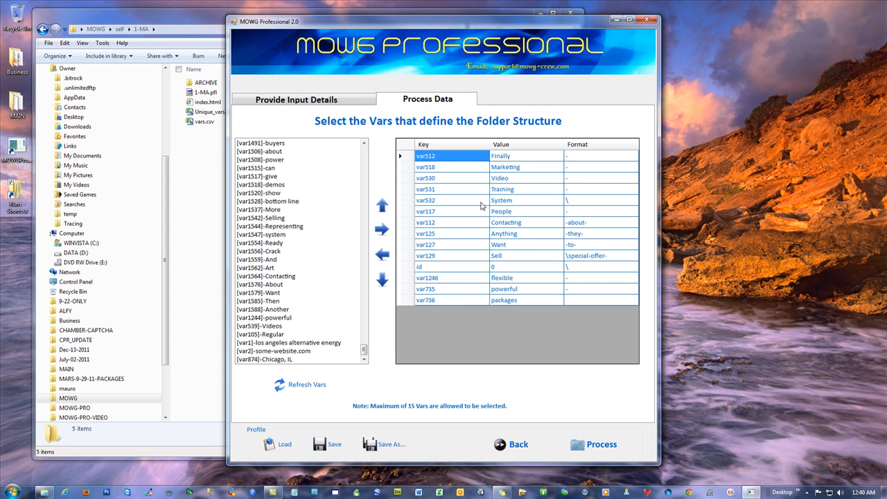
Exit MOWG Professional and close the 1-MA folder window to return to the empty desktop
click(649, 20)
click(428, 278)
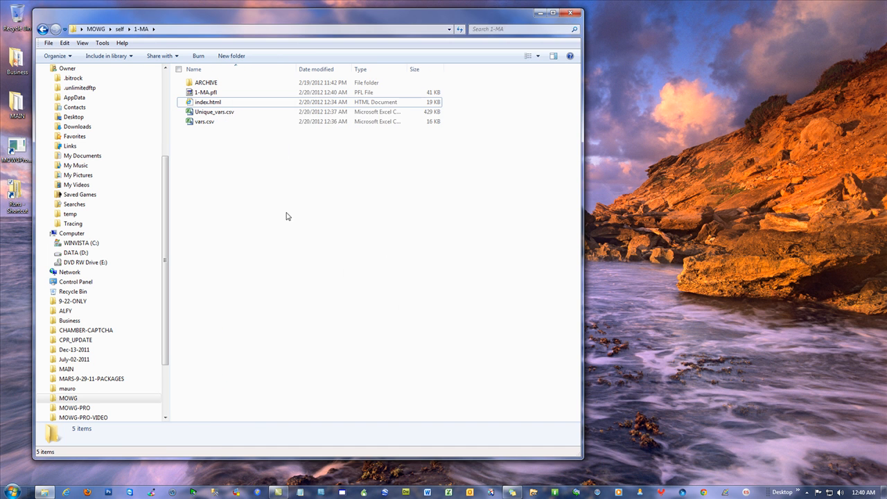
click(573, 12)
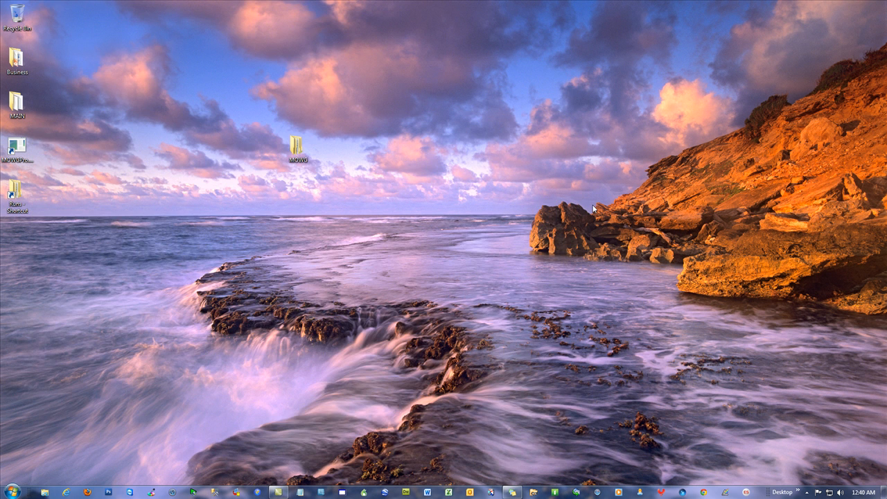